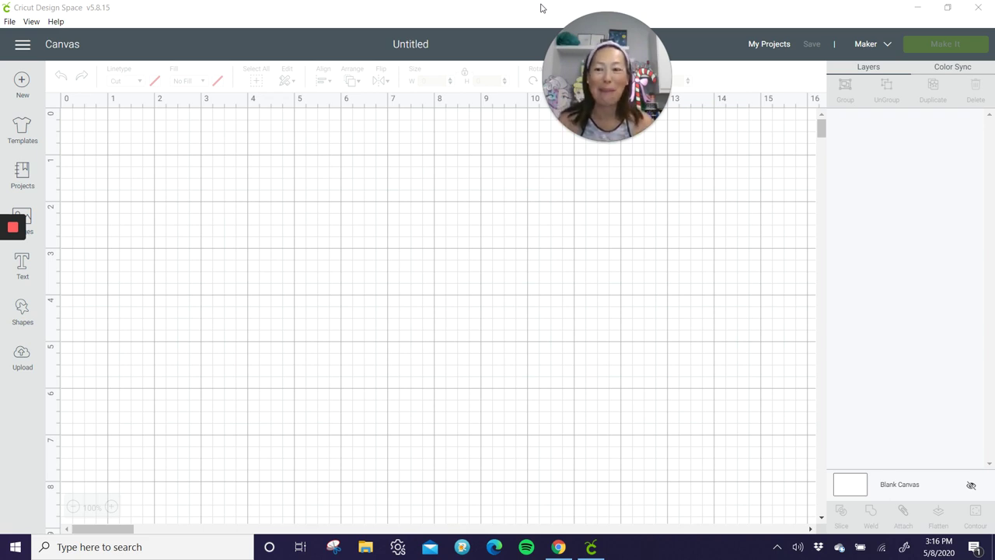
# Leave the empty Design Space canvas and switch over to the web browser
pyautogui.moveTo(632, 49)
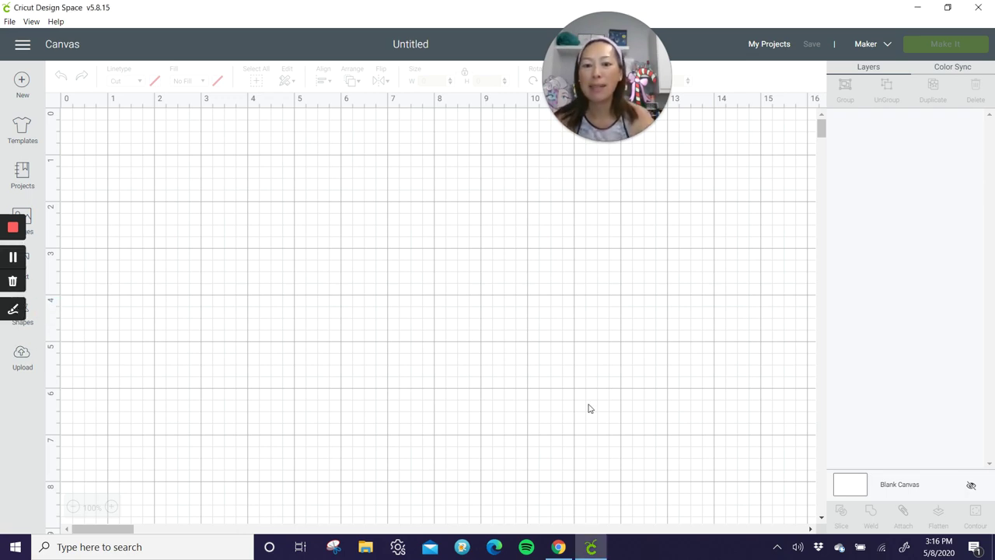
# Bring Chrome forward and go to the wordmark.it font preview site
pyautogui.click(559, 546)
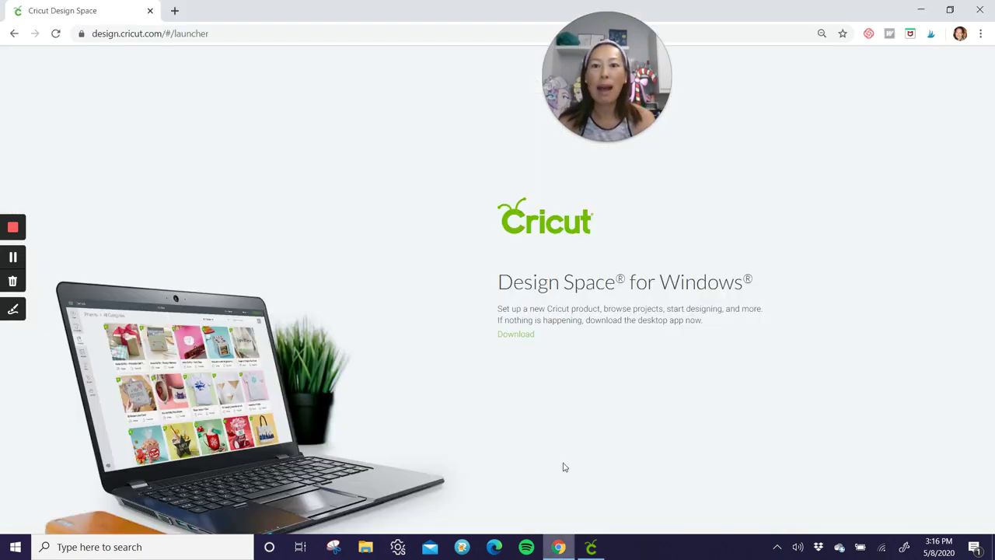
pyautogui.click(405, 31)
pyautogui.write('wordmark.it')
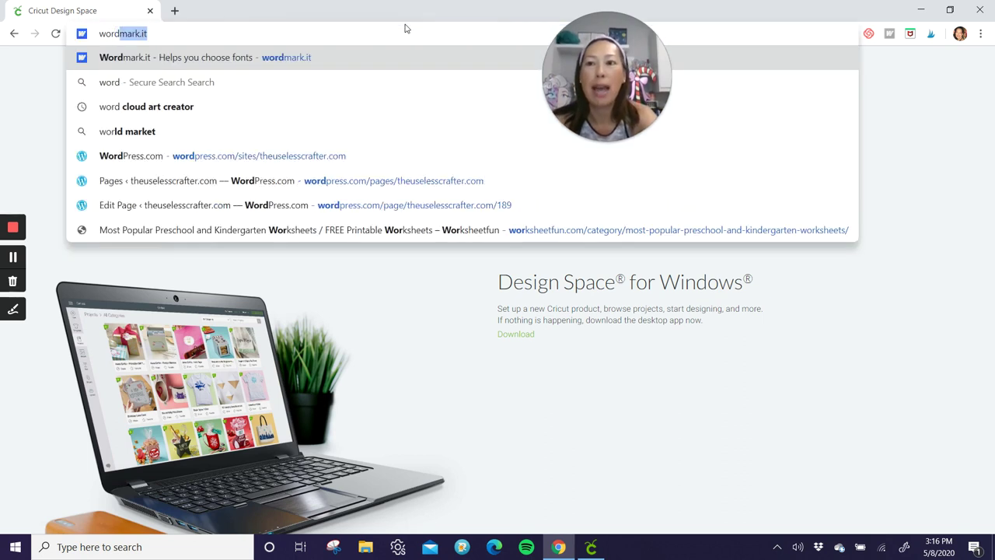
pyautogui.press('Return')
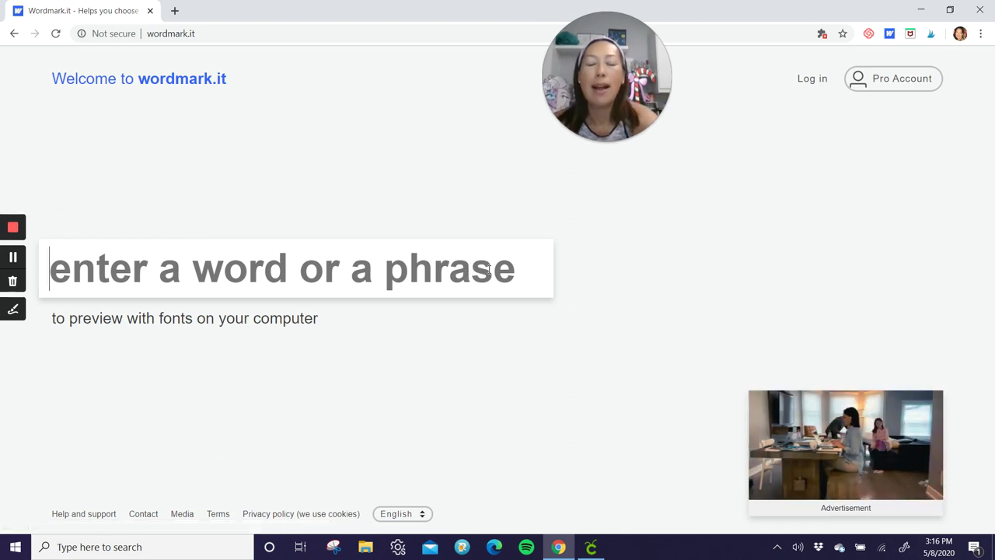
# Preview 'MOM' in every installed font, then return to Design Space
pyautogui.write('MOM')
pyautogui.press('Return')
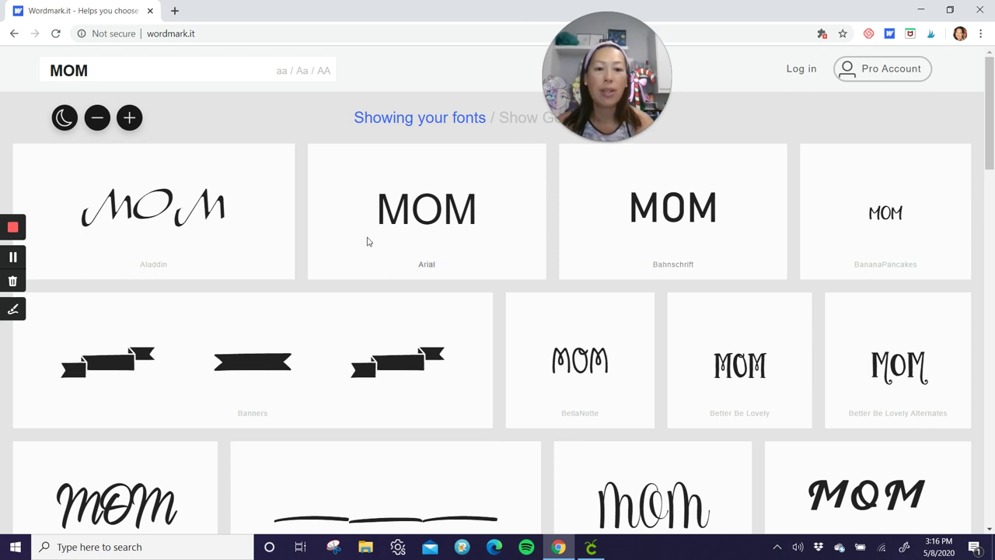
pyautogui.scroll(-2, 520, 245)
pyautogui.scroll(-3, 517, 263)
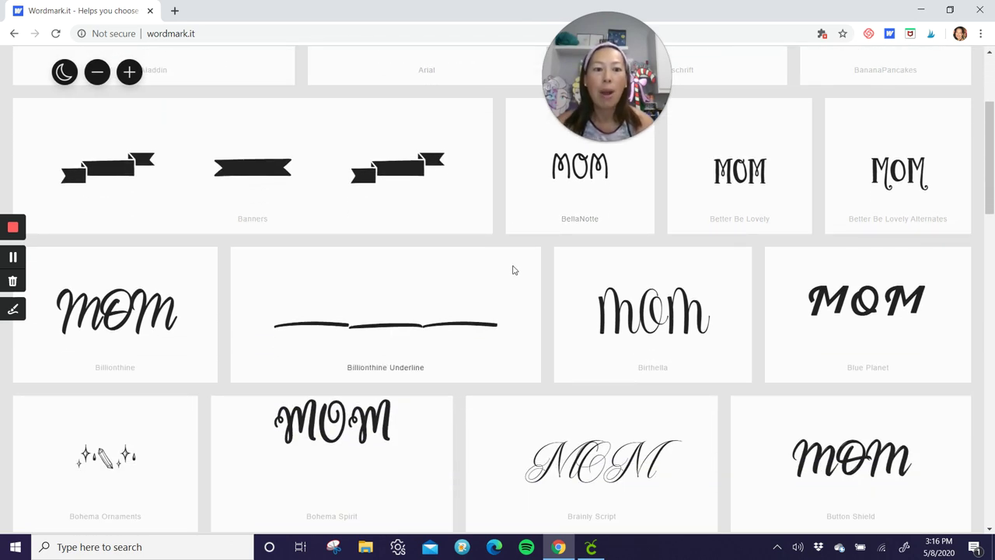
pyautogui.scroll(-5, 514, 270)
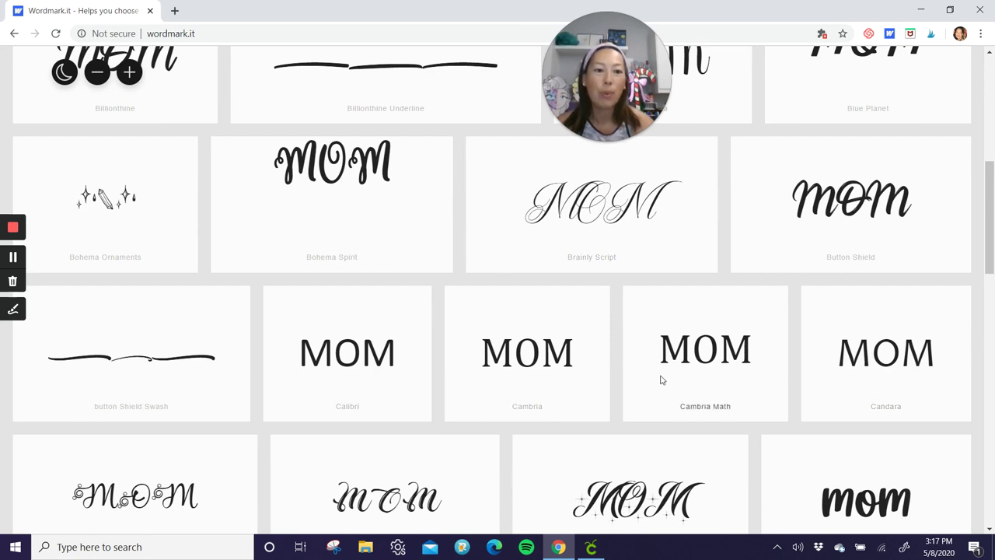
pyautogui.scroll(-3, 660, 377)
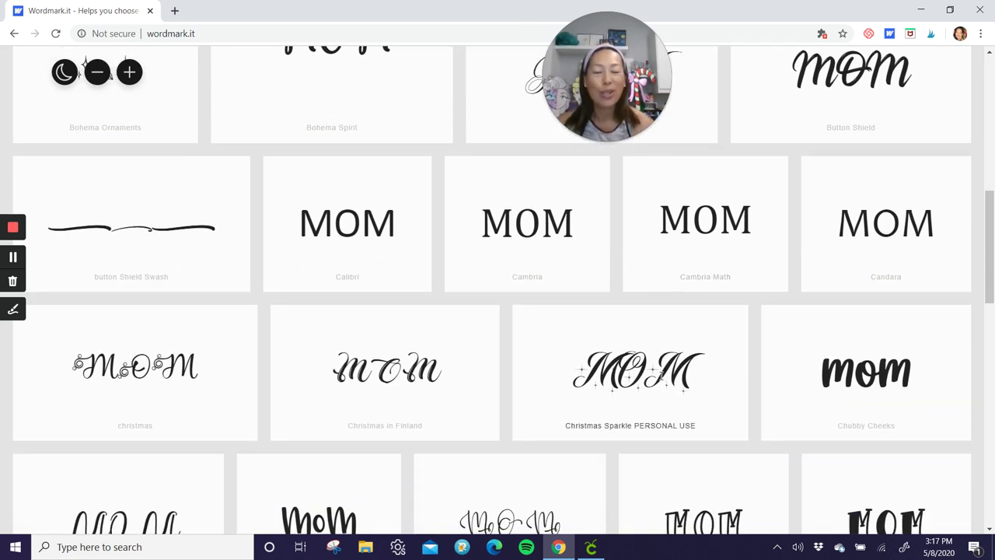
pyautogui.click(591, 547)
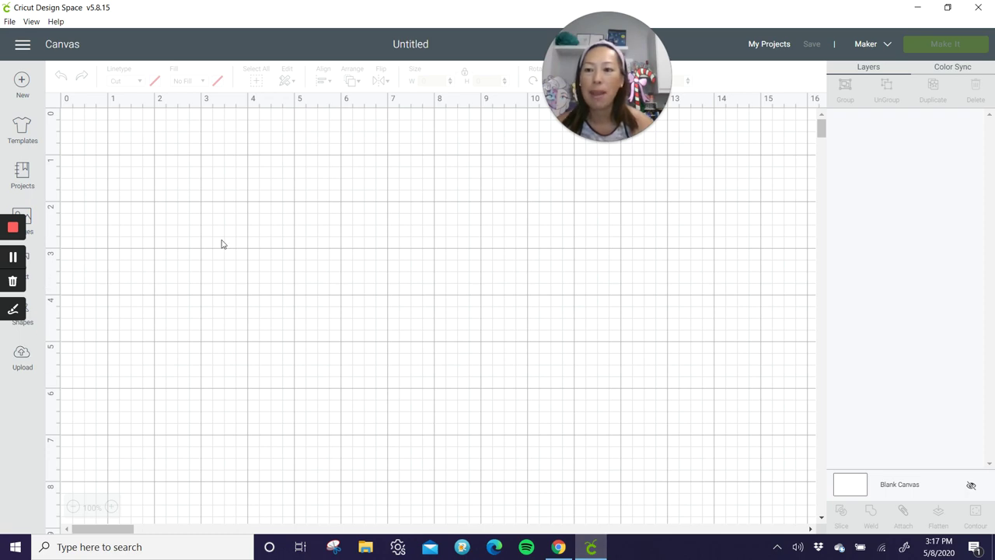
# Add a Cambria text reading 'MOM' and move it near the top of the canvas
pyautogui.click(950, 7)
pyautogui.click(193, 289)
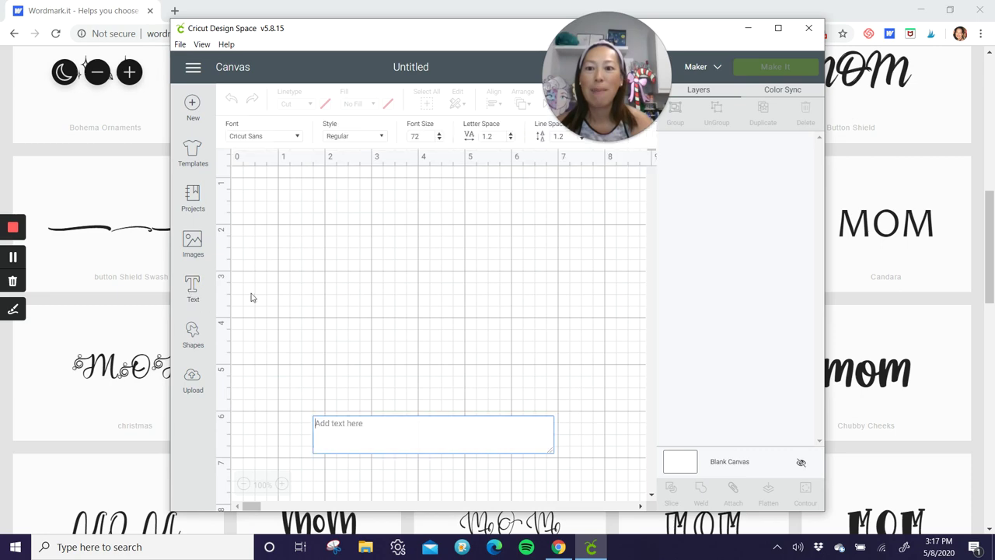
pyautogui.click(265, 137)
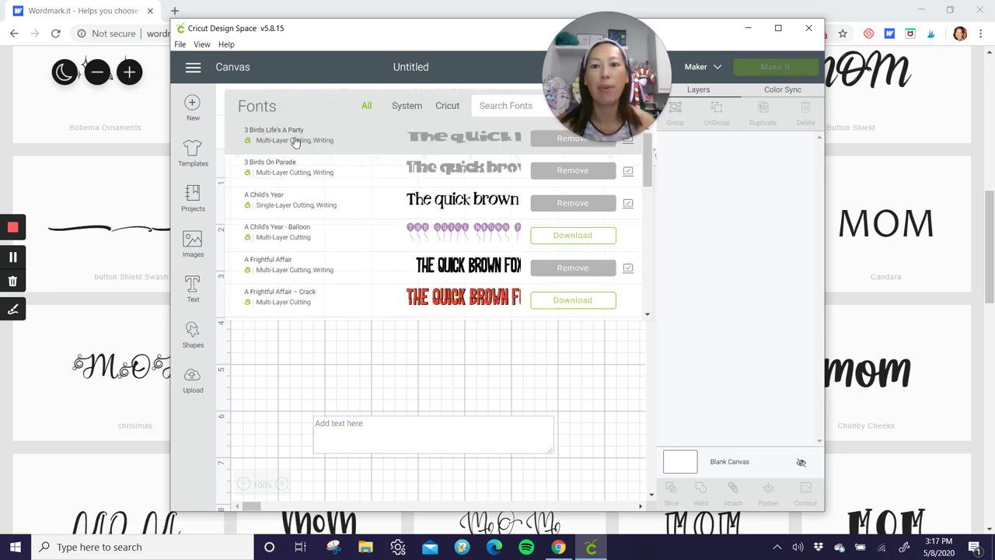
pyautogui.click(507, 109)
pyautogui.write('cambri')
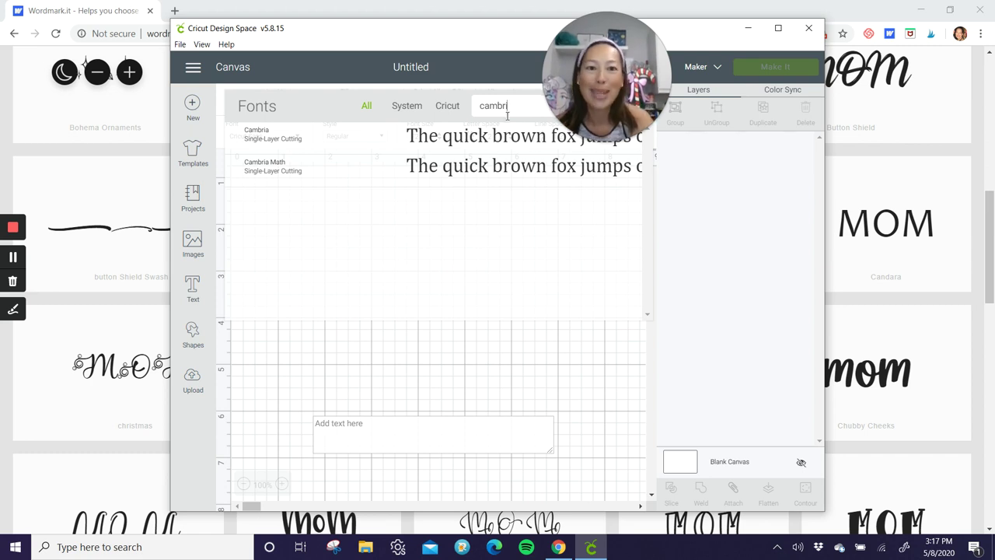
pyautogui.click(472, 138)
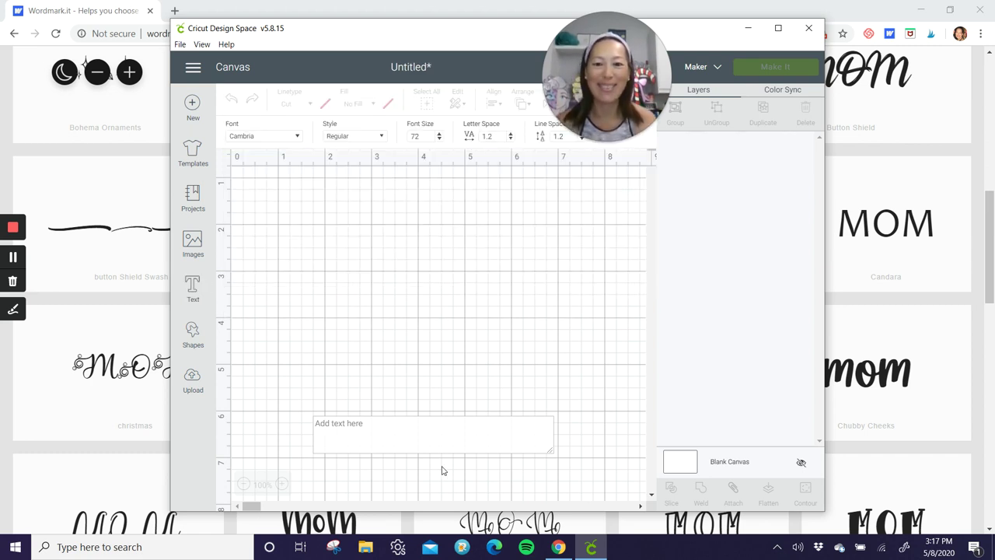
pyautogui.click(447, 437)
pyautogui.write('MOM')
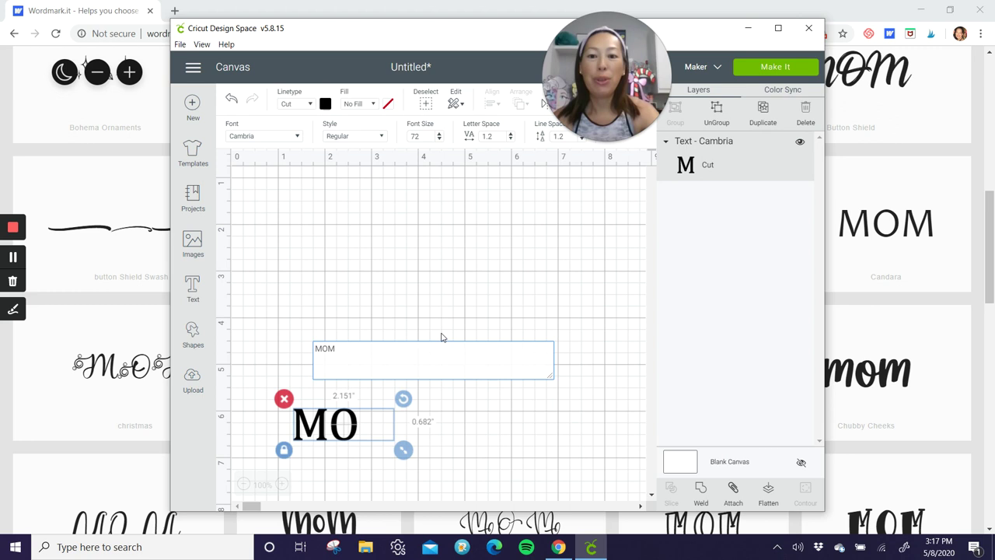
pyautogui.click(489, 424)
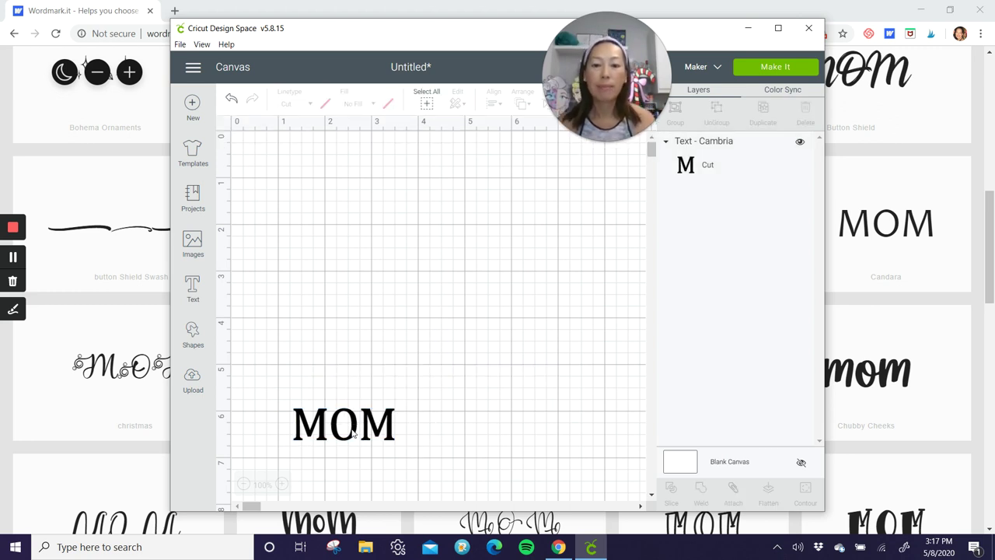
pyautogui.moveTo(347, 421); pyautogui.dragTo(331, 192)
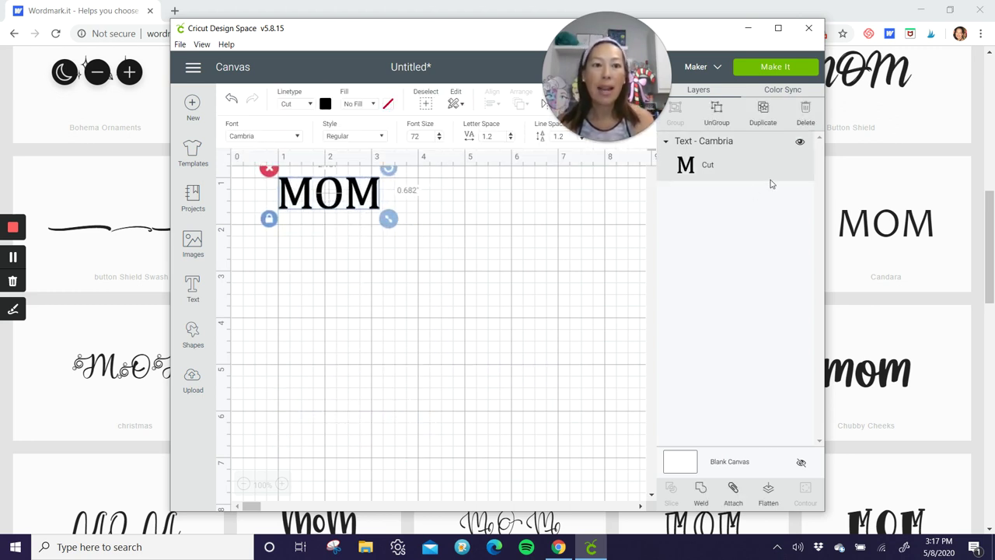
# Duplicate MOM twice and line up the three copies into an even stack
pyautogui.click(764, 112)
pyautogui.click(764, 112)
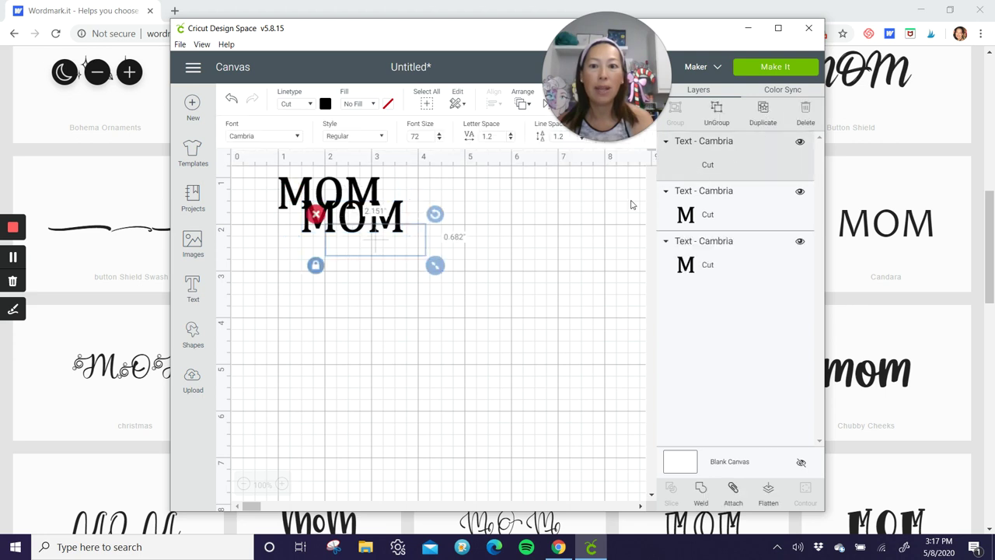
pyautogui.moveTo(416, 231); pyautogui.dragTo(369, 265)
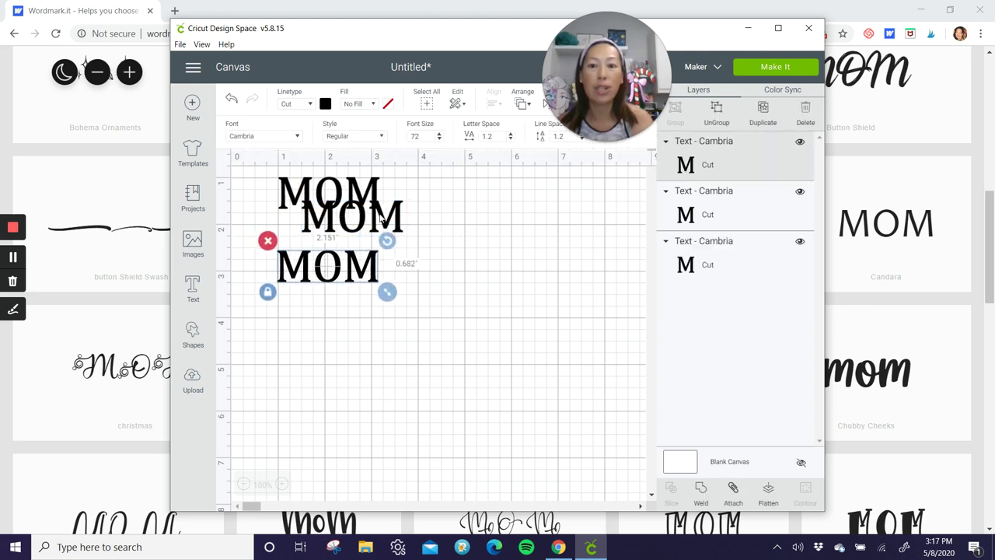
pyautogui.moveTo(373, 218); pyautogui.dragTo(349, 228)
pyautogui.click(434, 239)
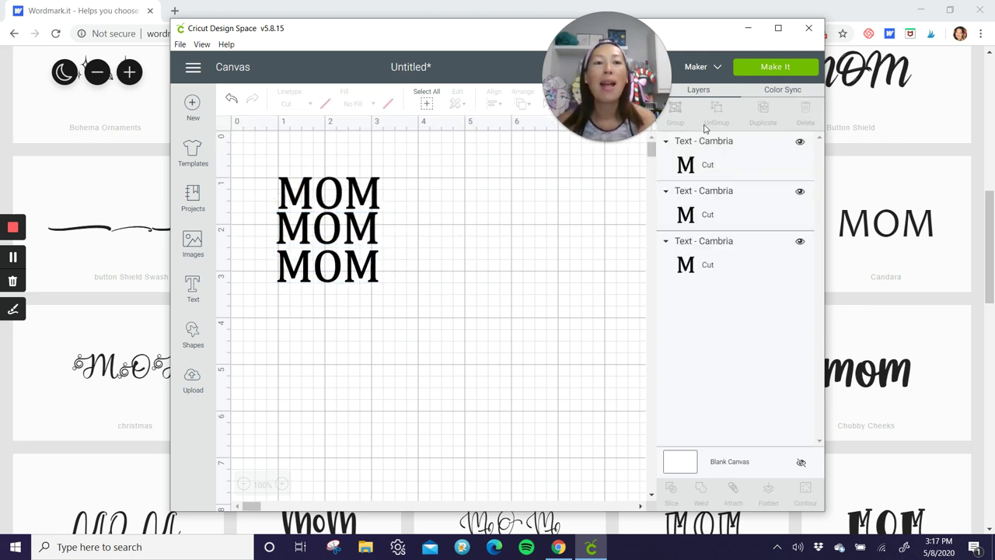
# Add a new text box set to the I Love Glitter font, with the window maximized
pyautogui.click(192, 286)
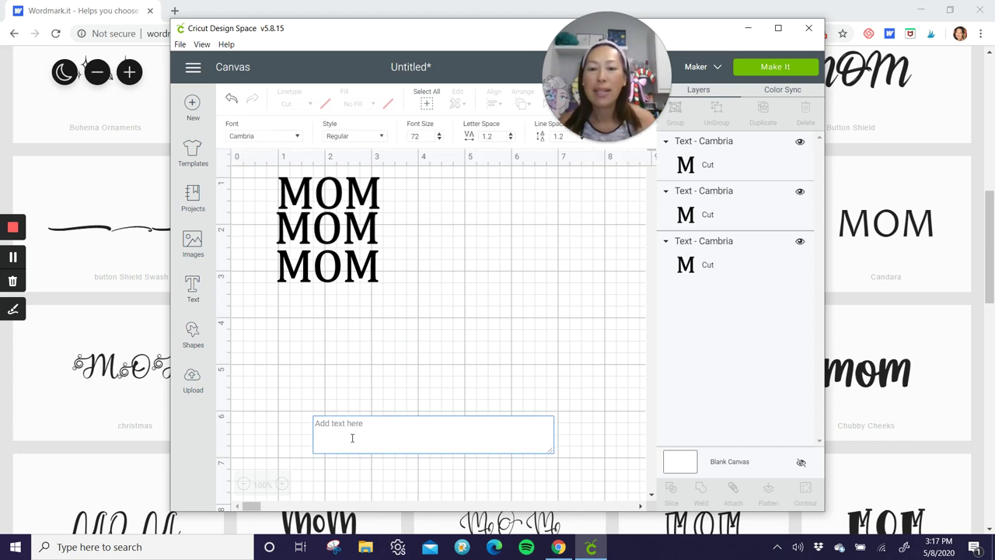
pyautogui.click(265, 132)
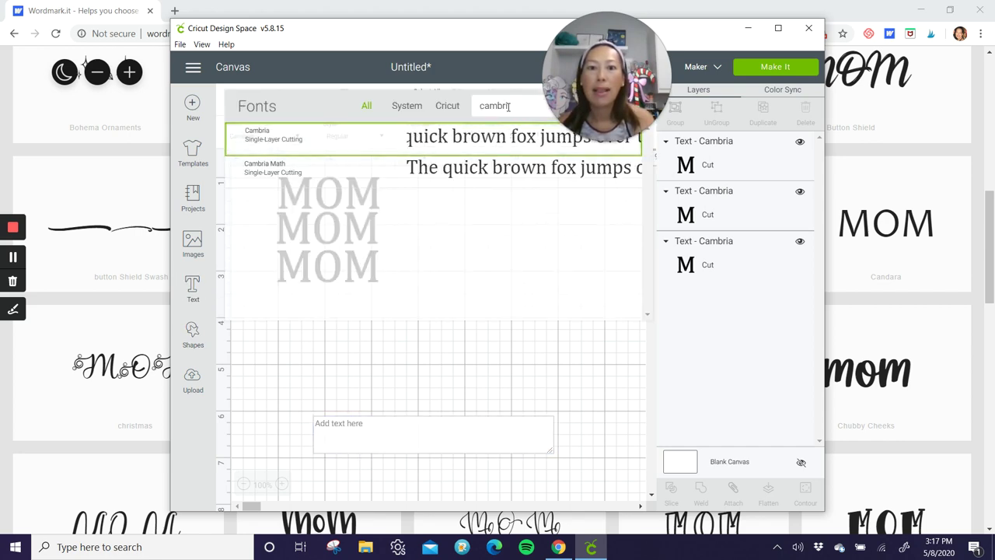
pyautogui.write('I love g')
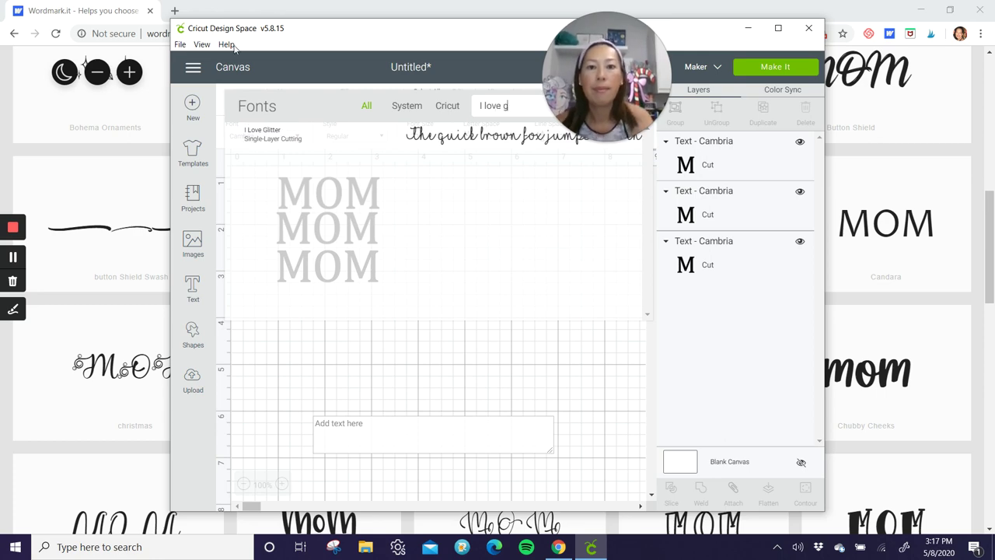
pyautogui.click(388, 134)
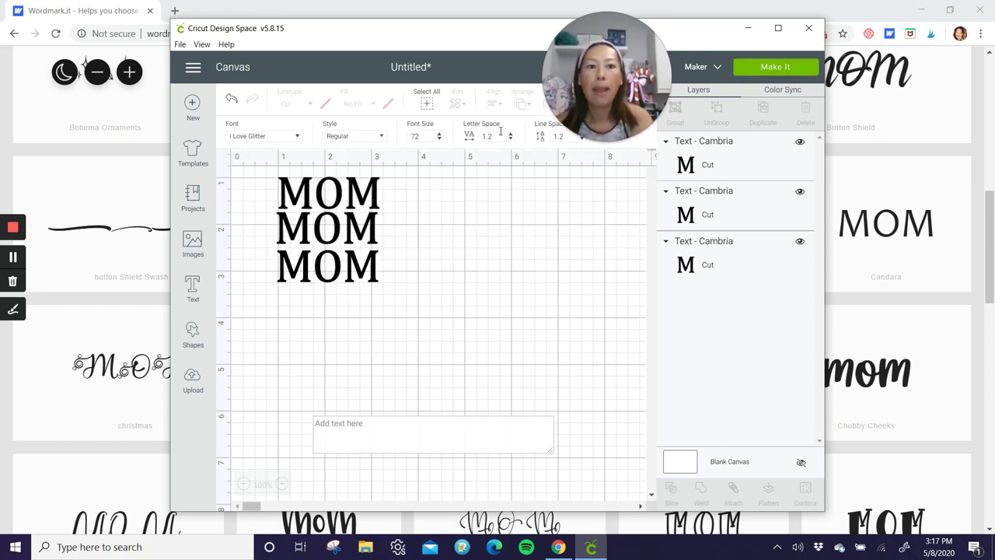
pyautogui.click(778, 28)
# Type 'charlotte' with the '_]' and ']' swash-and-heart characters, then deselect it
pyautogui.click(234, 452)
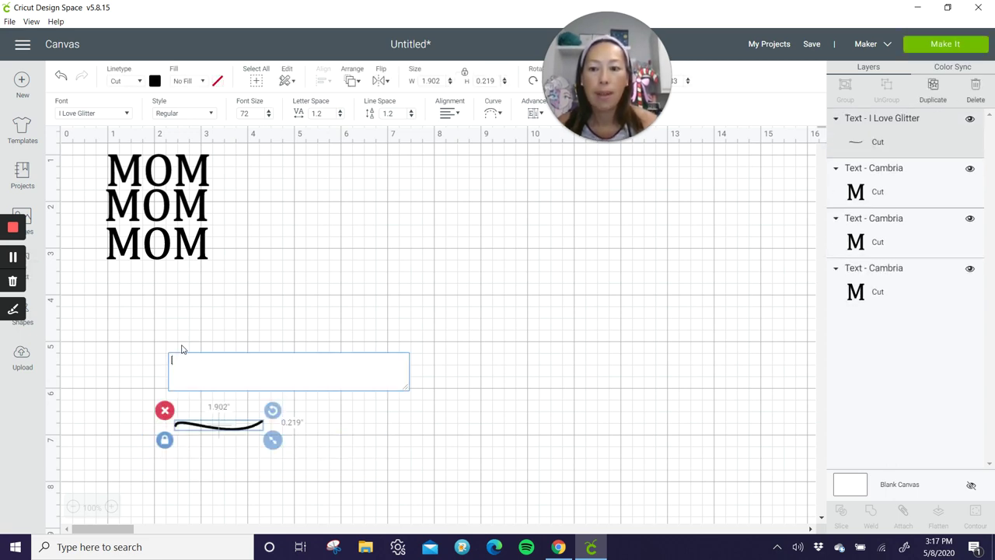
pyautogui.write('charlotte')
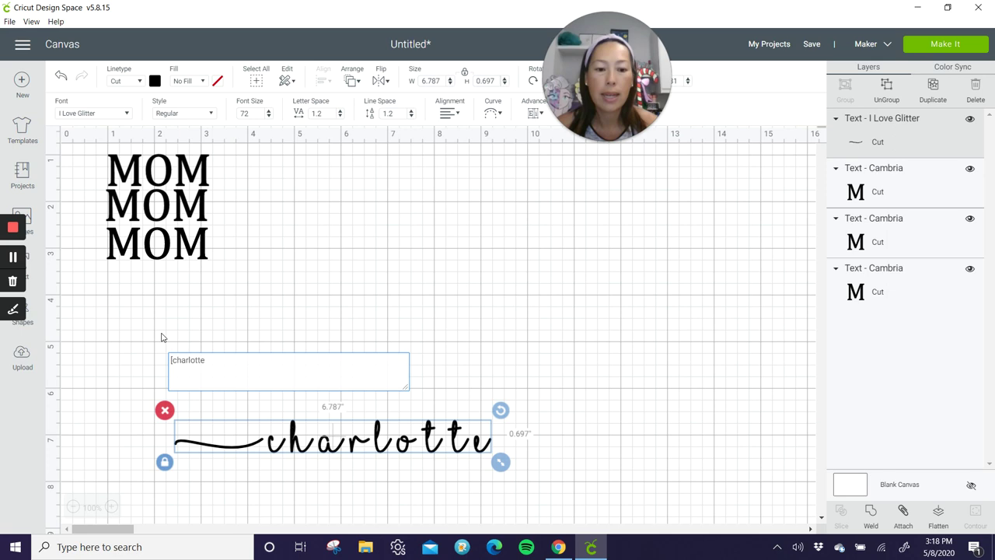
pyautogui.write('_')
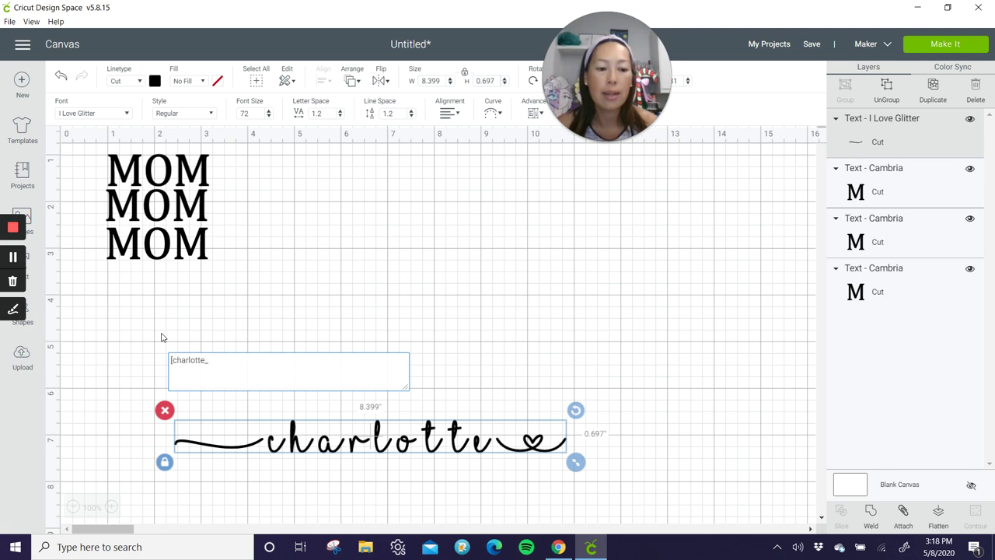
pyautogui.write(']')
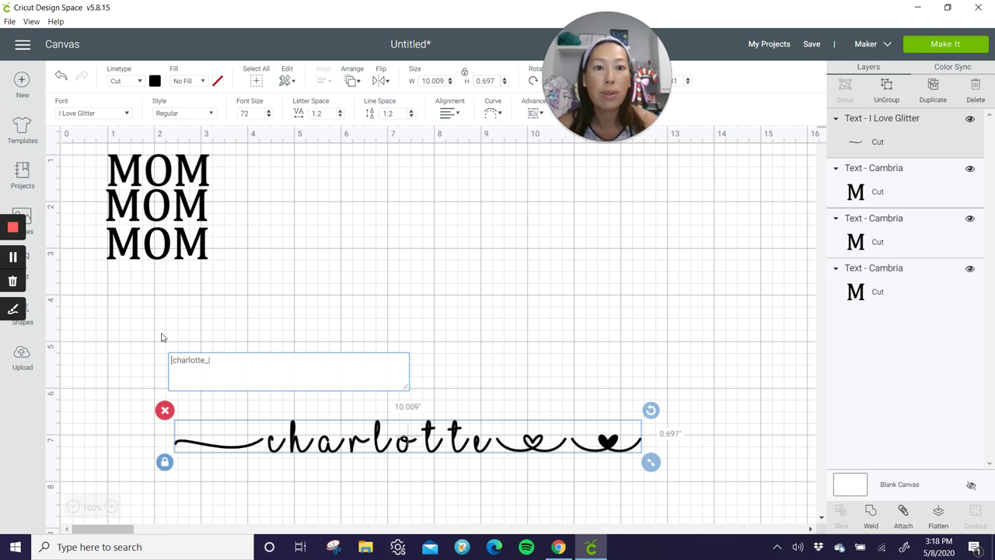
pyautogui.write(']')
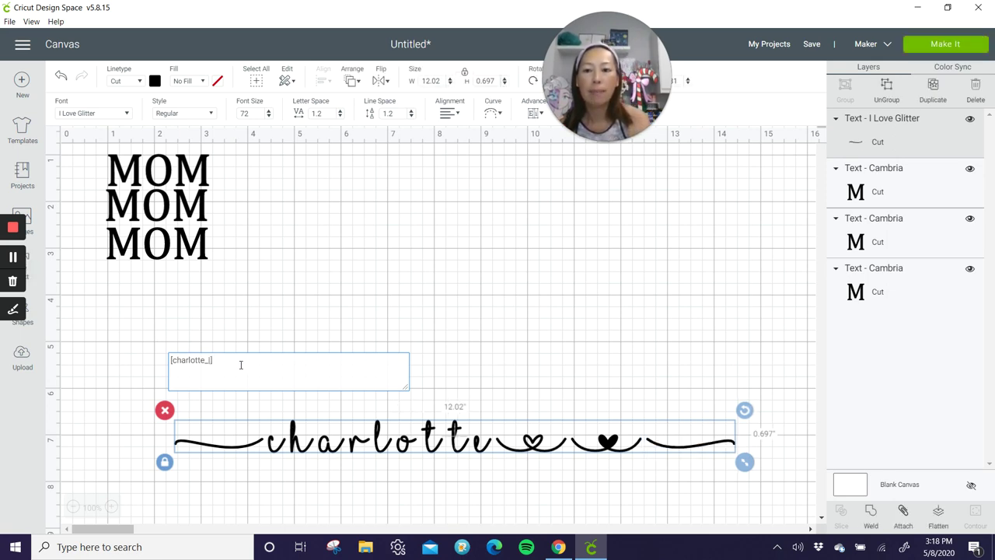
pyautogui.moveTo(241, 365); pyautogui.dragTo(146, 367)
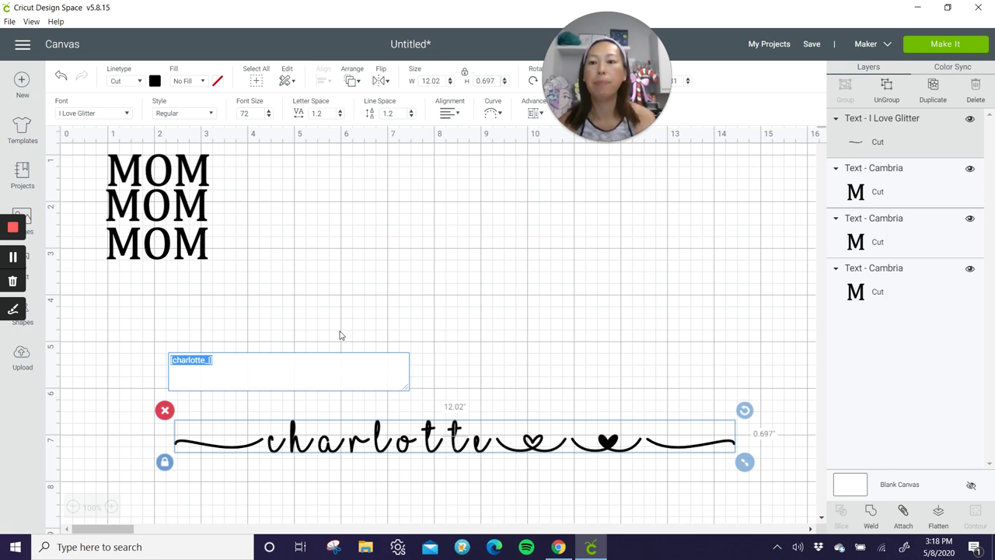
pyautogui.click(464, 282)
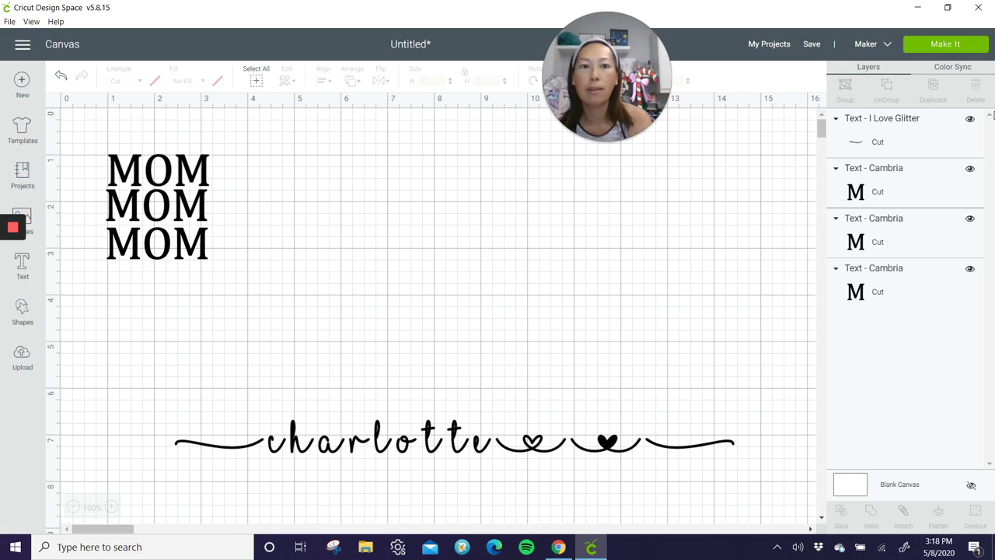
# Add a Cambria text box containing the pasted text '[charlotte_|]'
pyautogui.click(948, 7)
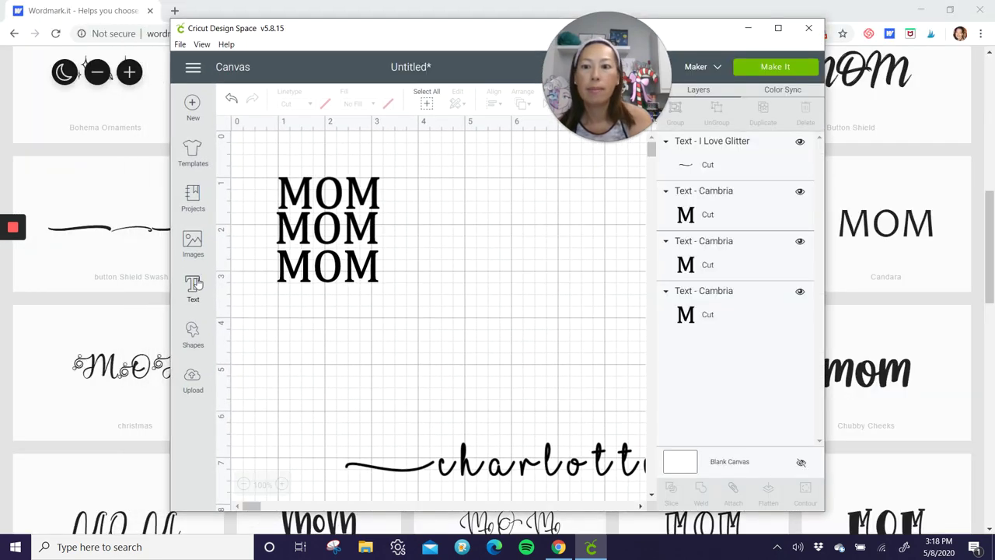
pyautogui.click(193, 285)
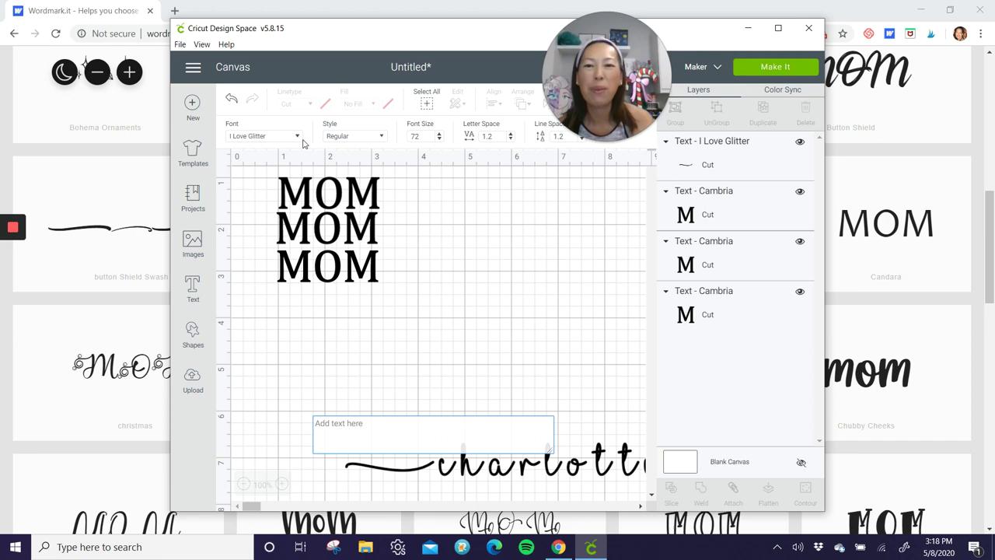
pyautogui.click(297, 136)
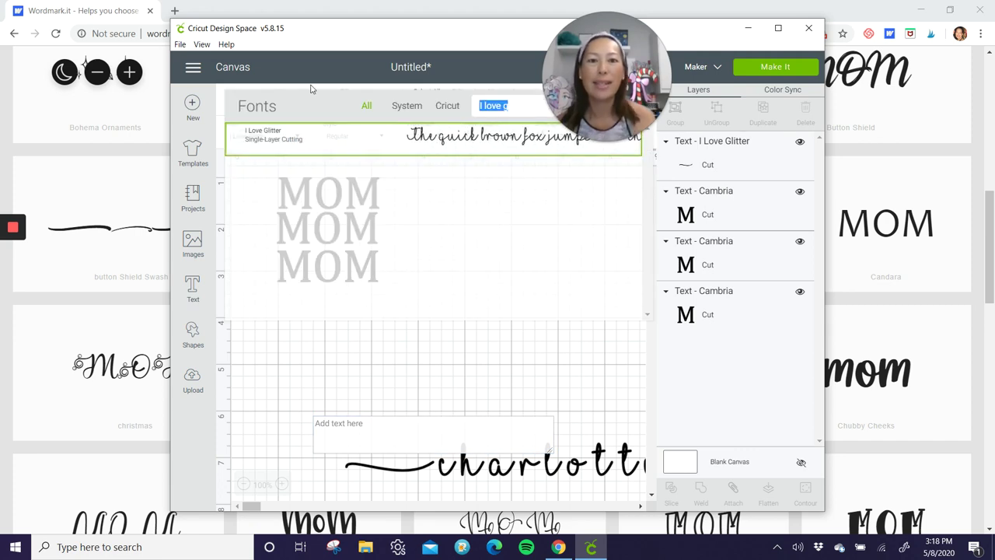
pyautogui.write('cambri')
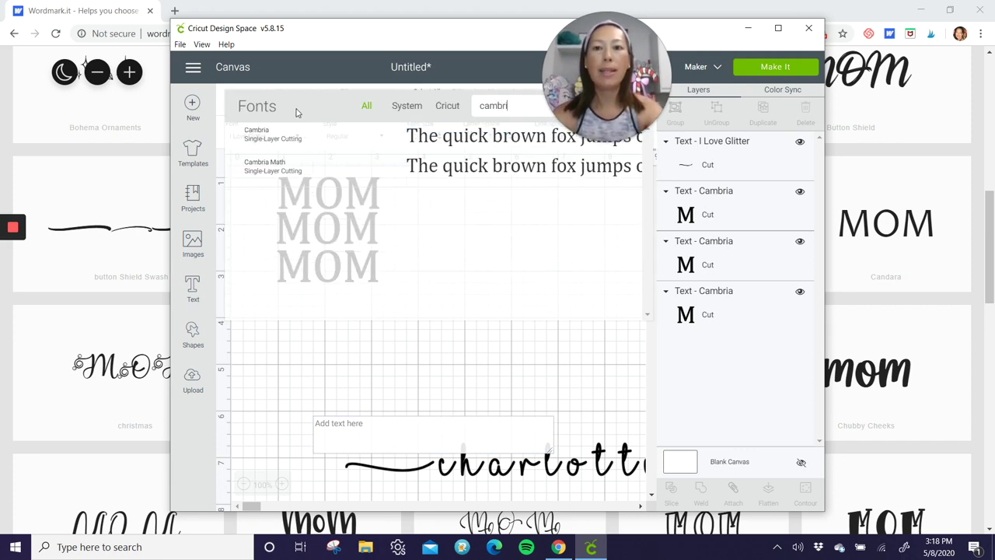
pyautogui.click(365, 141)
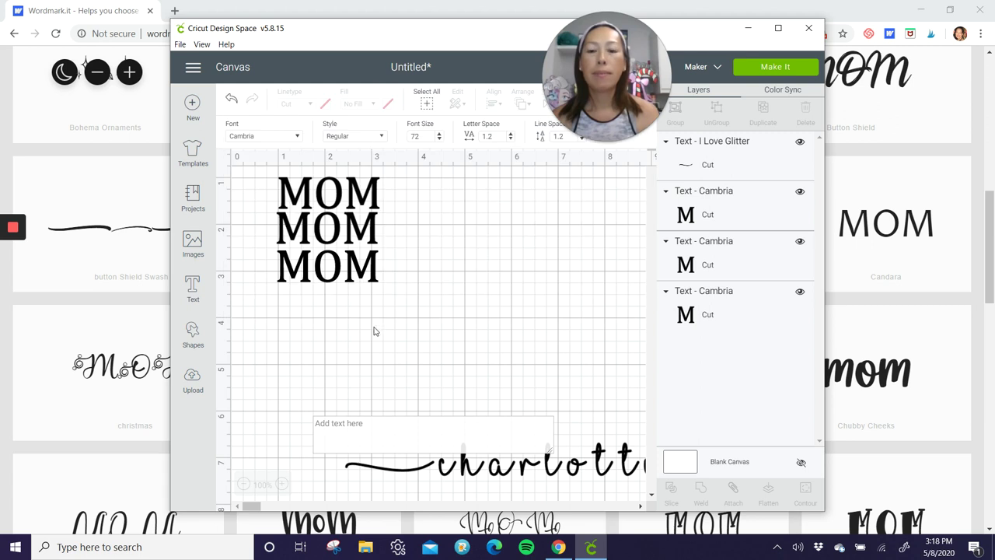
pyautogui.click(337, 426)
pyautogui.write('[charlotte_|]')
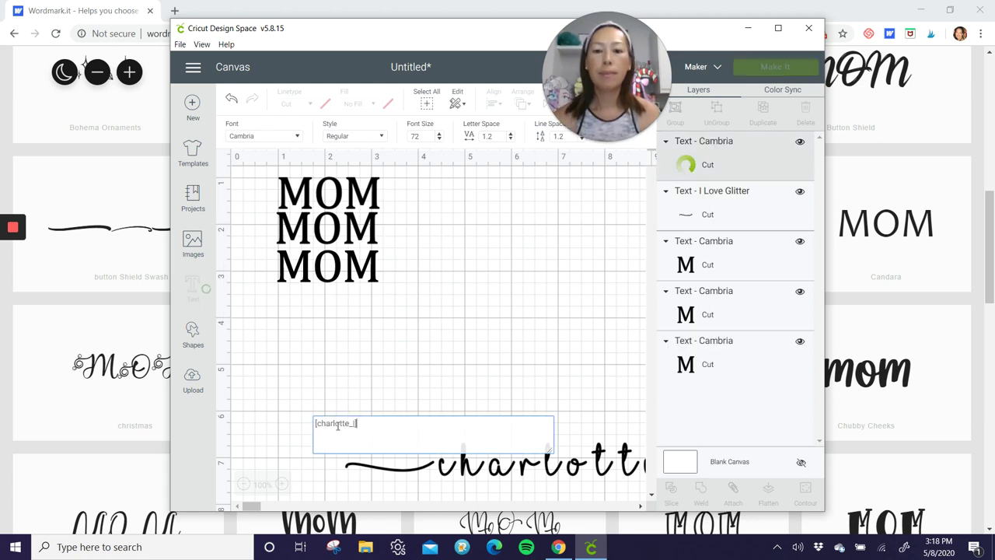
pyautogui.click(594, 253)
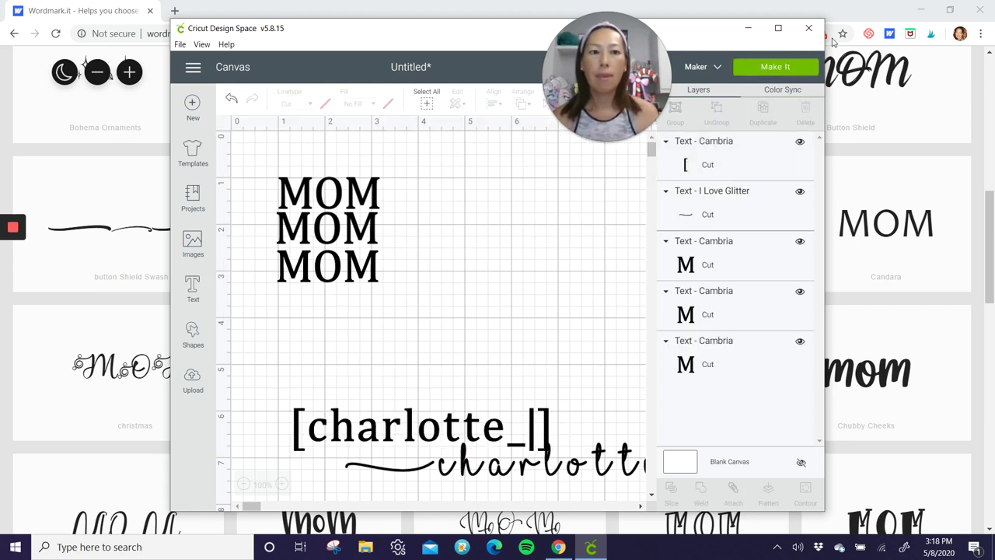
# Move the script charlotte down-left and the '[charlotte_|]' text to the right
pyautogui.click(777, 29)
pyautogui.moveTo(464, 437); pyautogui.dragTo(380, 482)
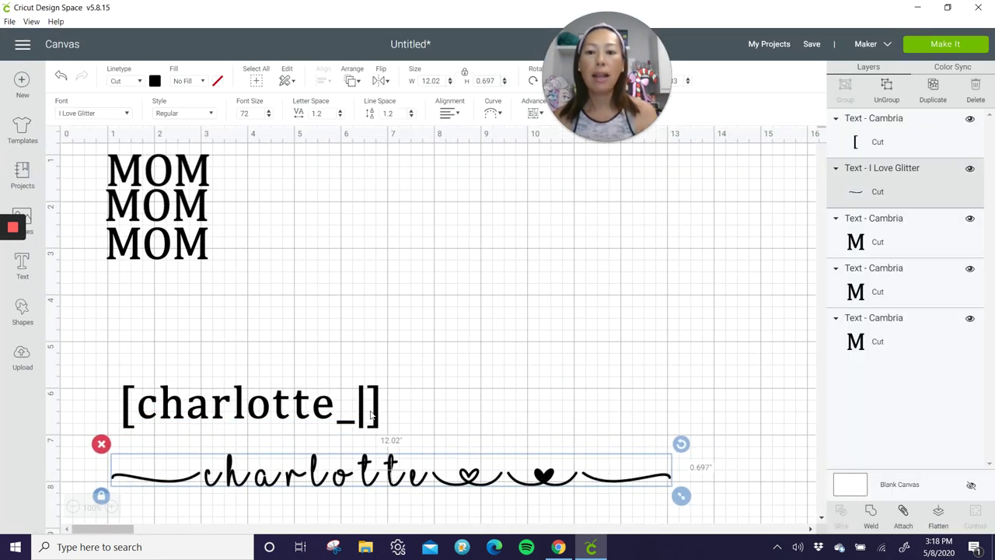
pyautogui.click(201, 404)
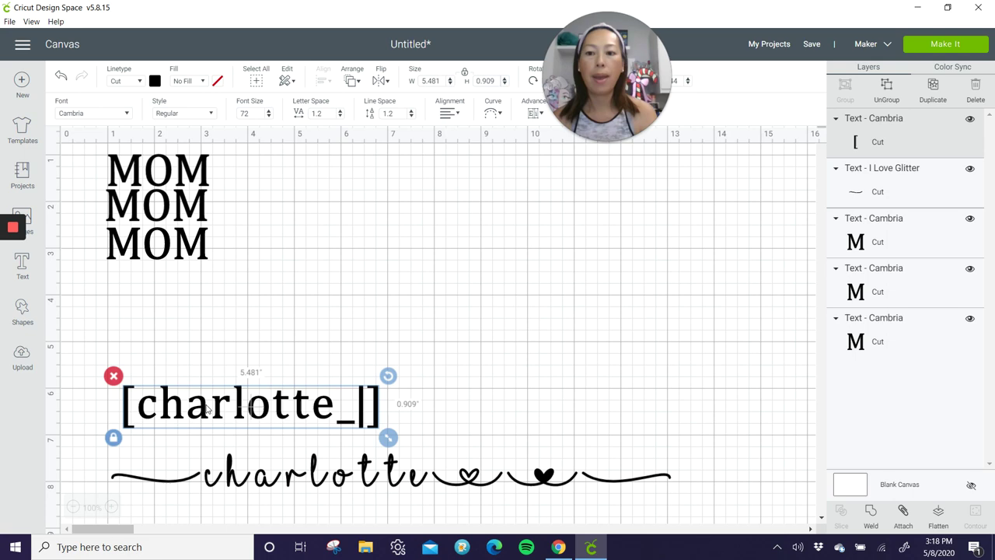
pyautogui.moveTo(208, 410); pyautogui.dragTo(316, 410)
pyautogui.click(191, 406)
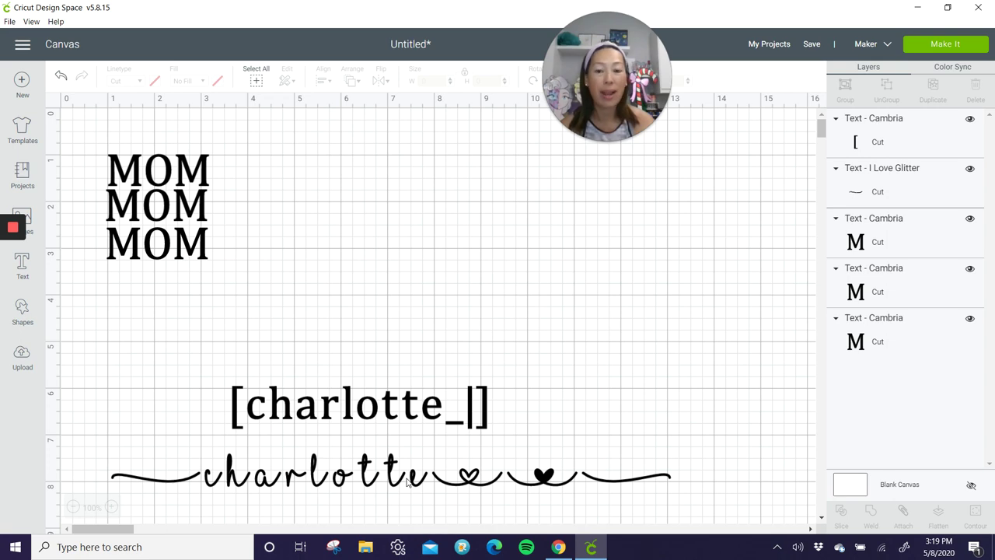
pyautogui.click(461, 547)
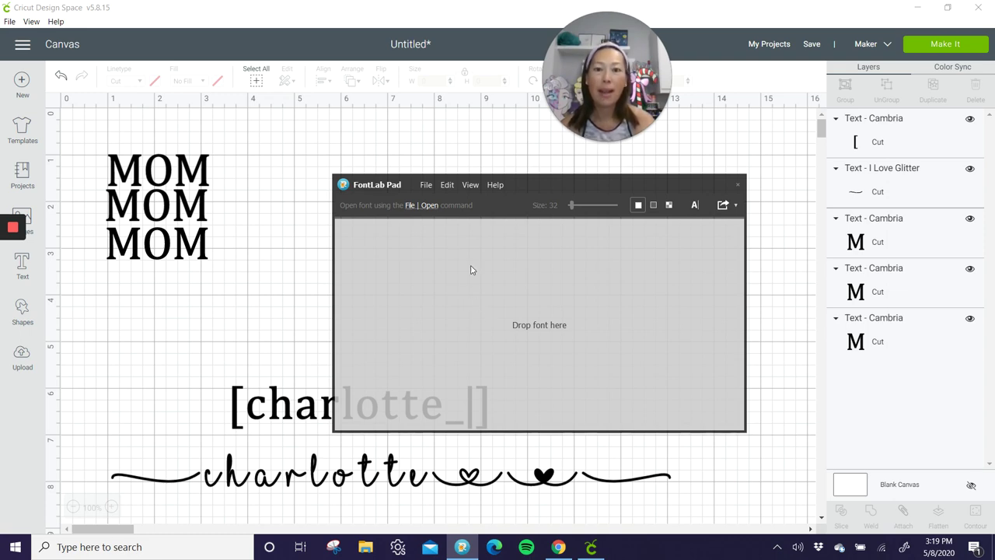
pyautogui.click(426, 184)
pyautogui.moveTo(448, 184)
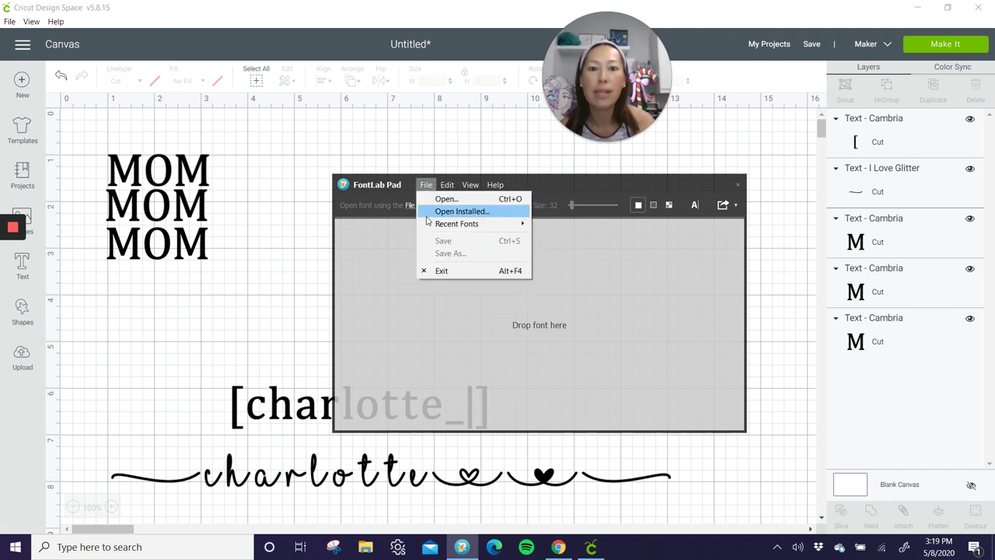
pyautogui.moveTo(449, 224)
pyautogui.click(566, 226)
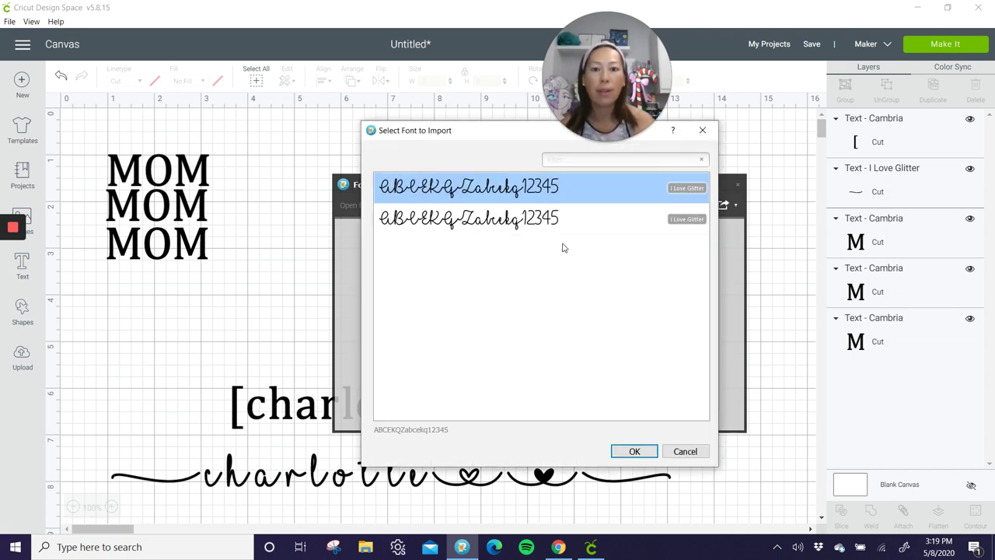
pyautogui.click(634, 451)
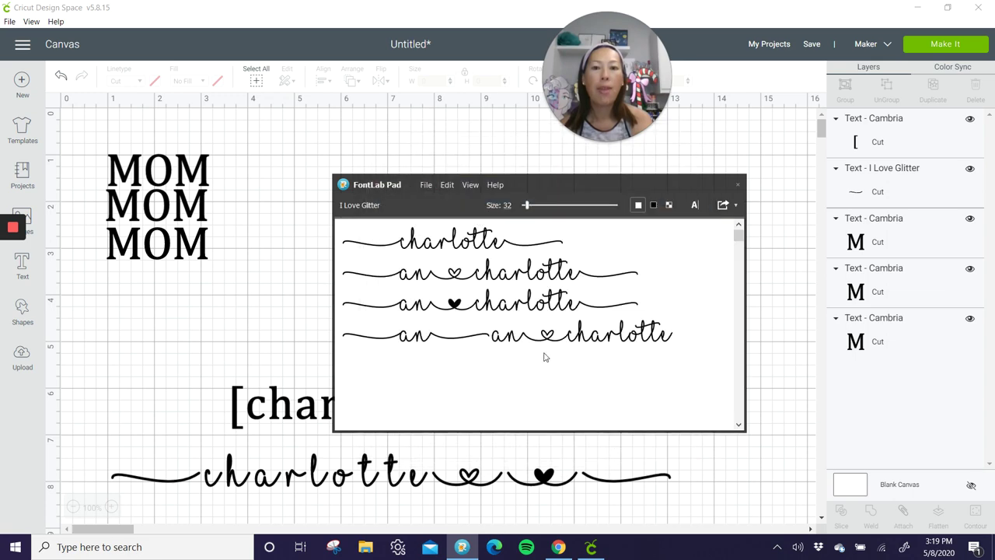
pyautogui.moveTo(674, 334); pyautogui.dragTo(316, 246)
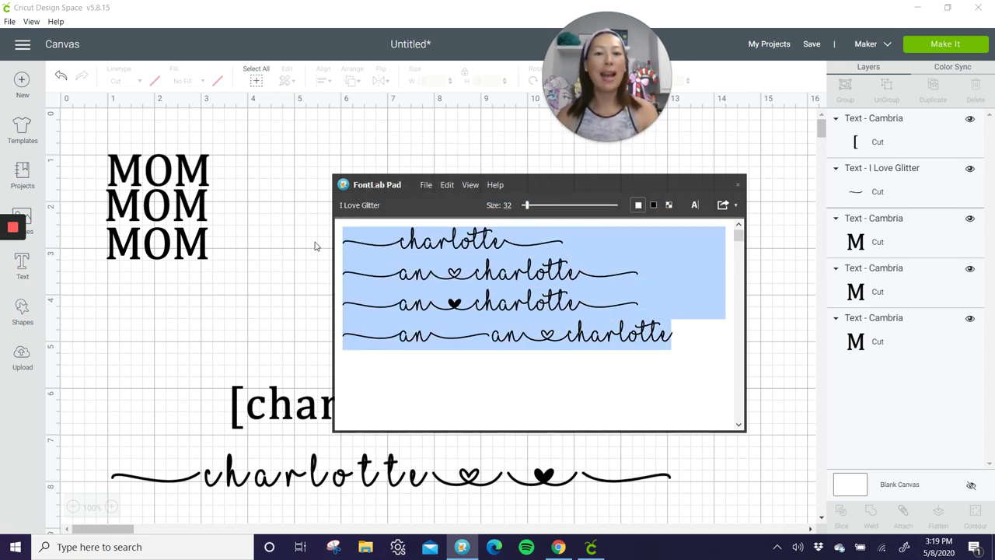
pyautogui.click(710, 351)
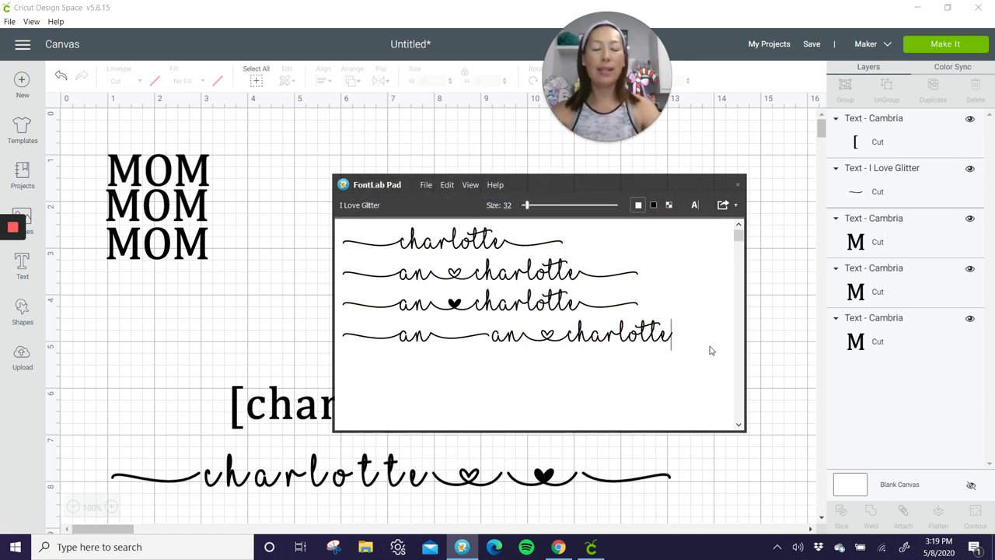
pyautogui.write('[')
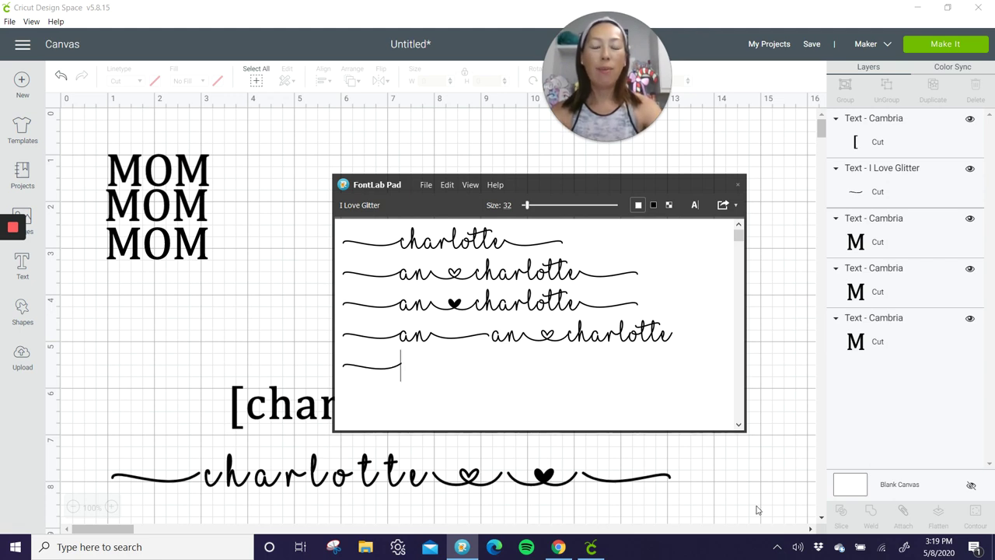
pyautogui.write('an')
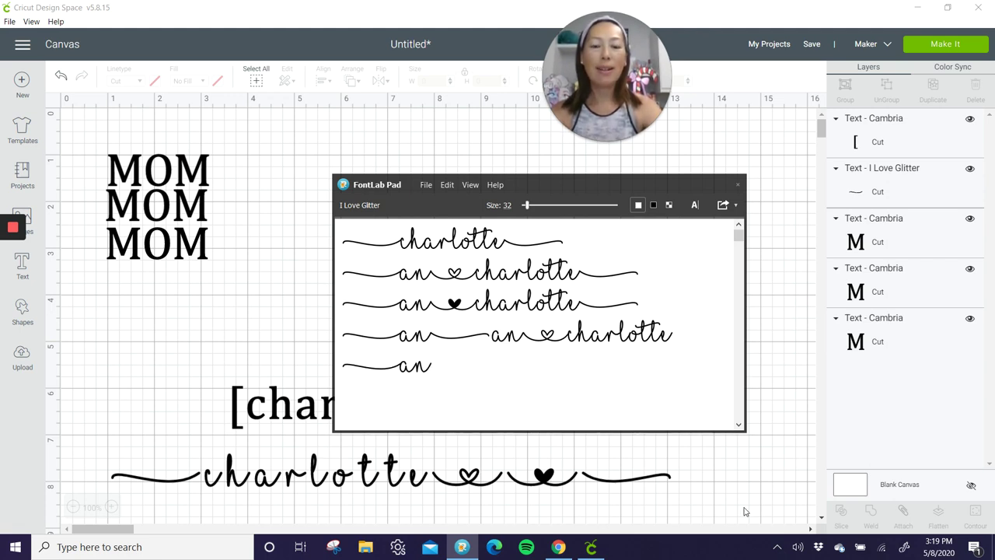
pyautogui.write('}')
pyautogui.press('BackSpace')
pyautogui.write(']')
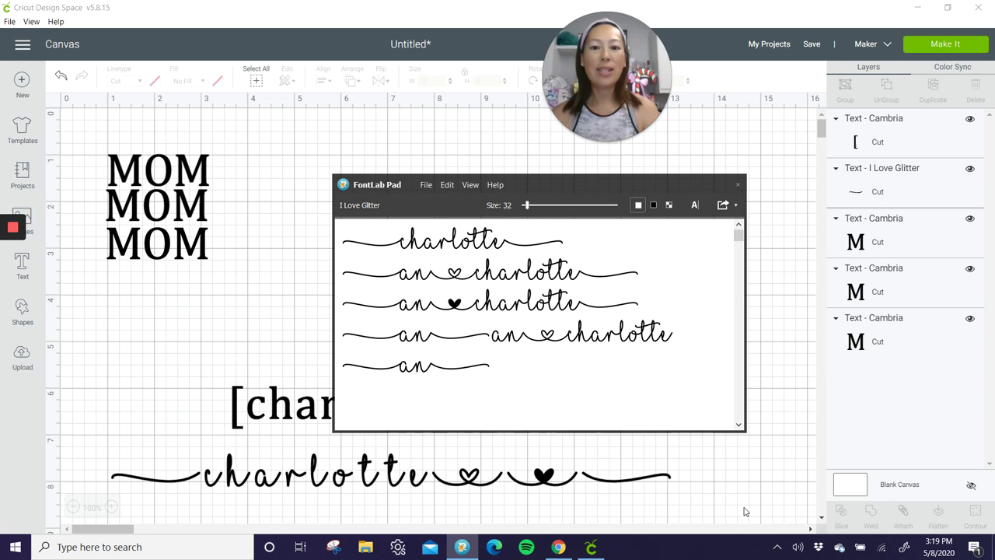
pyautogui.click(738, 206)
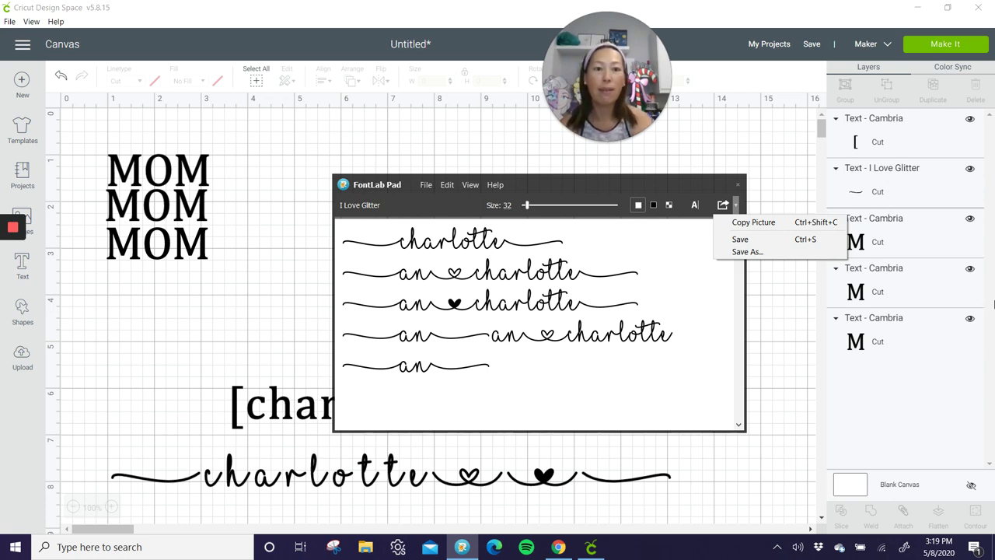
pyautogui.click(741, 187)
pyautogui.click(740, 186)
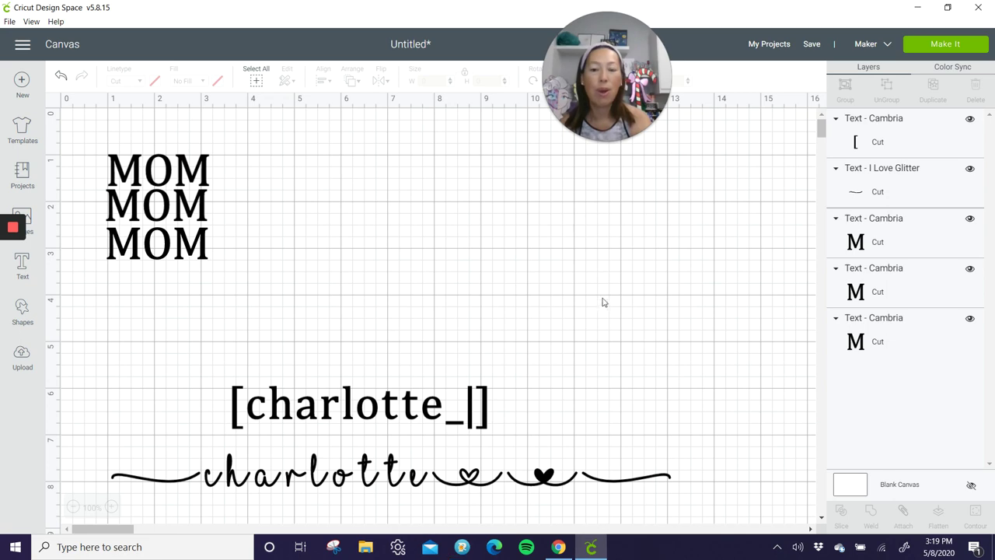
# Move the script charlotte above the bracketed text and ungroup it into letters
pyautogui.click(296, 480)
pyautogui.moveTo(339, 479); pyautogui.dragTo(346, 310)
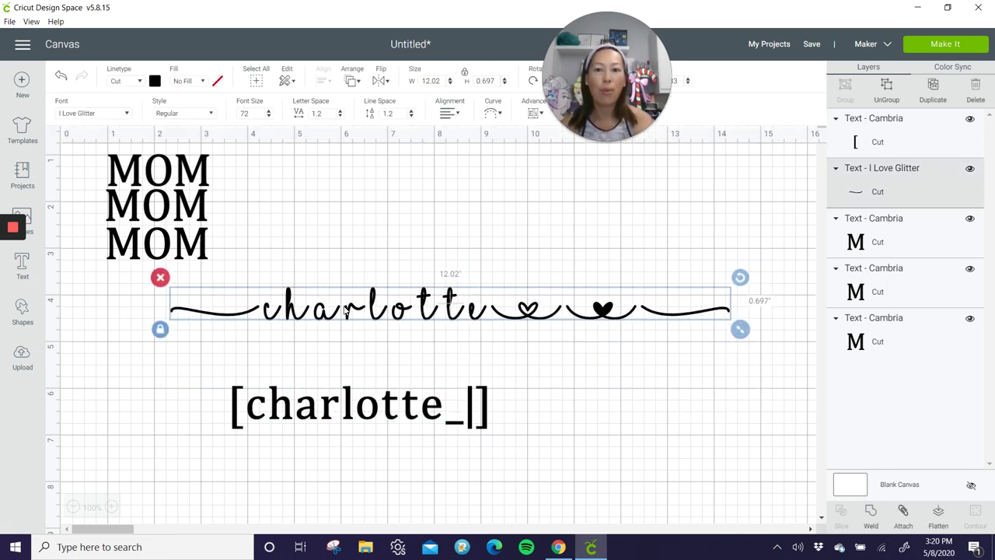
pyautogui.click(890, 93)
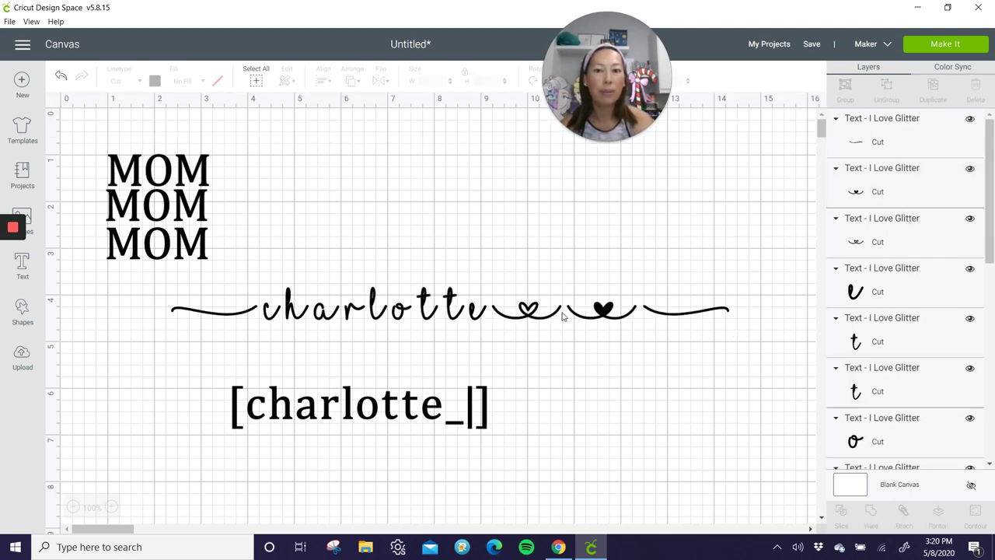
# Push c, h and a together and delete 'rlotte' with the first heart
pyautogui.click(268, 309)
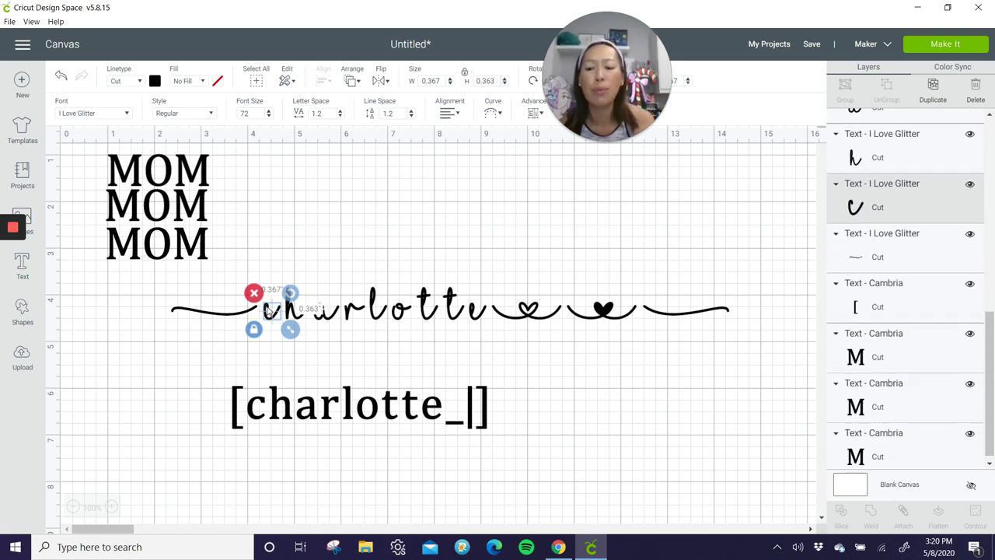
pyautogui.press('Left')
pyautogui.press('Left')
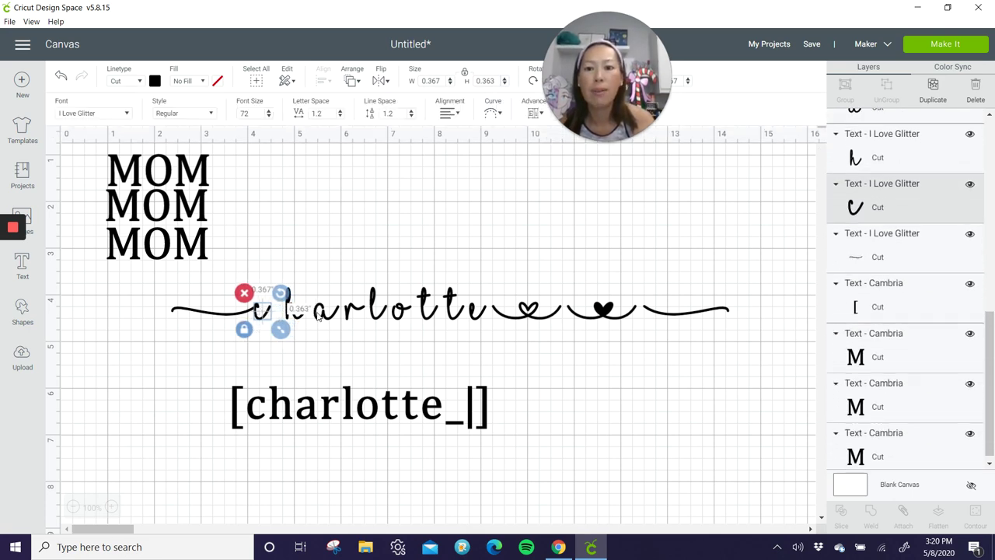
pyautogui.click(306, 322)
pyautogui.moveTo(305, 322); pyautogui.dragTo(284, 311)
pyautogui.click(316, 311)
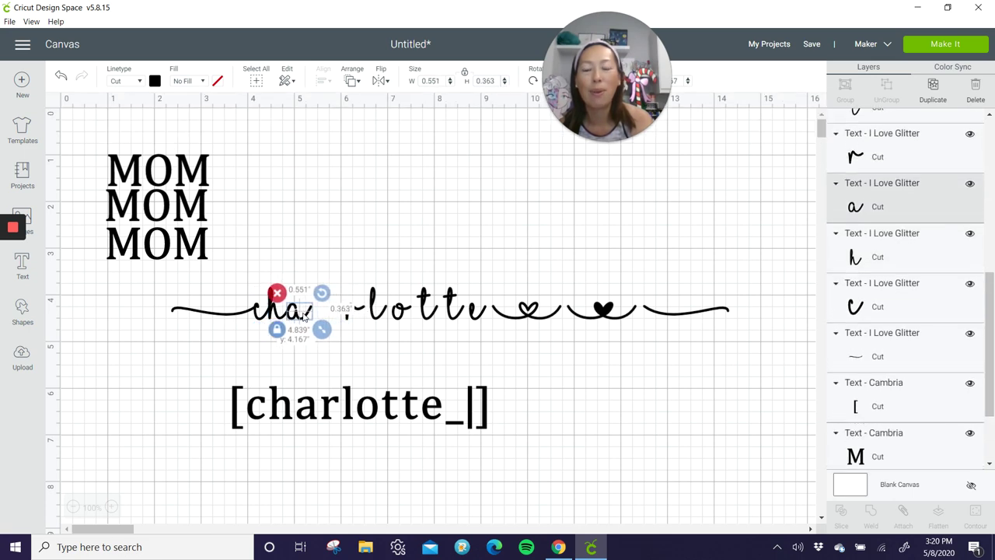
pyautogui.click(341, 257)
pyautogui.moveTo(342, 257); pyautogui.dragTo(554, 331)
pyautogui.press('Delete')
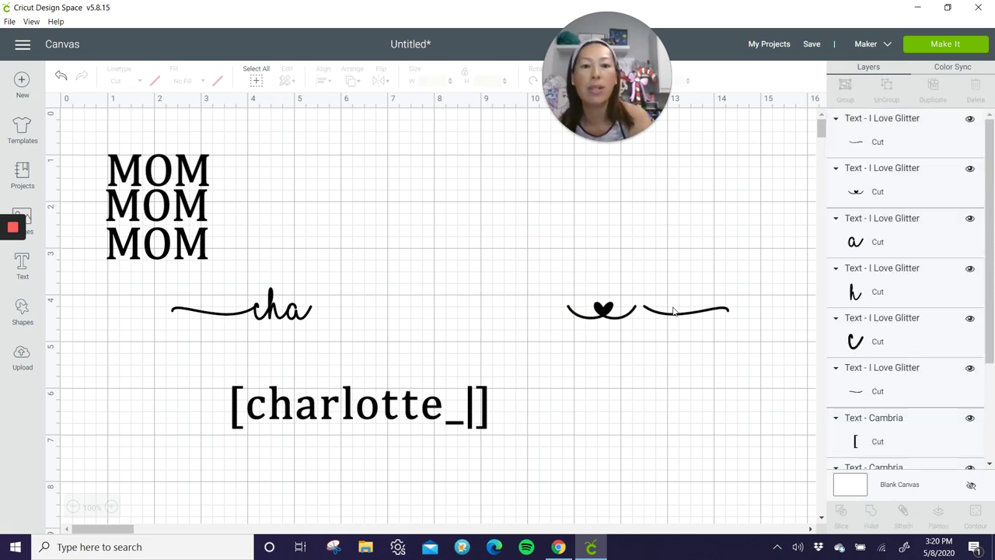
# Bring the remaining heart and the right-hand swash up next to 'cha'
pyautogui.moveTo(610, 315); pyautogui.dragTo(328, 321)
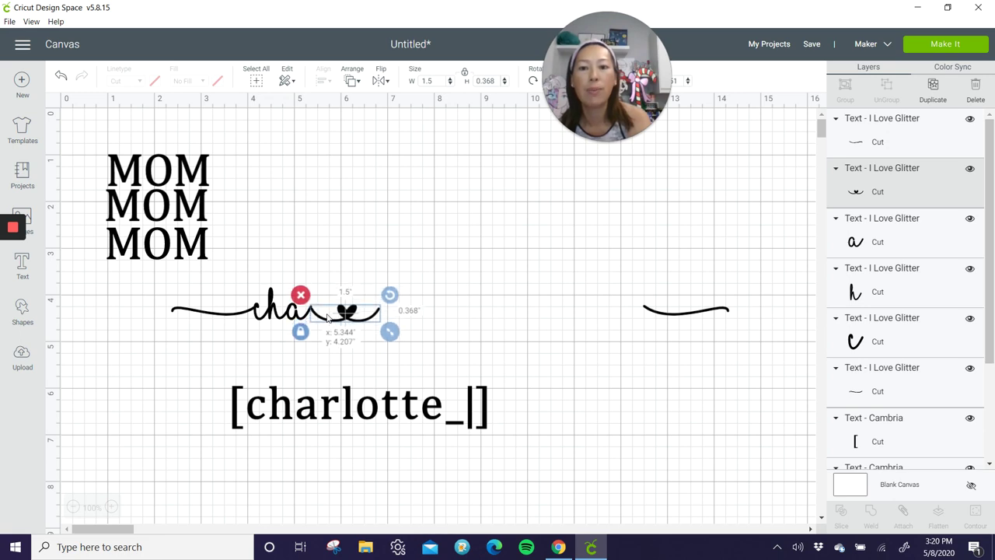
pyautogui.click(674, 320)
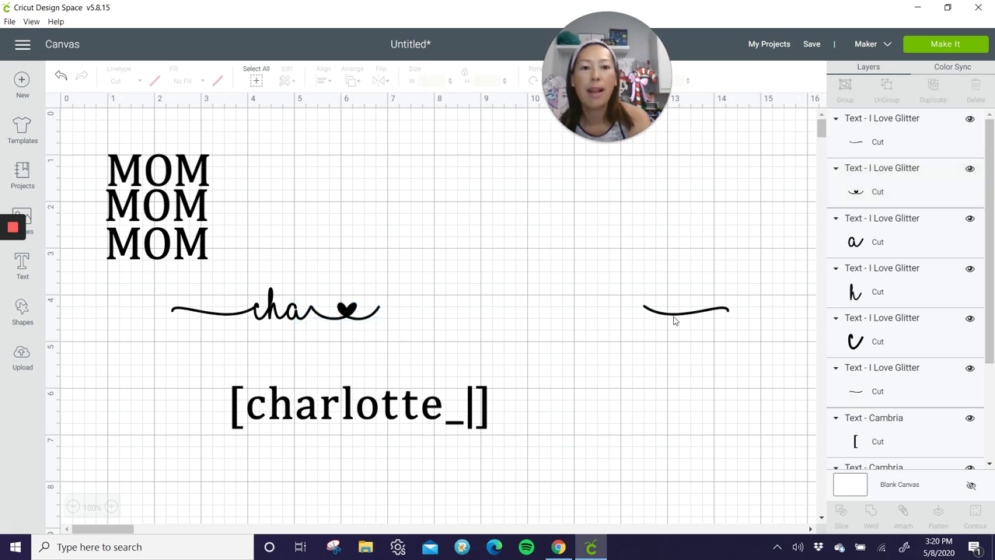
pyautogui.moveTo(674, 320); pyautogui.dragTo(566, 312)
pyautogui.moveTo(681, 318); pyautogui.dragTo(417, 315)
# Scale the whole cha-heart design up to 12.631 by 1.395 inches
pyautogui.click(138, 300)
pyautogui.moveTo(138, 300); pyautogui.dragTo(544, 367)
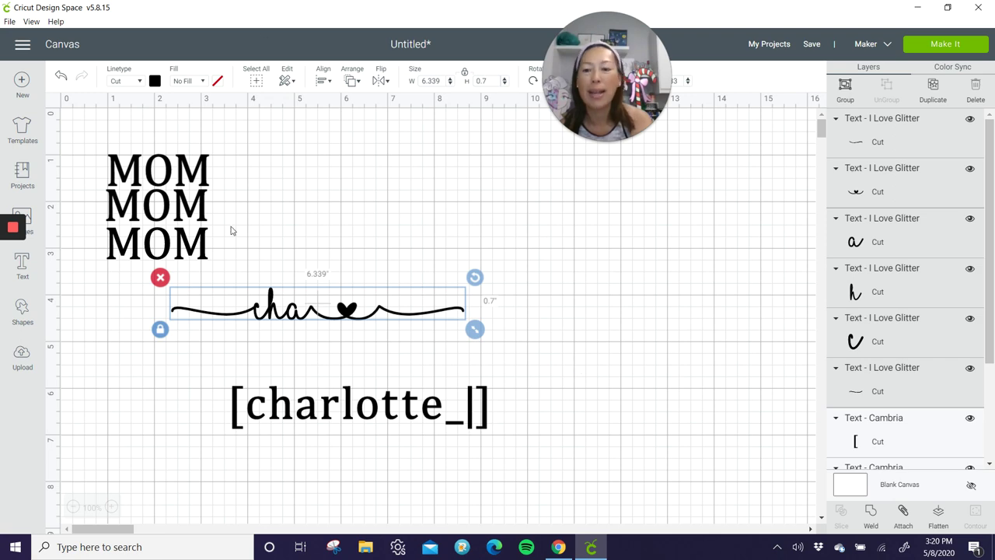
pyautogui.moveTo(474, 329); pyautogui.dragTo(768, 362)
# Colour the swash name design light yellow
pyautogui.click(155, 82)
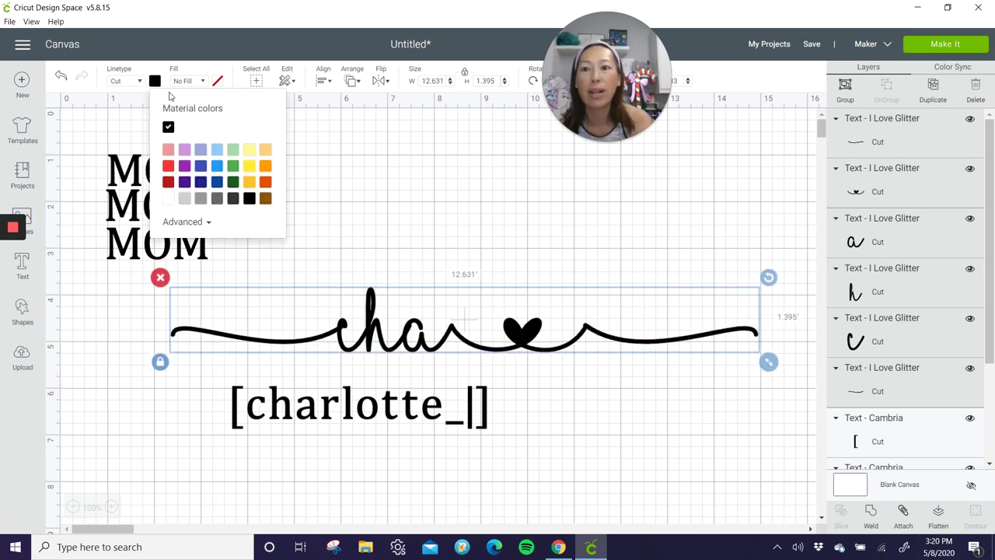
pyautogui.click(248, 153)
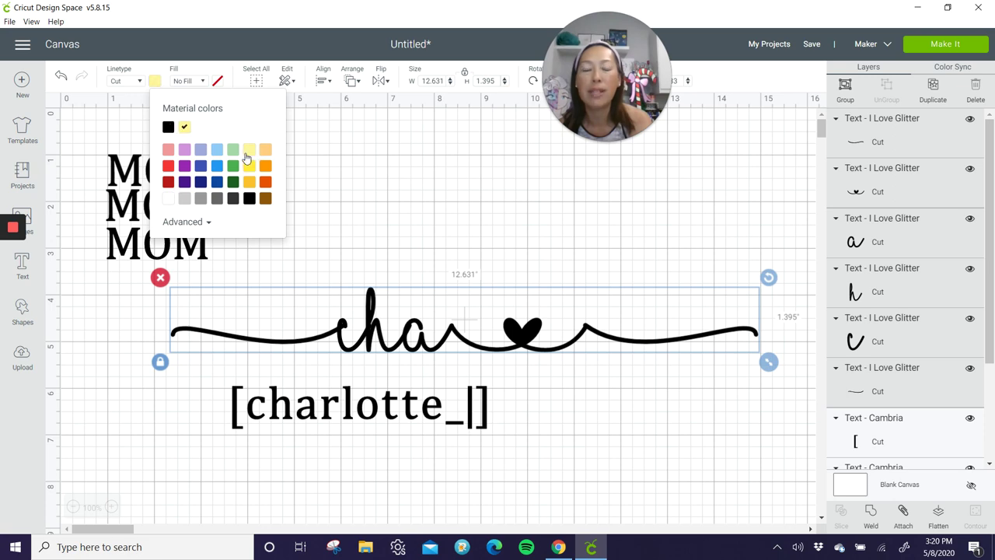
pyautogui.click(410, 185)
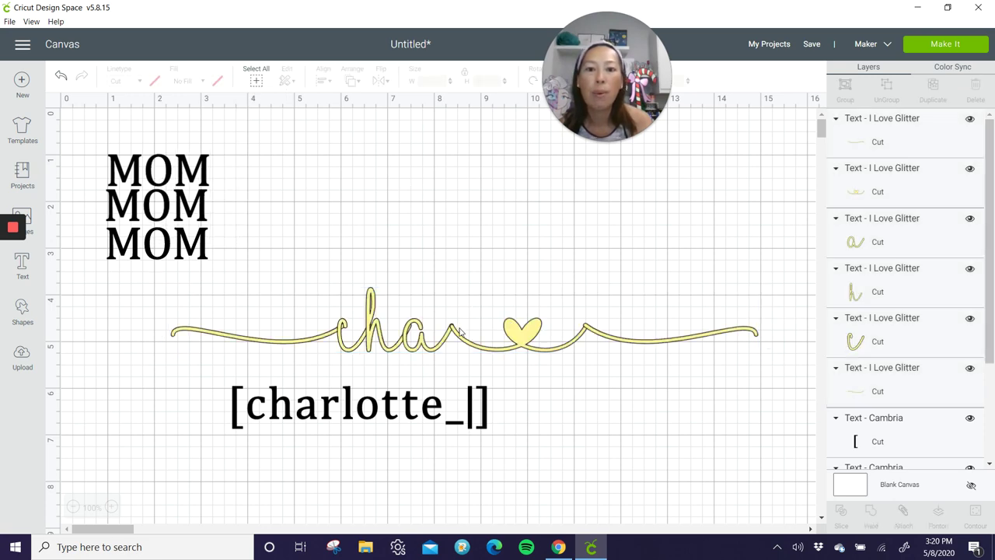
# Send the c, h and a letters each to the back with Arrange > Send to Back
pyautogui.click(340, 347)
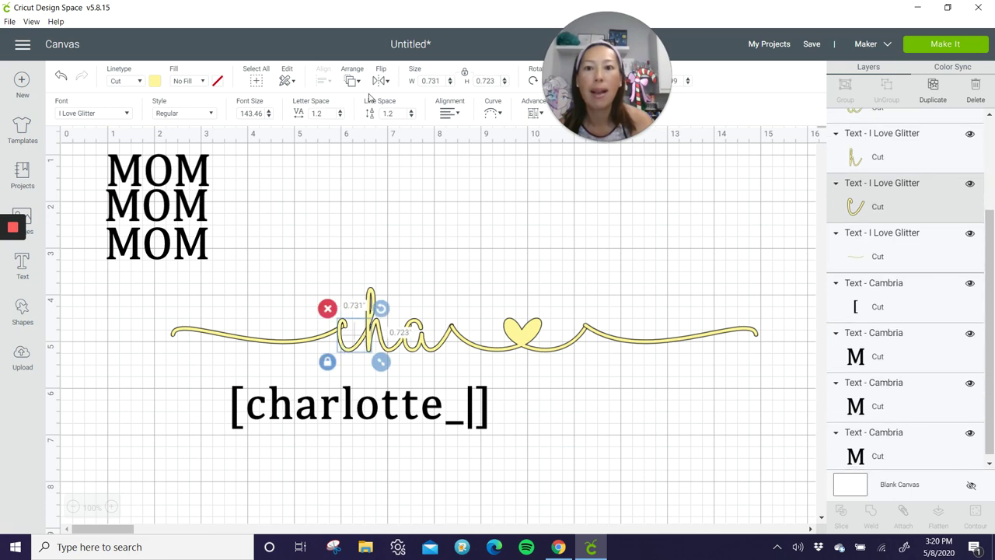
pyautogui.click(472, 333)
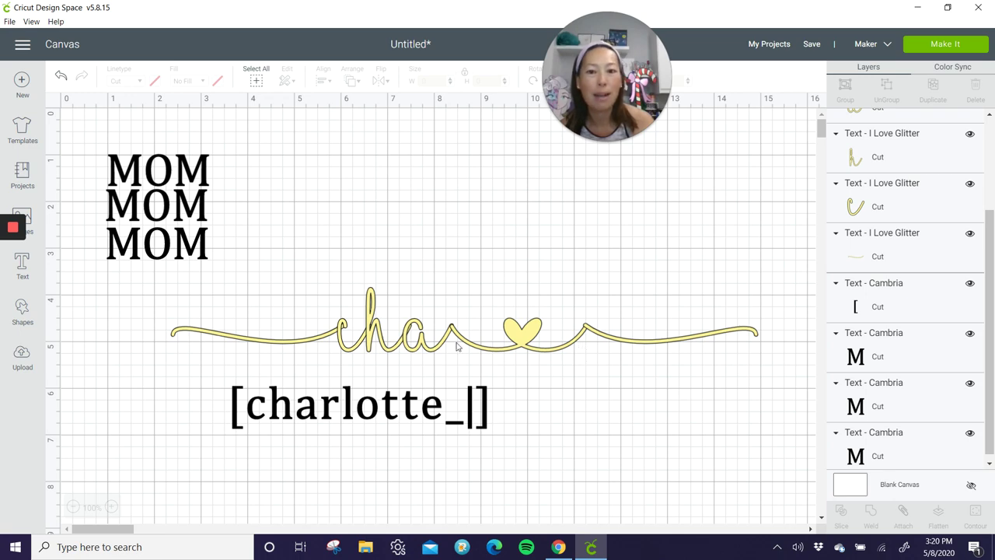
pyautogui.click(345, 342)
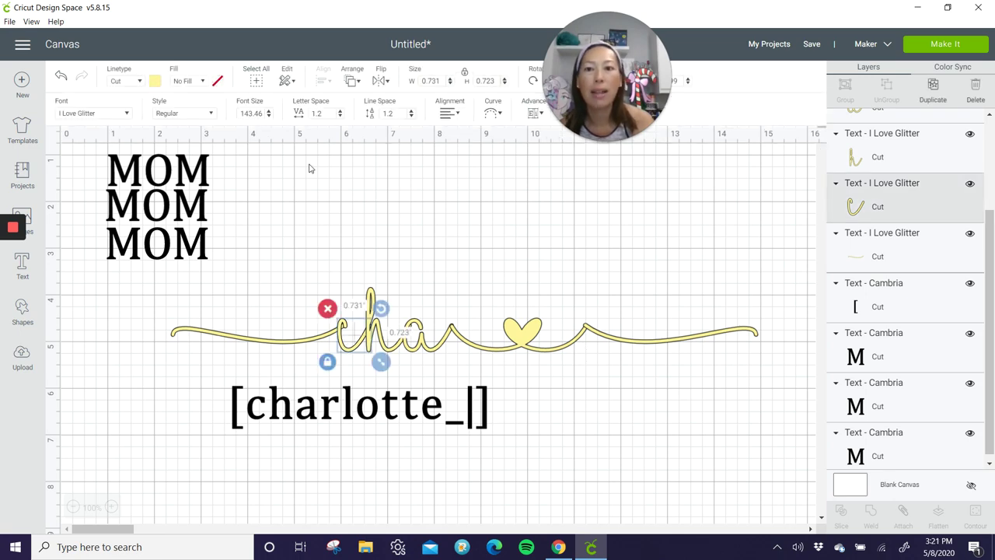
pyautogui.click(351, 81)
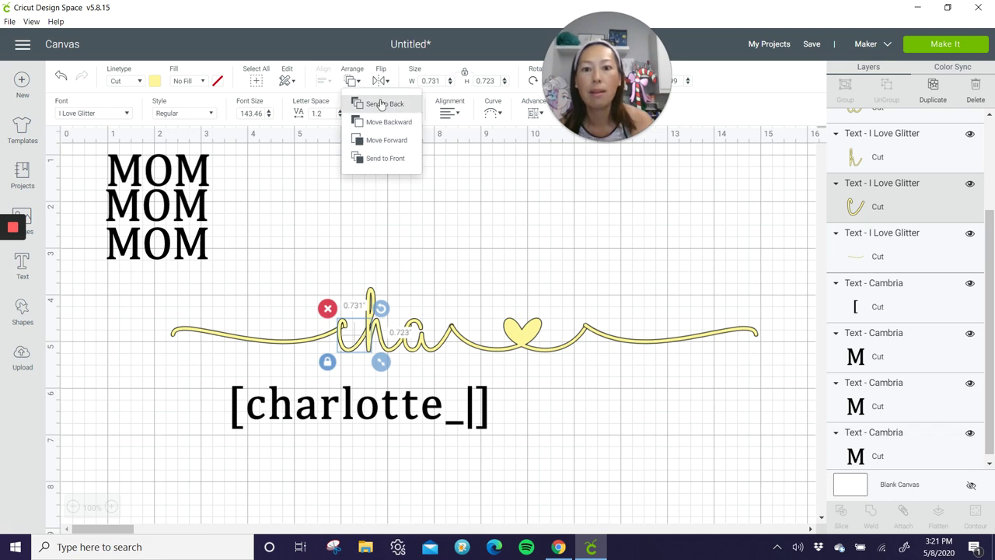
pyautogui.click(371, 103)
pyautogui.click(387, 342)
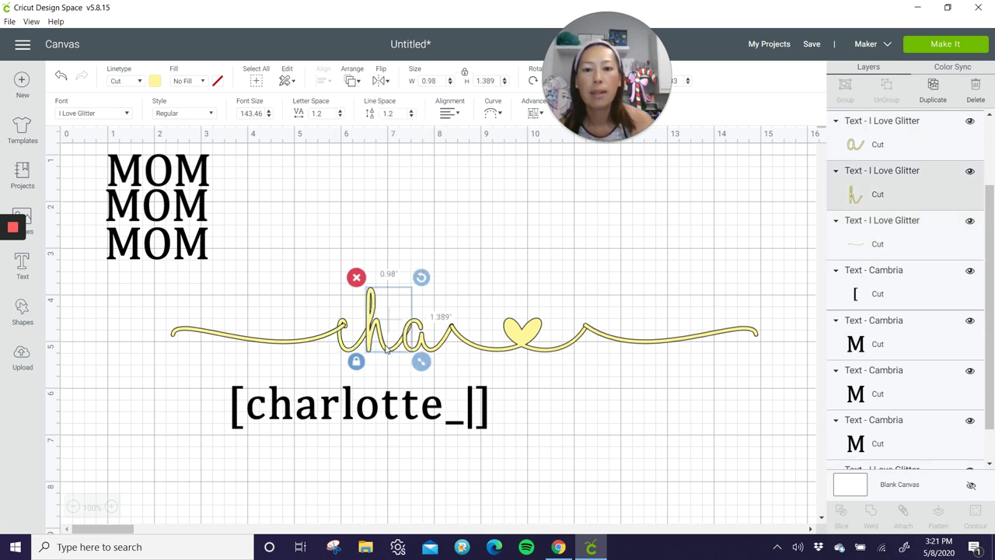
pyautogui.click(352, 81)
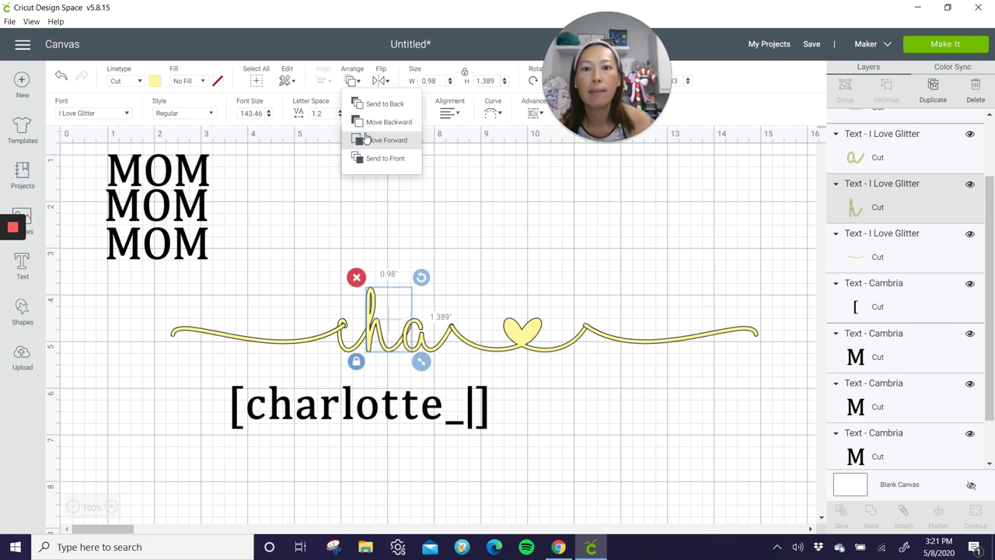
pyautogui.click(359, 103)
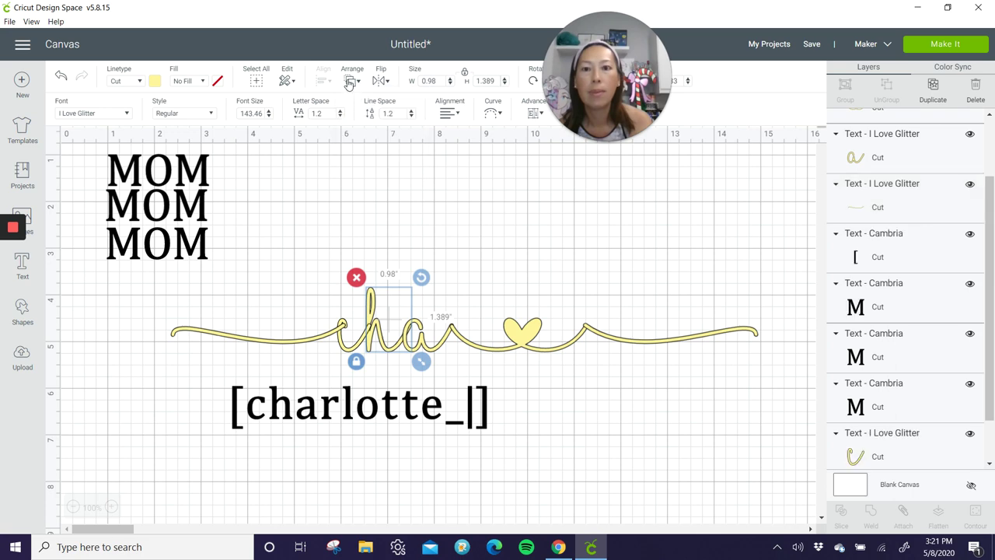
pyautogui.click(437, 348)
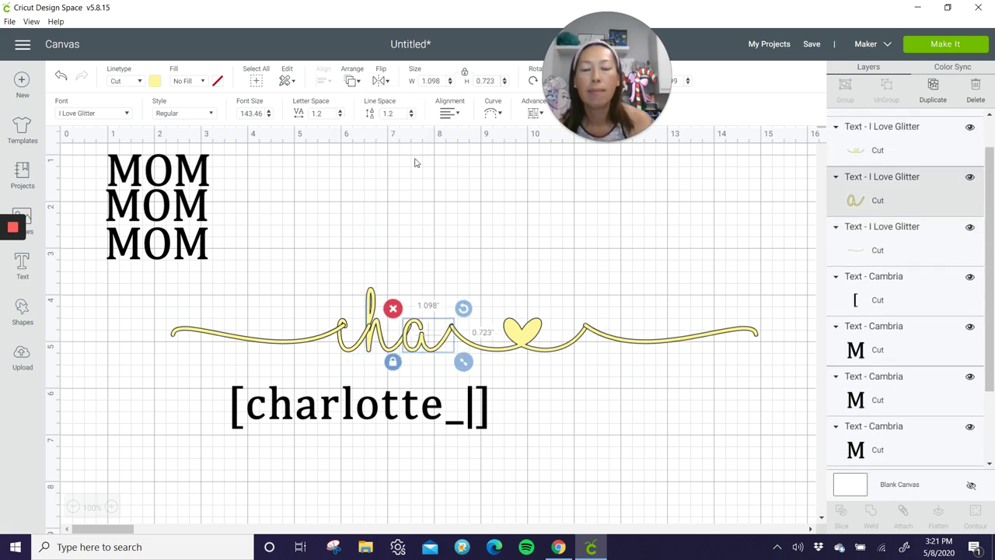
pyautogui.click(353, 81)
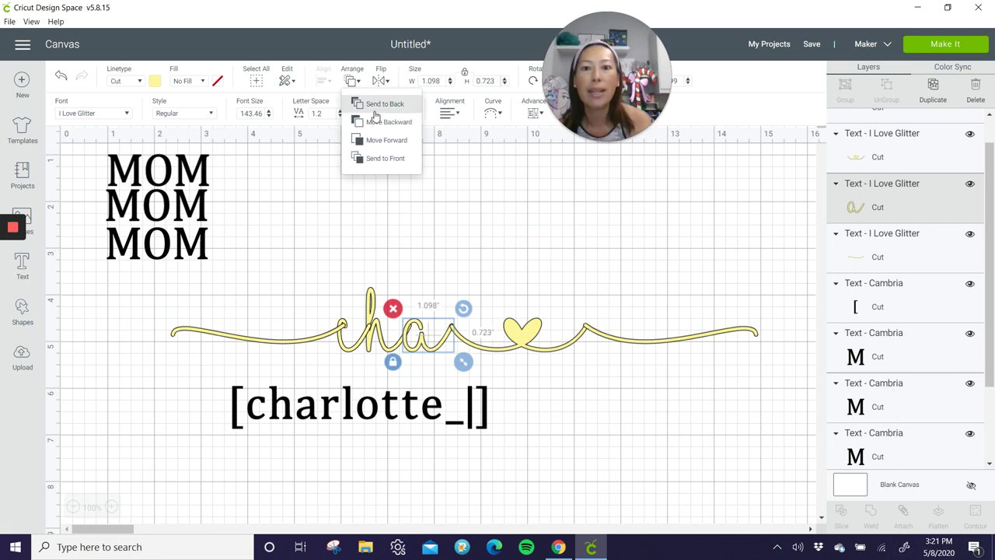
pyautogui.click(376, 105)
pyautogui.click(442, 266)
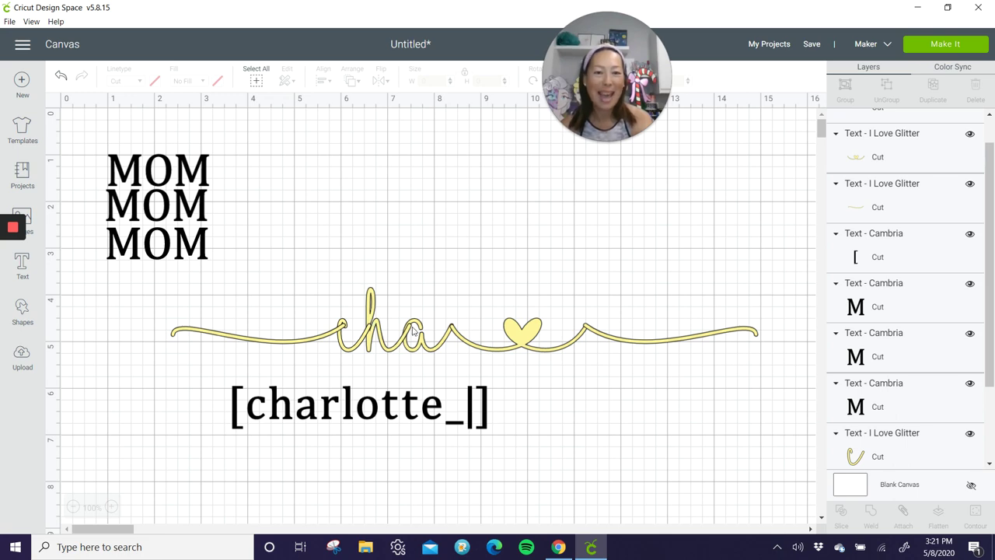
# Select every piece of the yellow cha-heart swash and weld them into one shape
pyautogui.click(269, 344)
pyautogui.moveTo(268, 344); pyautogui.dragTo(266, 344)
pyautogui.click(328, 334)
pyautogui.click(315, 340)
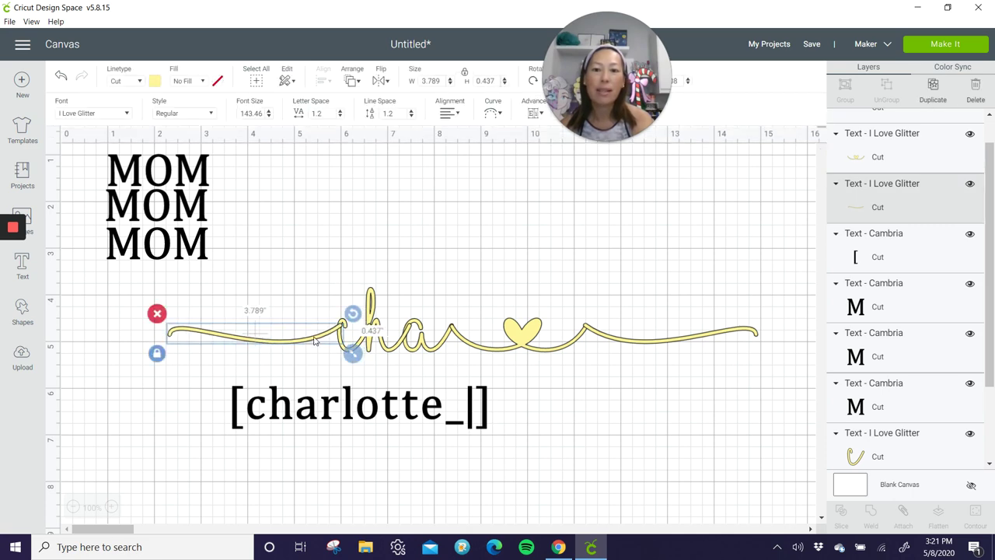
pyautogui.doubleClick(315, 340)
pyautogui.click(489, 269)
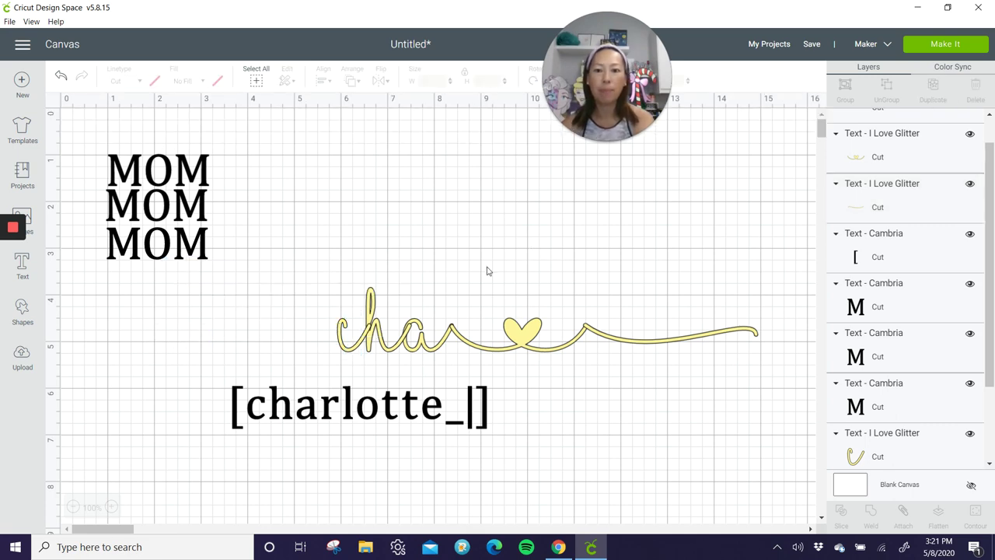
pyautogui.moveTo(113, 308); pyautogui.dragTo(700, 349)
pyautogui.click(870, 507)
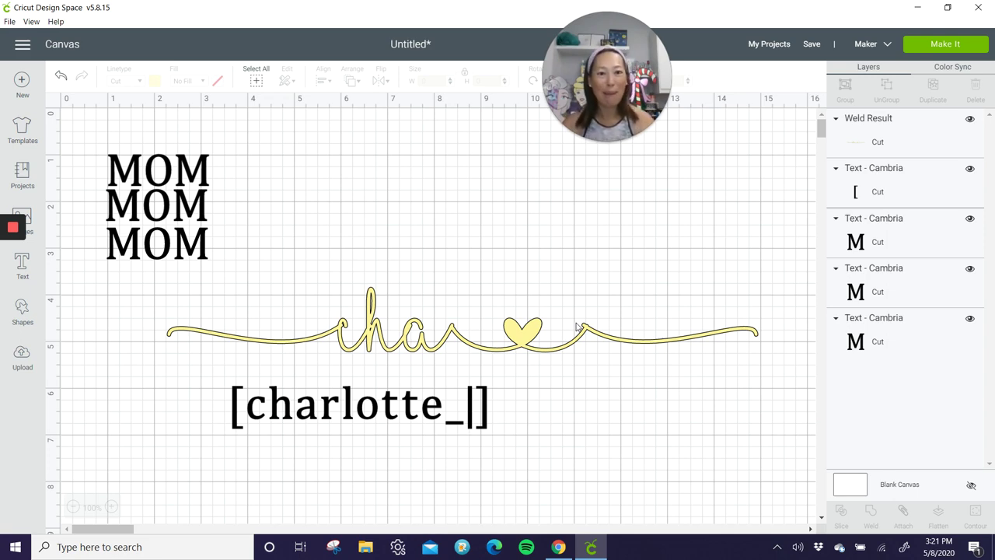
# Insert the black and pink charlotte uploads and position them on the canvas
pyautogui.click(22, 358)
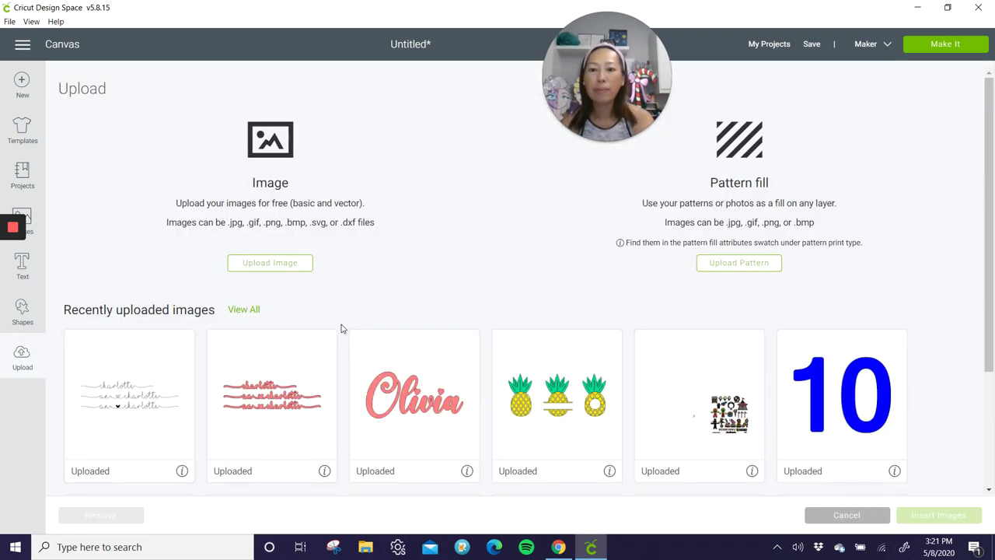
pyautogui.click(111, 411)
pyautogui.click(311, 404)
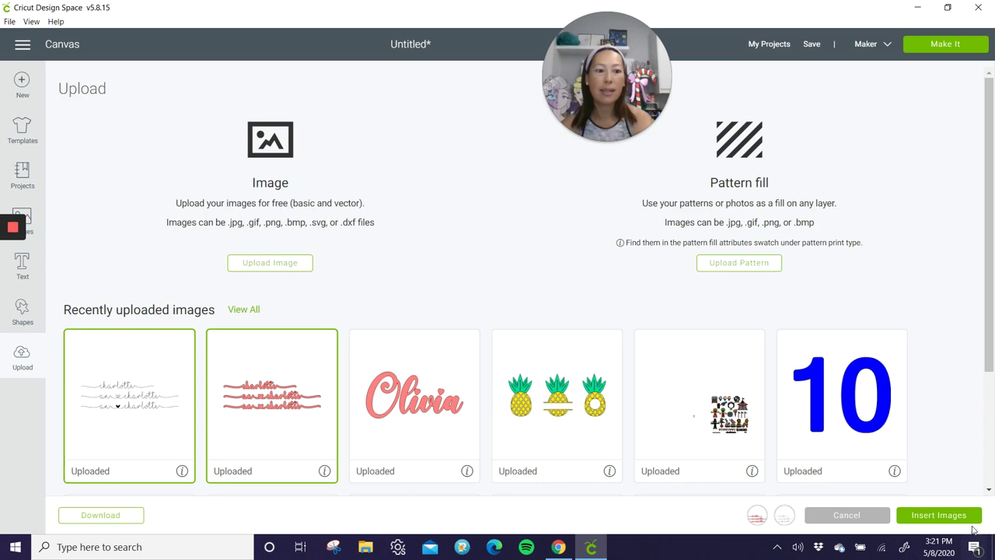
pyautogui.click(969, 514)
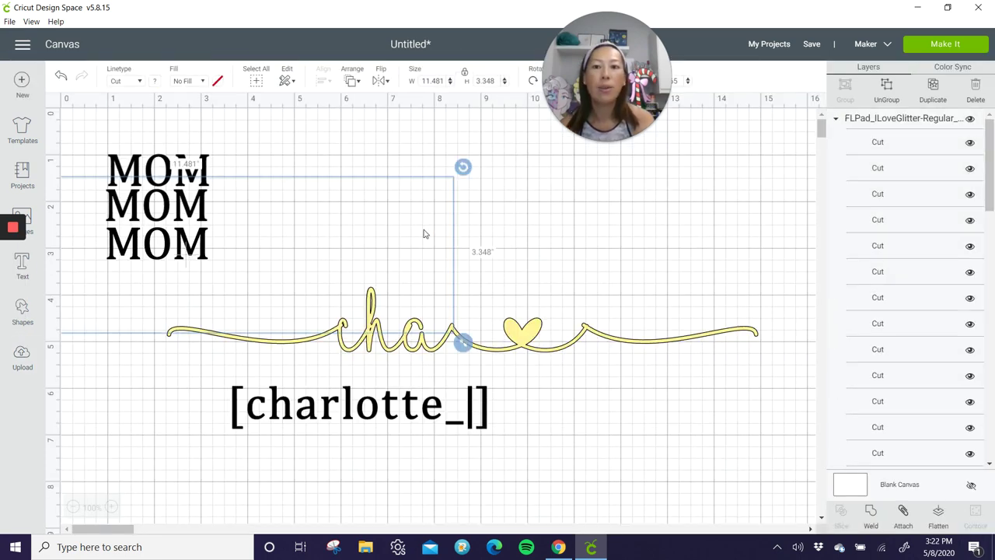
pyautogui.moveTo(259, 262); pyautogui.dragTo(988, 220)
pyautogui.moveTo(314, 227); pyautogui.dragTo(439, 230)
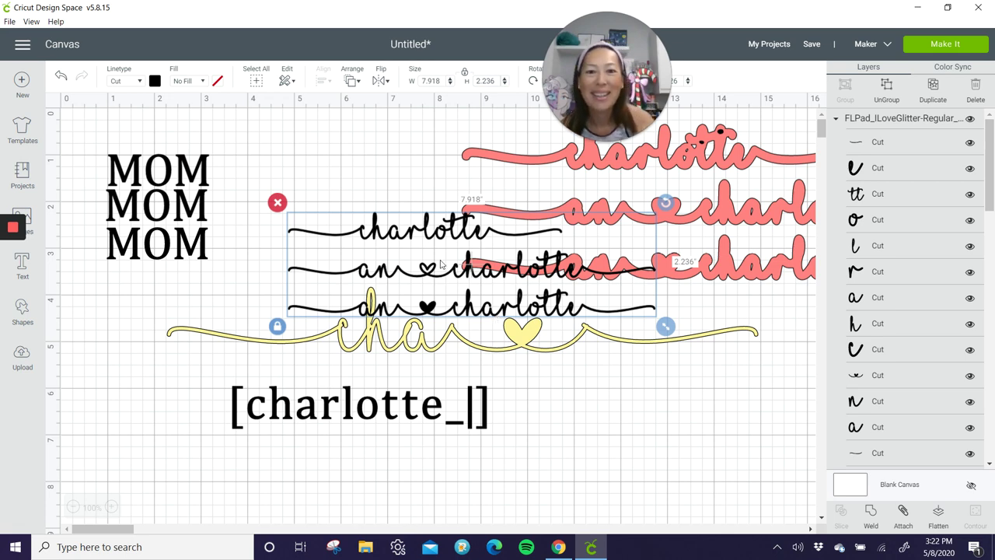
pyautogui.moveTo(440, 233); pyautogui.dragTo(439, 188)
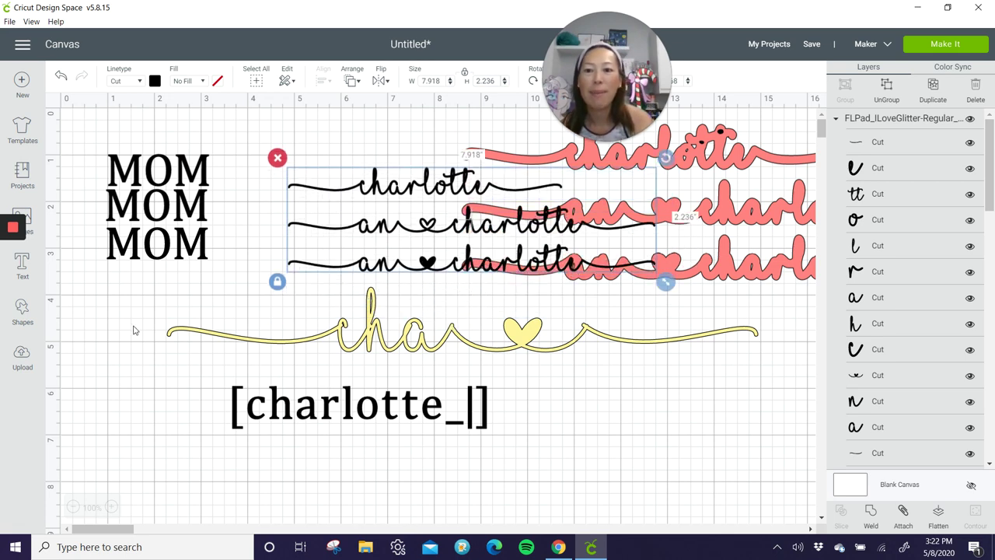
# Delete the yellow cha swash and '[charlotte_|]' text, then move the black names lower
pyautogui.moveTo(133, 331); pyautogui.dragTo(684, 347)
pyautogui.press('Delete')
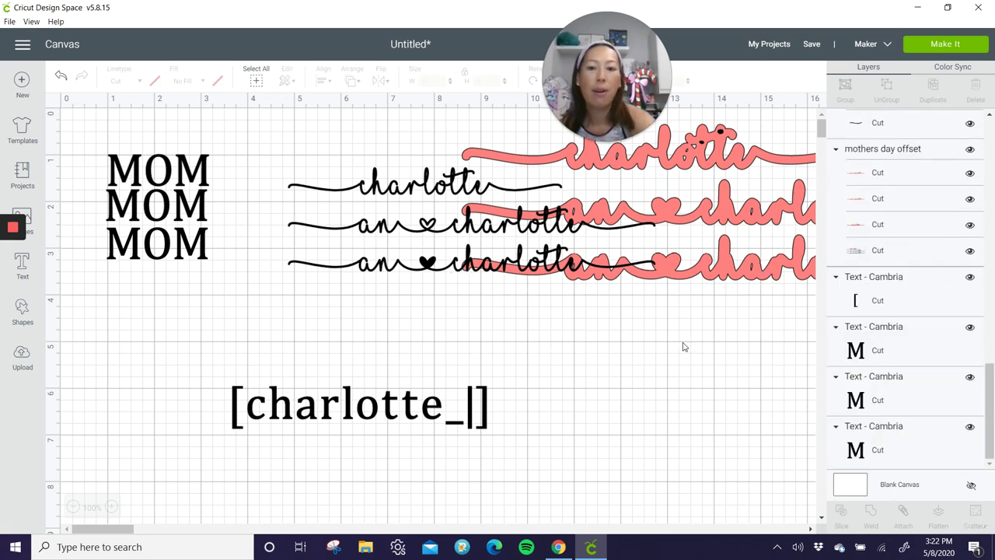
pyautogui.moveTo(187, 379); pyautogui.dragTo(683, 507)
pyautogui.press('Delete')
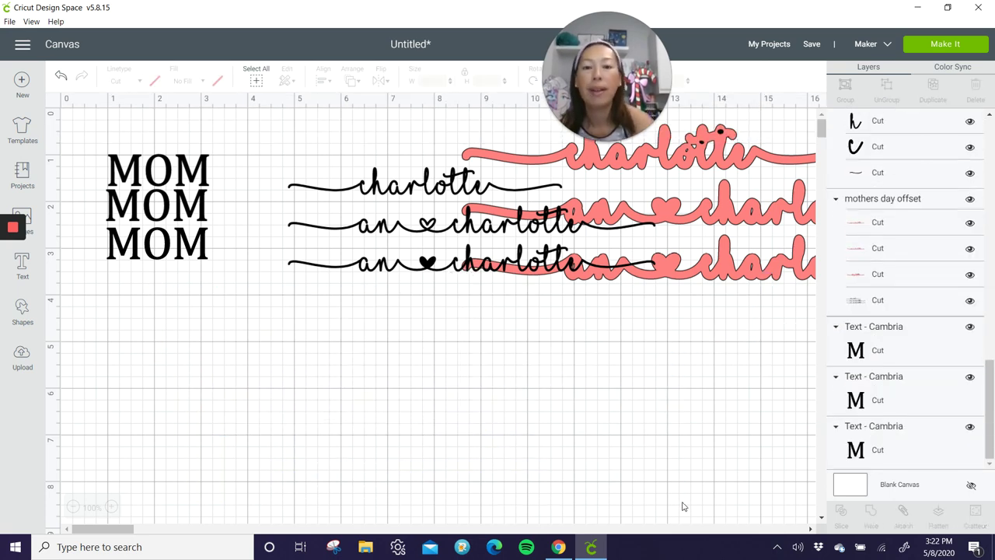
pyautogui.click(388, 195)
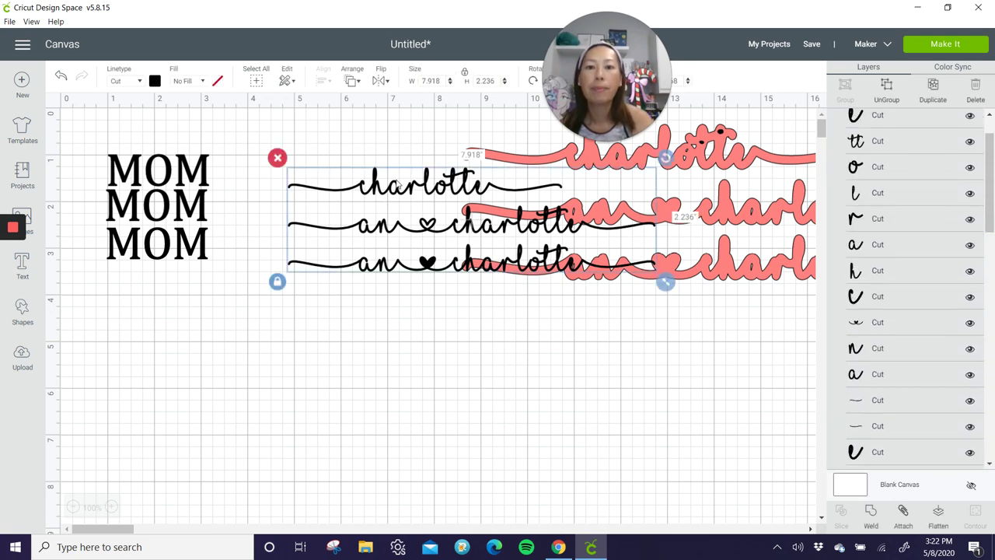
pyautogui.moveTo(387, 193); pyautogui.dragTo(404, 395)
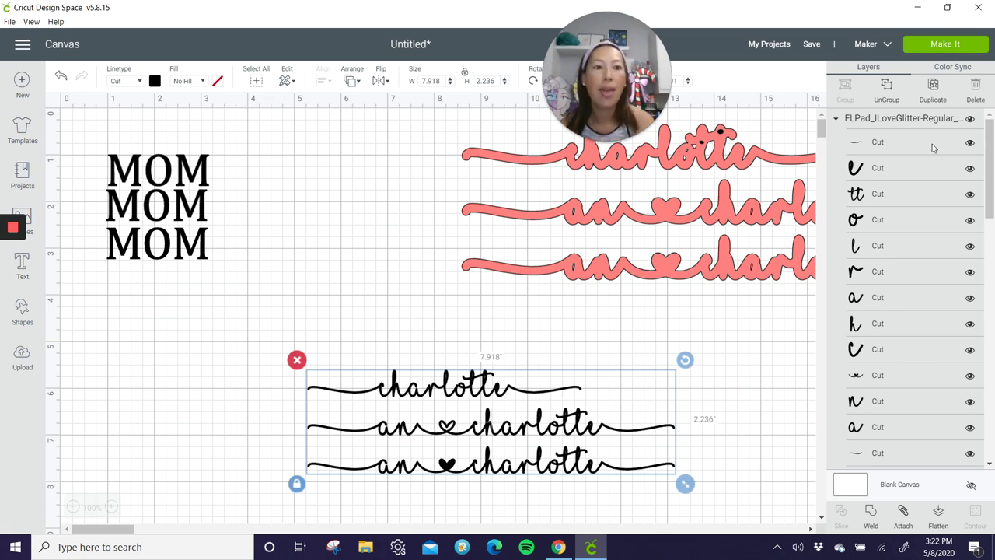
# Resize and ungroup the black charlotte letters, try welding them, then undo the weld
pyautogui.moveTo(688, 487); pyautogui.dragTo(645, 472)
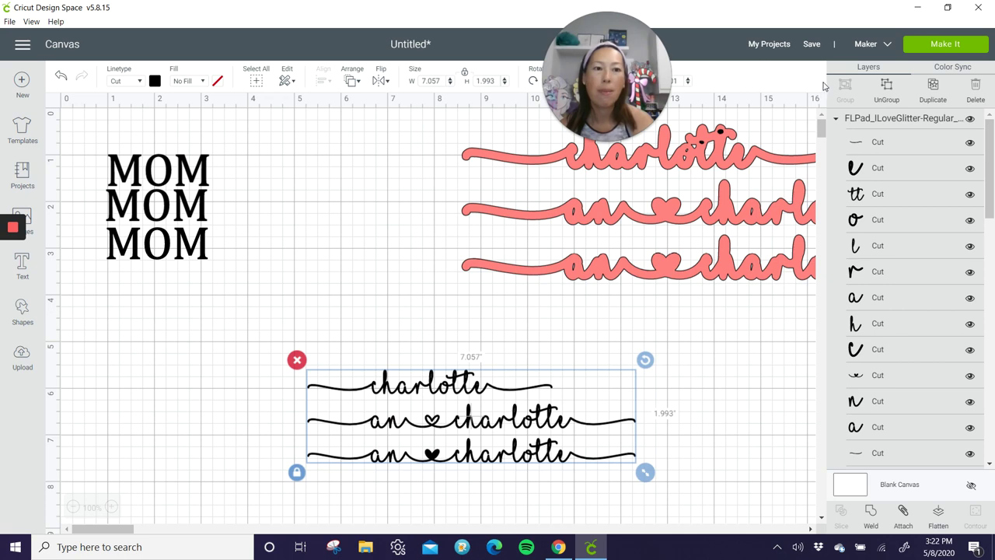
pyautogui.click(886, 92)
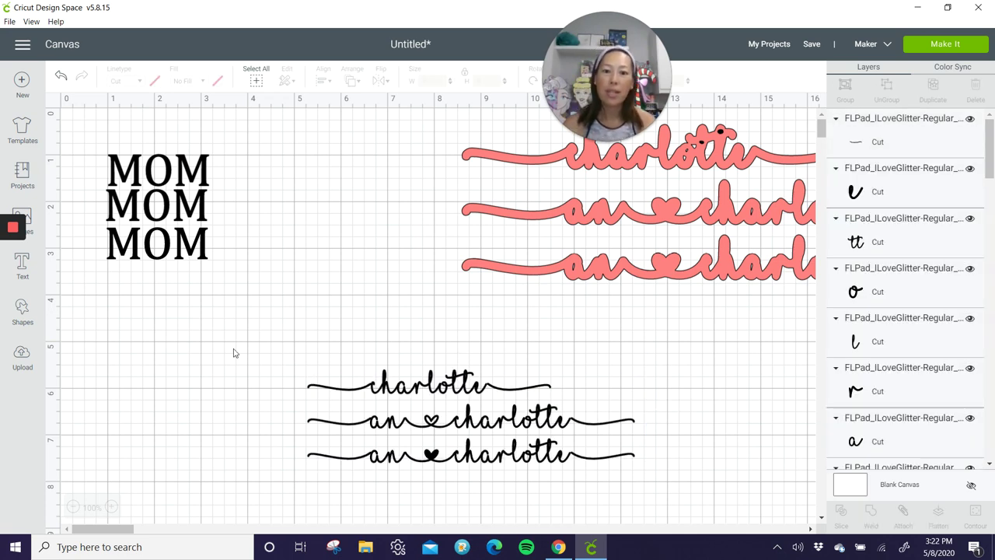
pyautogui.moveTo(233, 349); pyautogui.dragTo(594, 396)
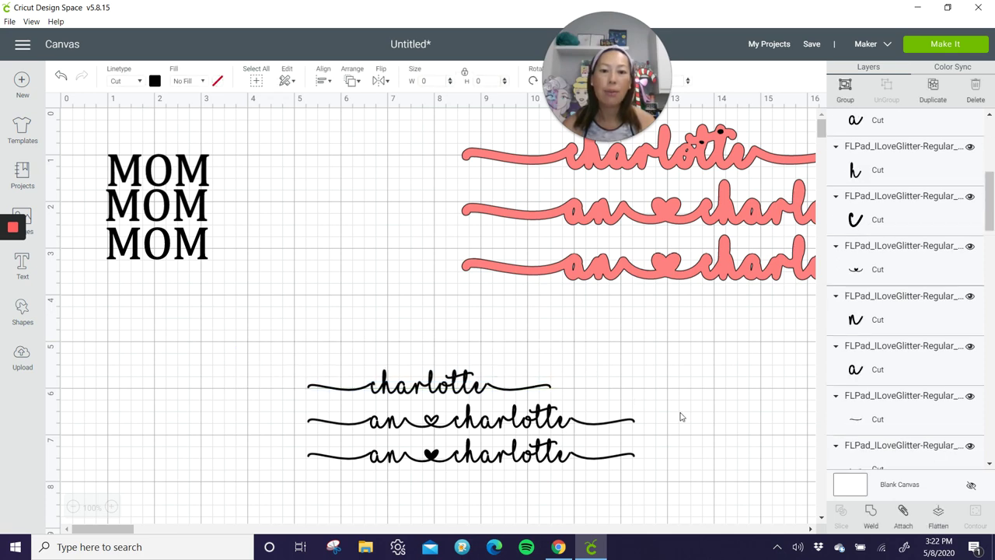
pyautogui.click(871, 513)
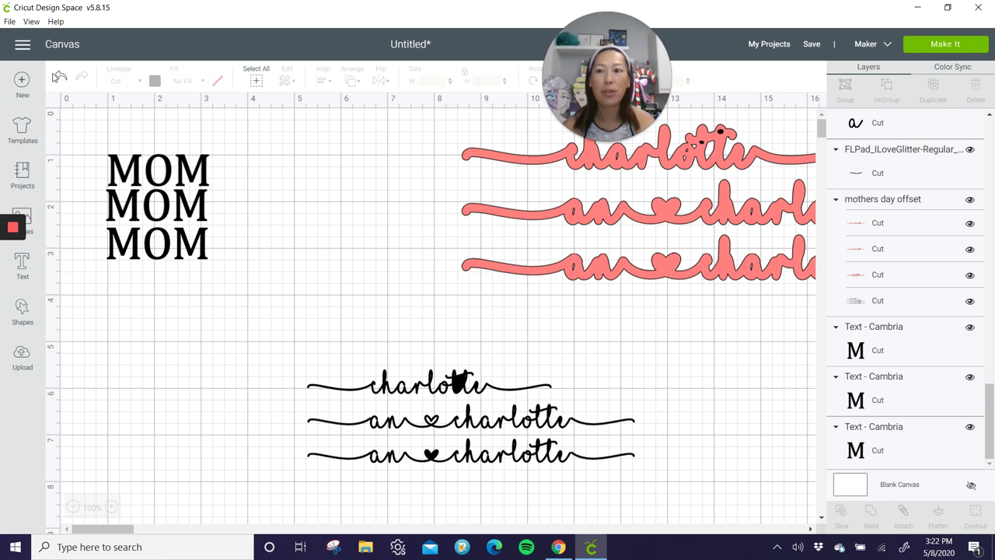
pyautogui.click(60, 78)
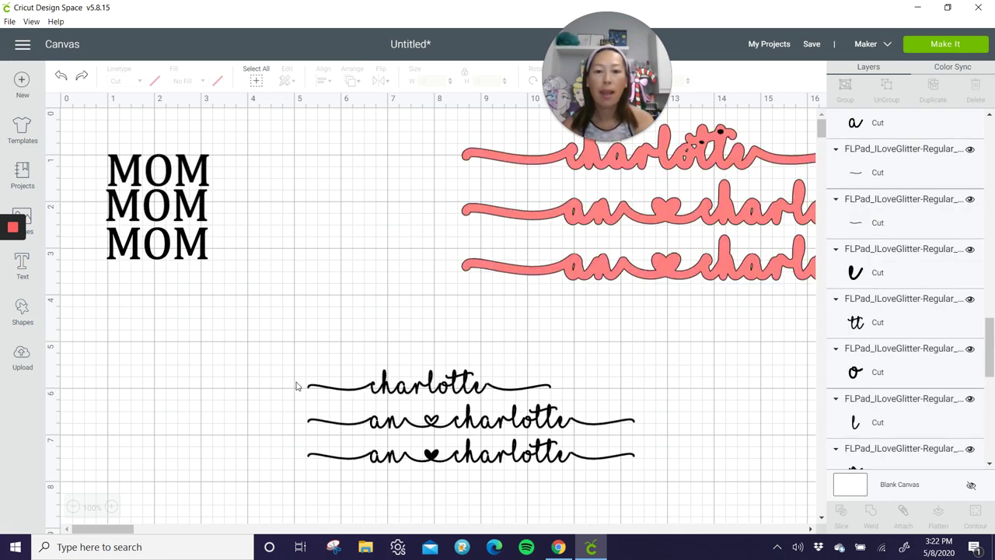
# Move the top charlotte line up-left, widen it to 13.984 inches, then undo its weld
pyautogui.moveTo(241, 365); pyautogui.dragTo(817, 464)
pyautogui.moveTo(589, 399); pyautogui.dragTo(538, 349)
pyautogui.moveTo(644, 357); pyautogui.dragTo(802, 373)
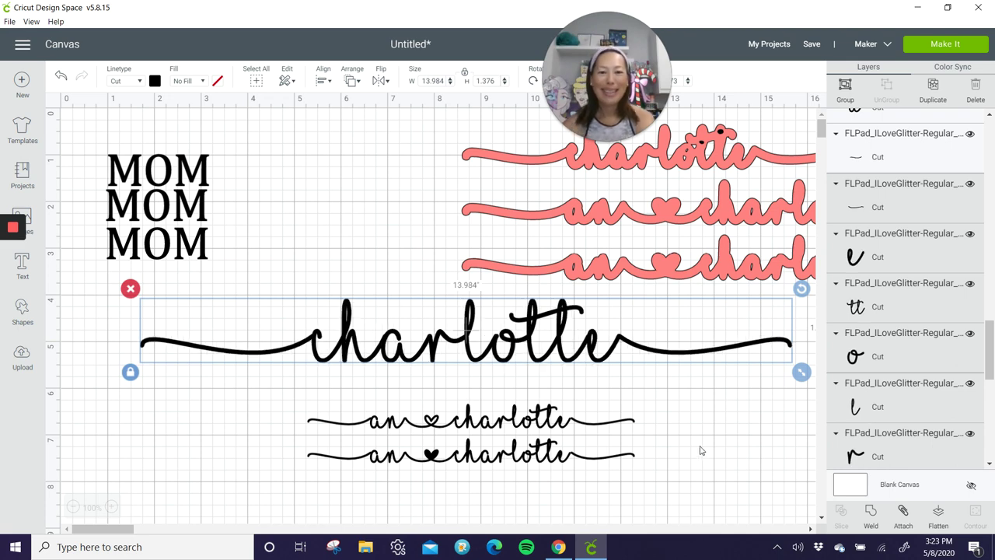
pyautogui.click(871, 513)
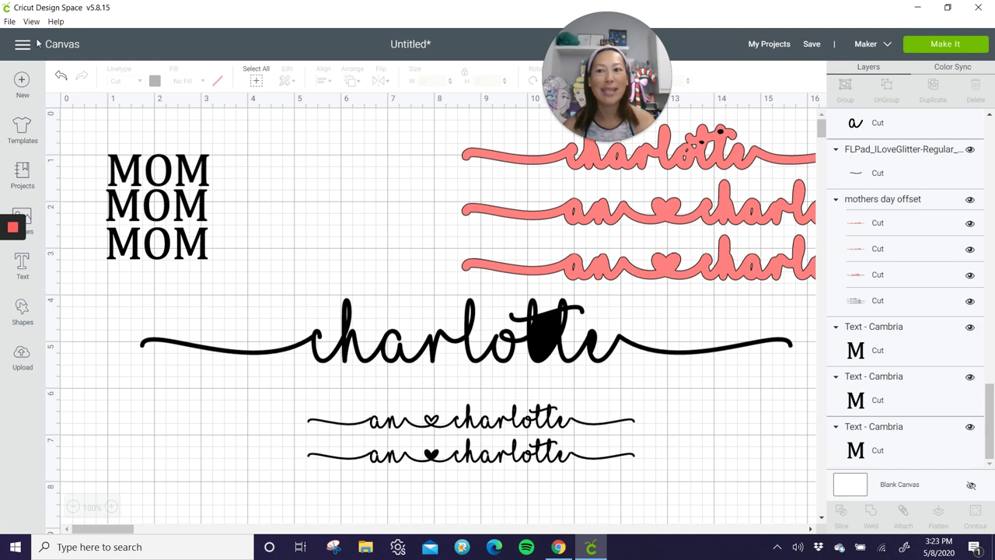
pyautogui.click(60, 76)
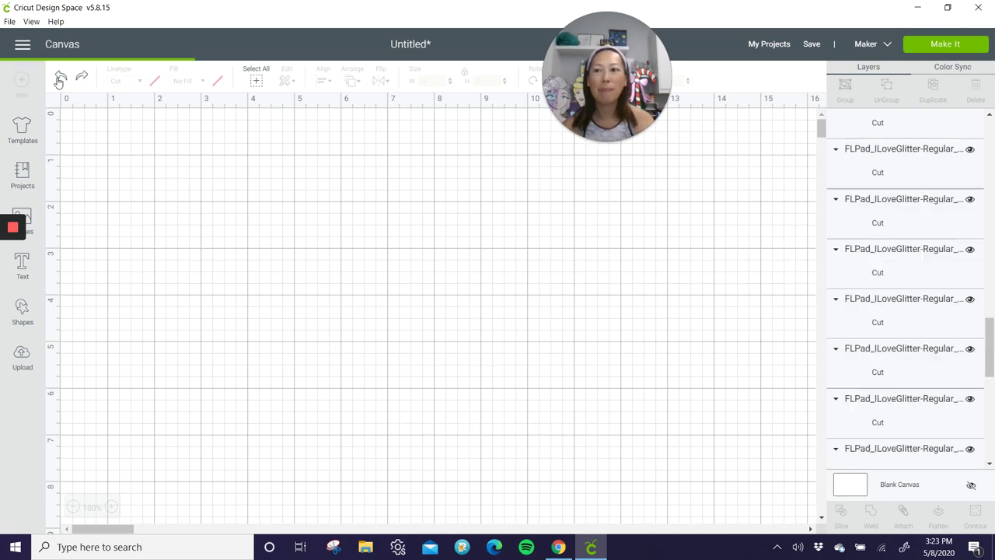
# Zoom out, select every piece of the big charlotte, and weld them together
pyautogui.click(73, 507)
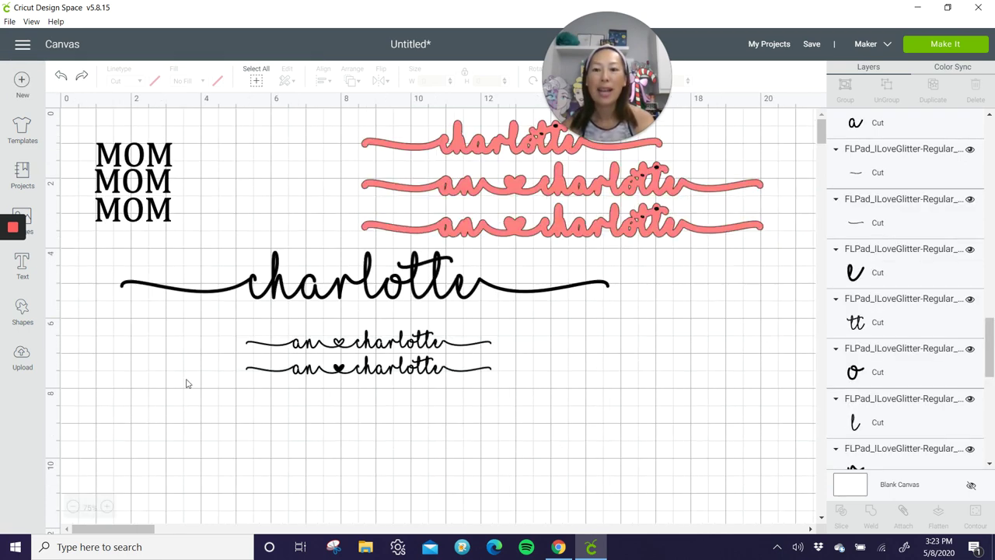
pyautogui.click(73, 507)
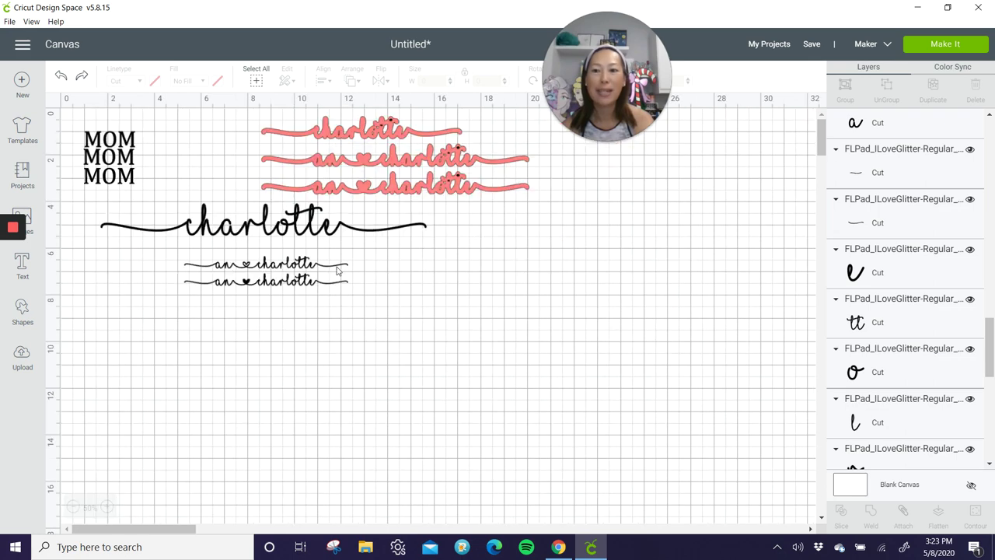
pyautogui.click(314, 225)
pyautogui.moveTo(80, 219); pyautogui.dragTo(969, 336)
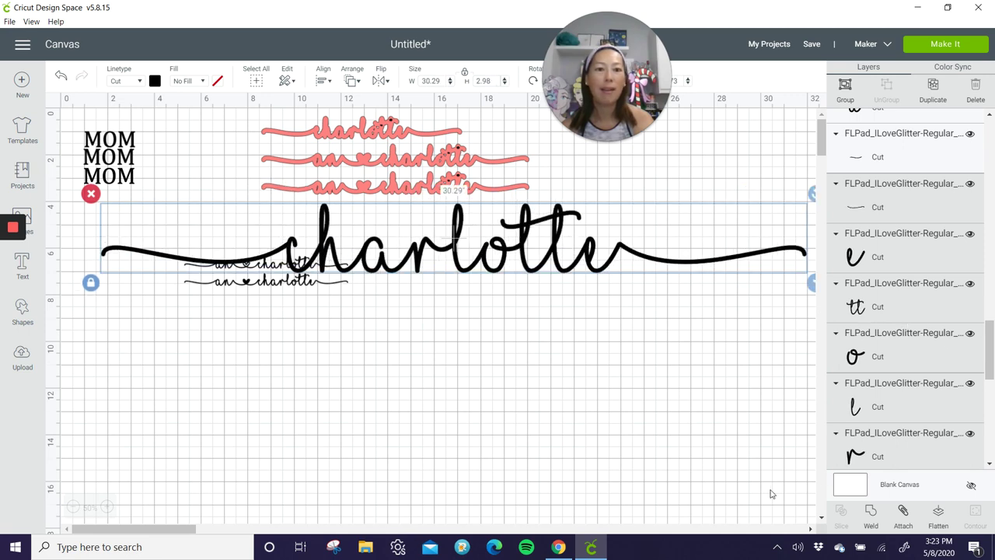
pyautogui.click(871, 513)
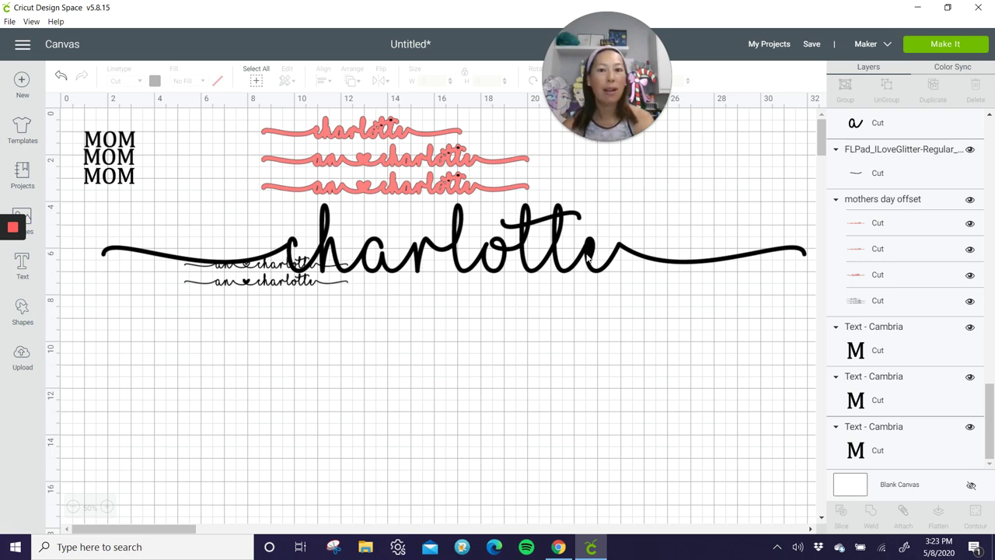
# Undo the weld, select the big charlotte, and set its width to 50 inches
pyautogui.click(61, 78)
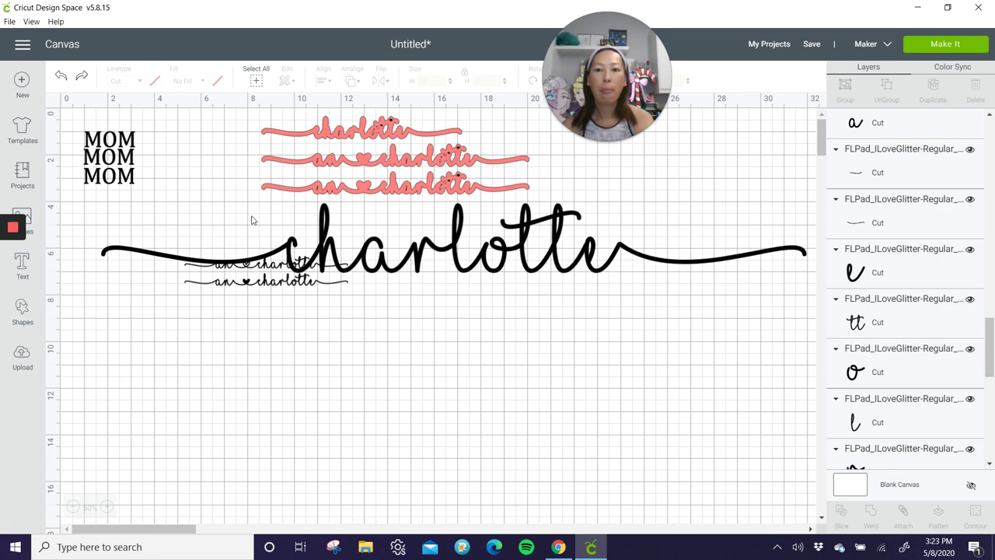
pyautogui.moveTo(246, 215); pyautogui.dragTo(658, 252)
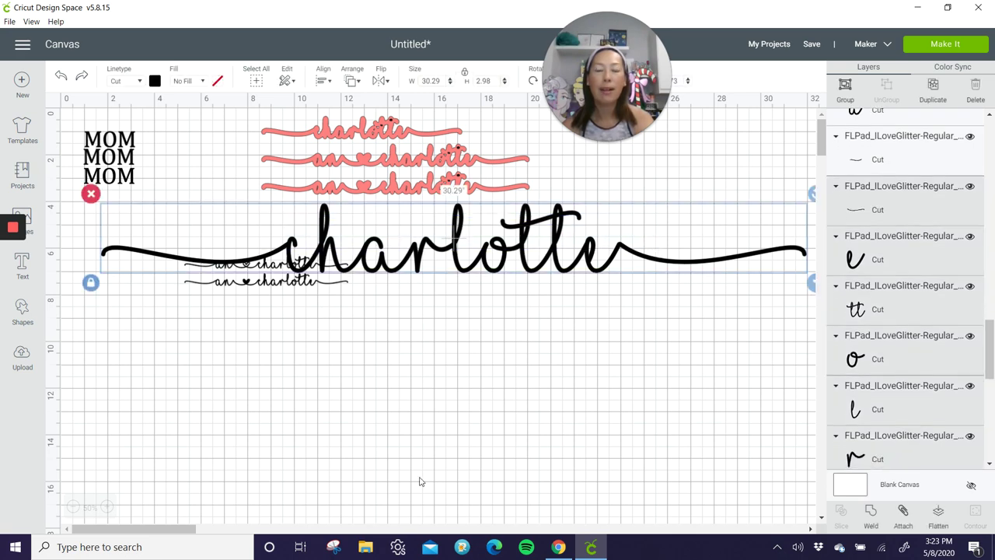
pyautogui.click(437, 80)
pyautogui.write('50')
pyautogui.press('Tab')
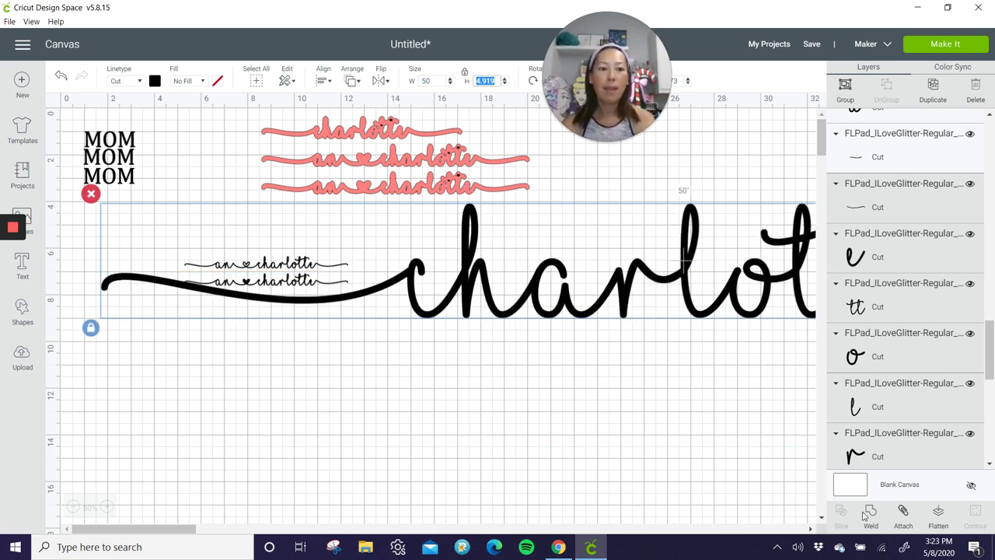
# Weld the 50-inch charlotte into one shape and resize the Weld Result to 10 inches wide
pyautogui.click(436, 508)
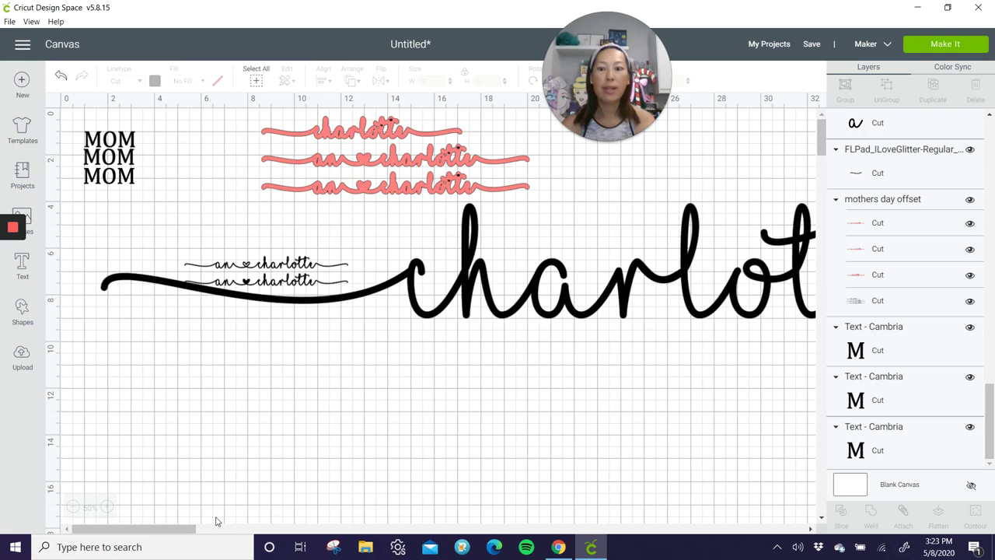
pyautogui.moveTo(190, 529); pyautogui.dragTo(236, 528)
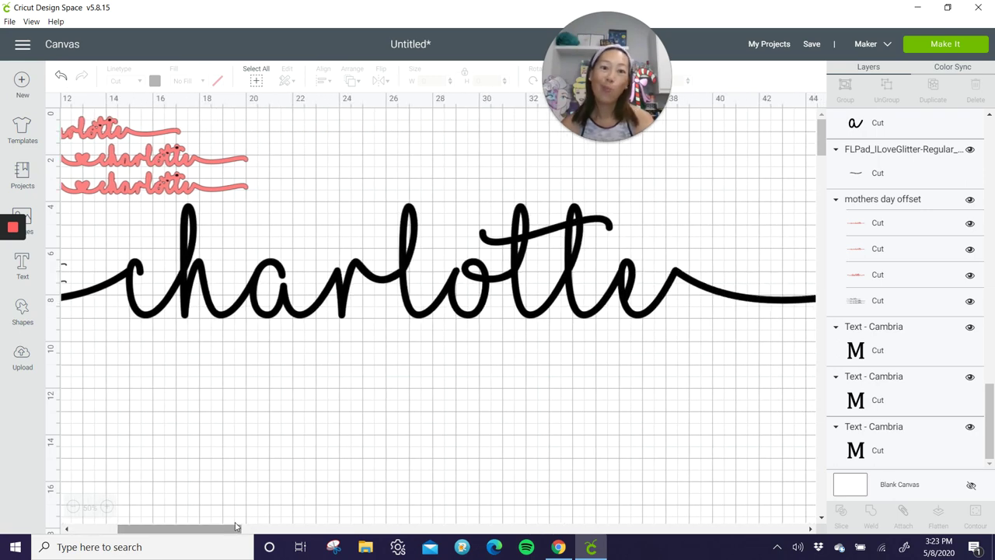
pyautogui.click(502, 320)
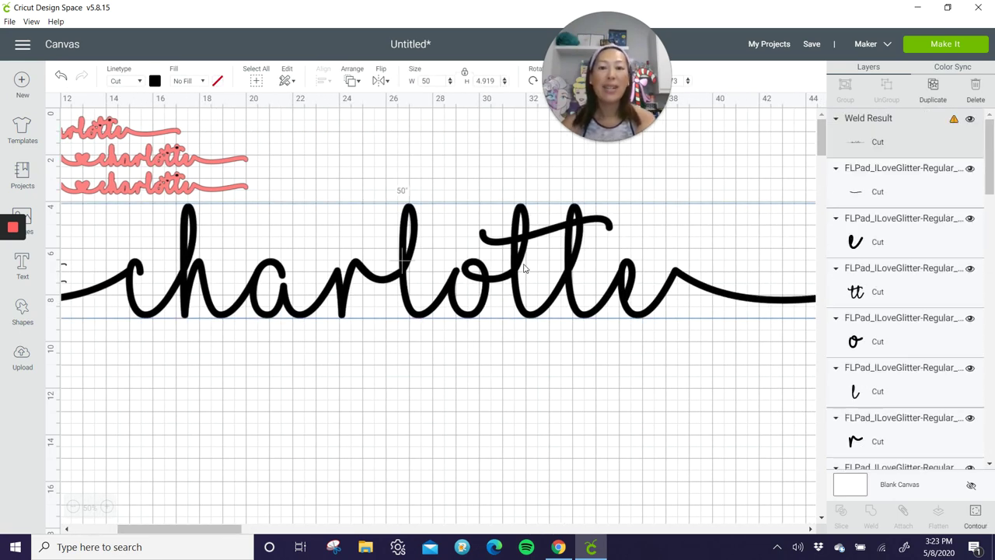
pyautogui.click(426, 81)
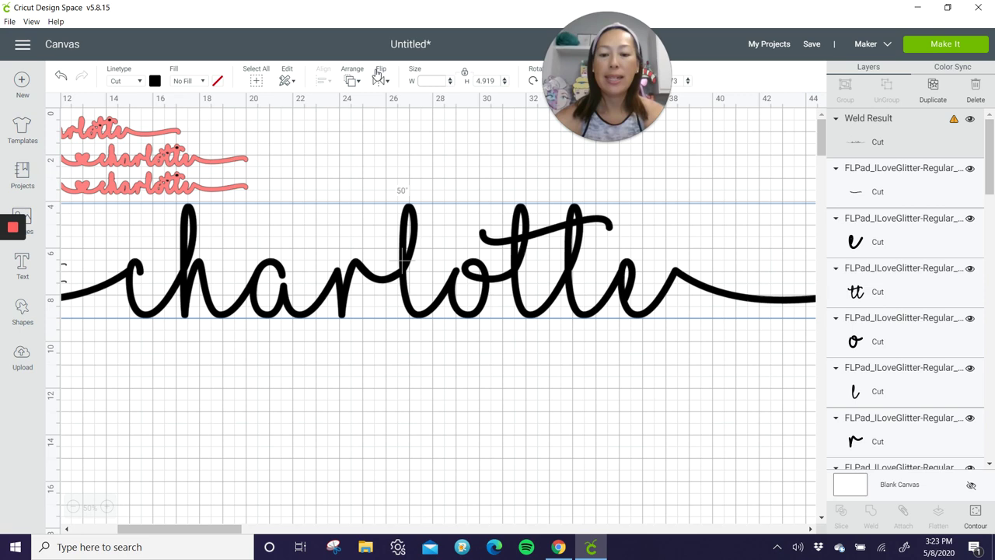
pyautogui.write('10')
pyautogui.press('Tab')
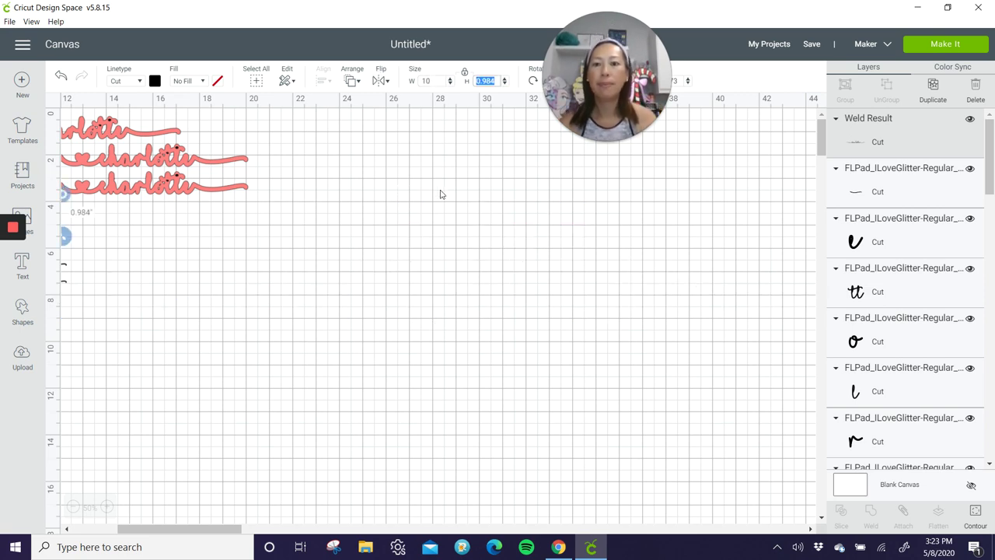
# Move the small charlotte down and position a MOM directly beneath it
pyautogui.moveTo(186, 528); pyautogui.dragTo(142, 528)
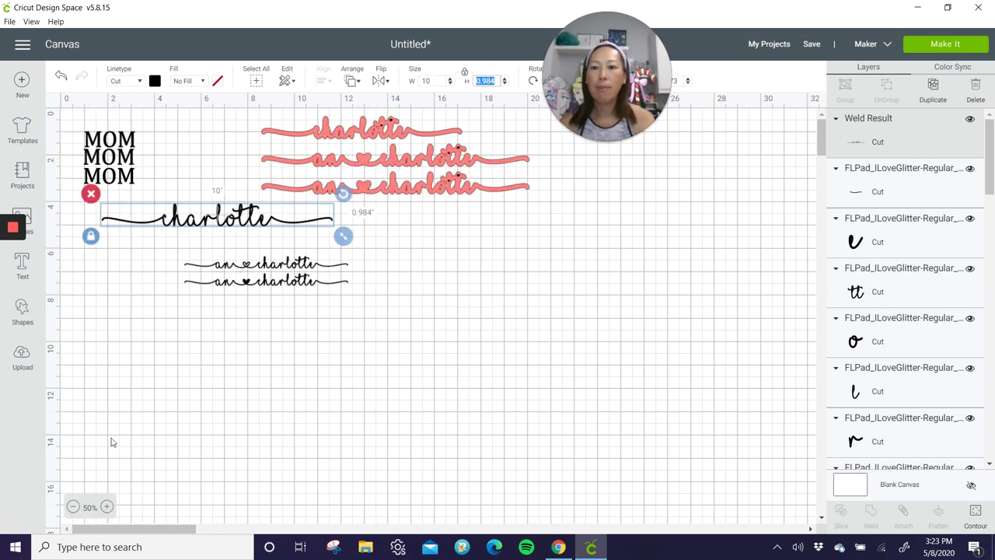
pyautogui.moveTo(220, 220); pyautogui.dragTo(434, 358)
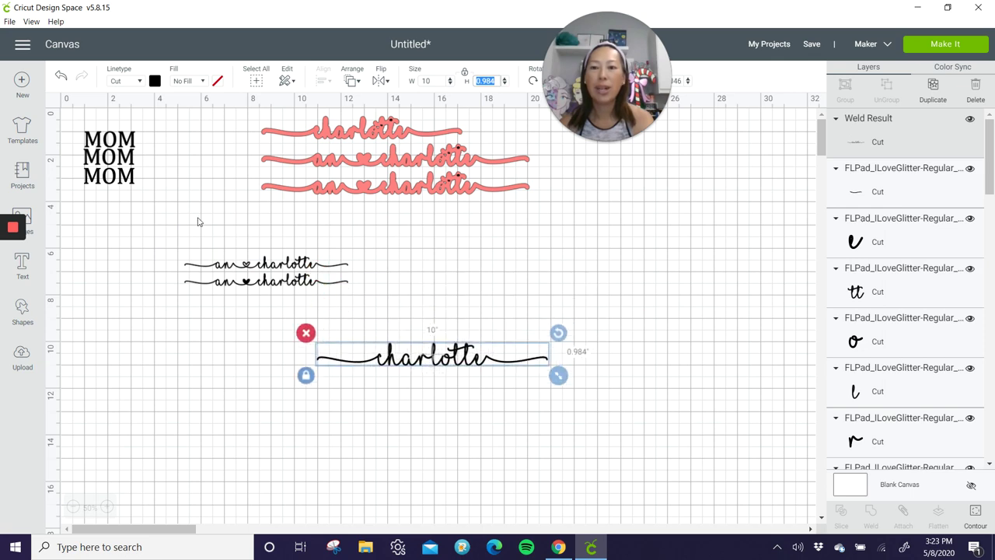
pyautogui.moveTo(125, 177); pyautogui.dragTo(442, 467)
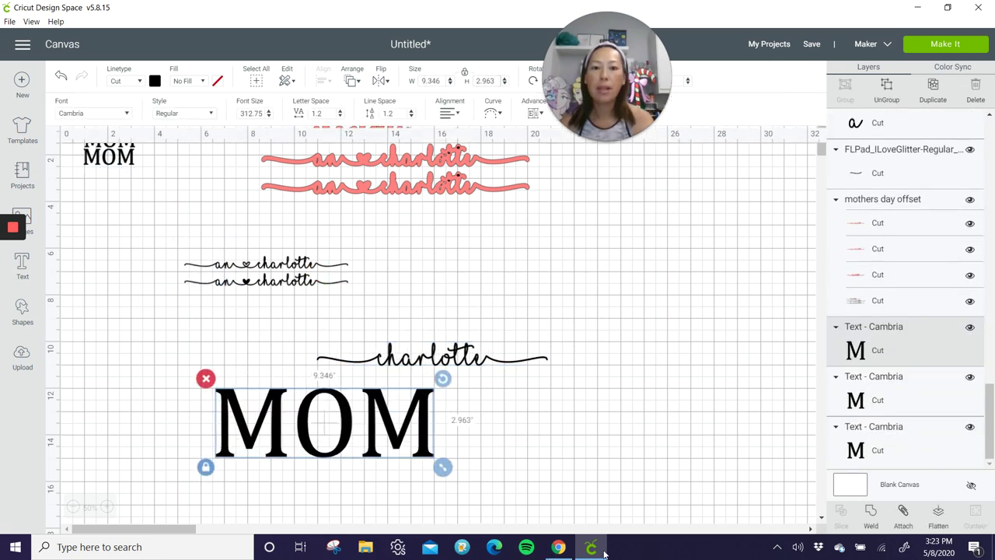
pyautogui.moveTo(381, 416); pyautogui.dragTo(493, 402)
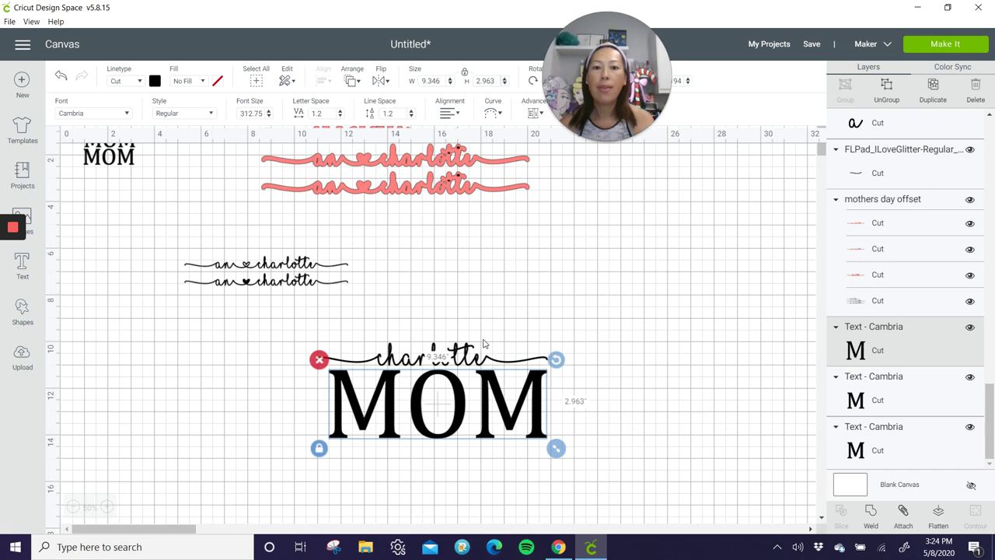
# Color the welded charlotte light blue
pyautogui.click(472, 350)
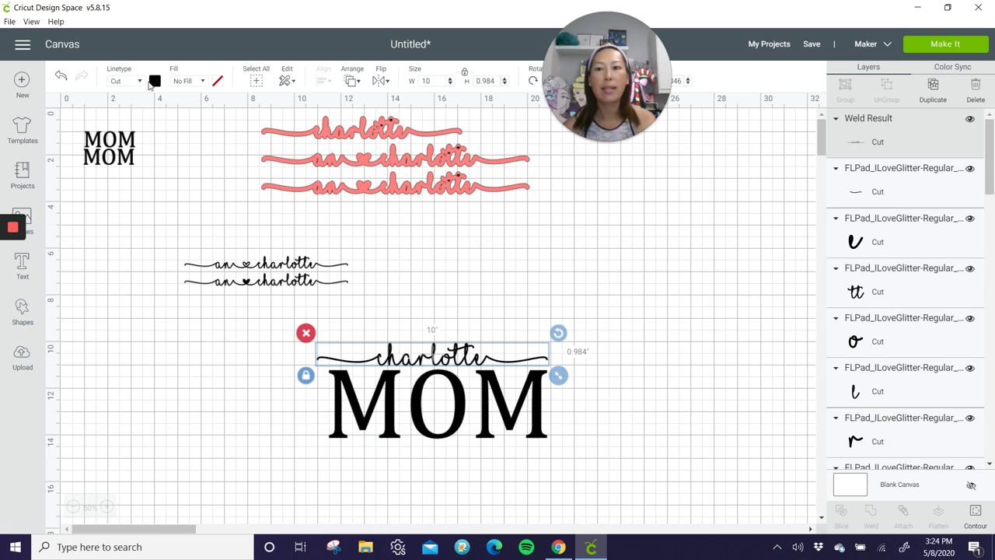
pyautogui.click(155, 81)
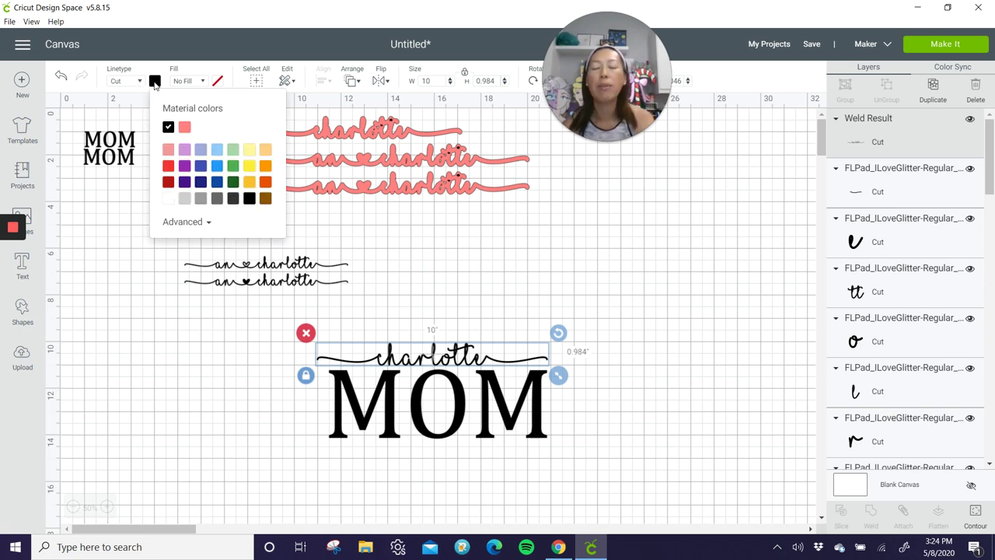
pyautogui.click(219, 150)
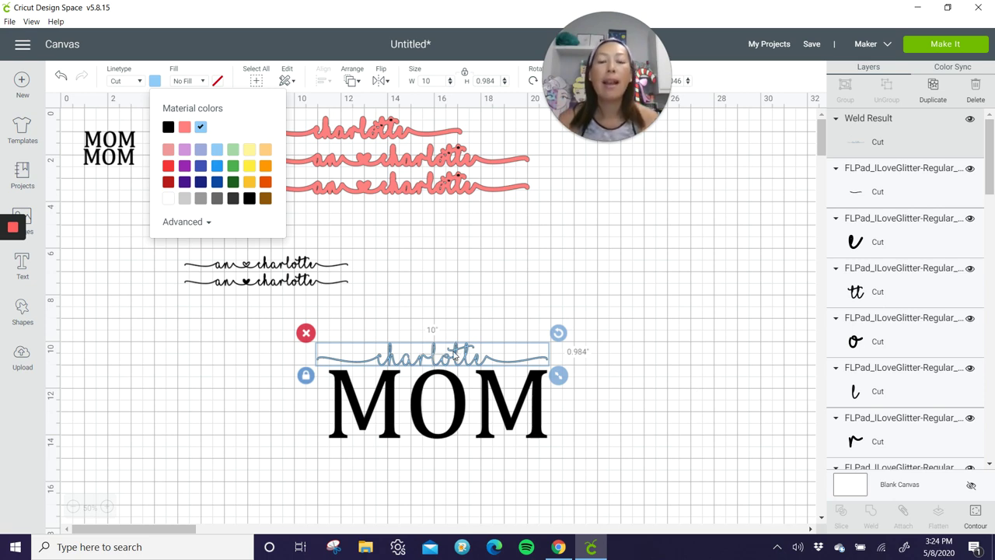
# Move the blue charlotte onto MOM and center the two horizontally
pyautogui.moveTo(454, 357); pyautogui.dragTo(453, 411)
pyautogui.click(224, 376)
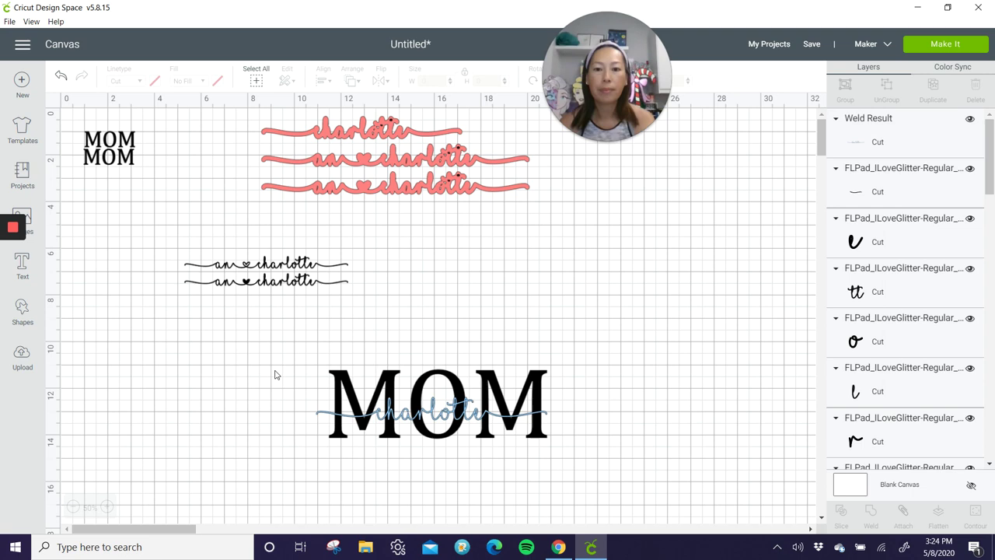
pyautogui.moveTo(276, 370); pyautogui.dragTo(646, 453)
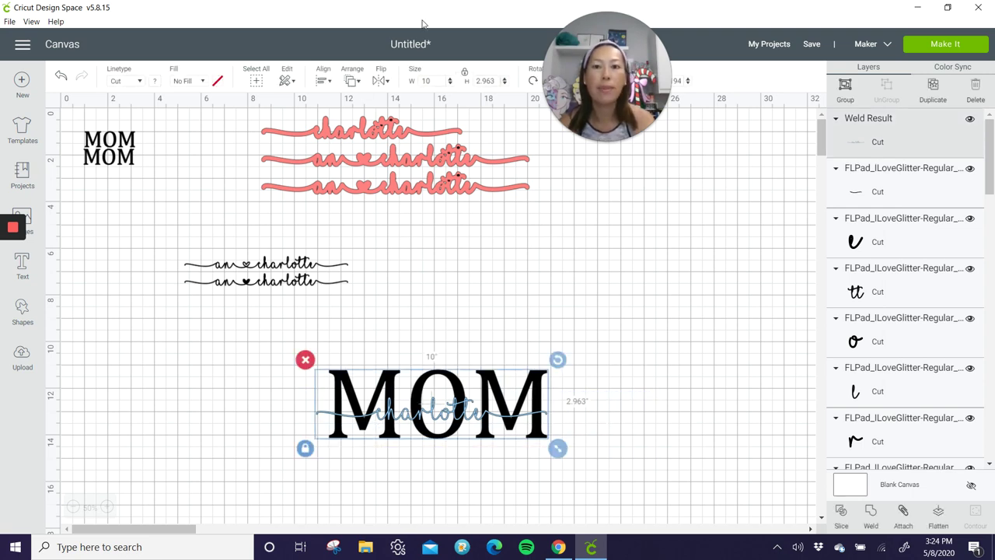
pyautogui.click(325, 81)
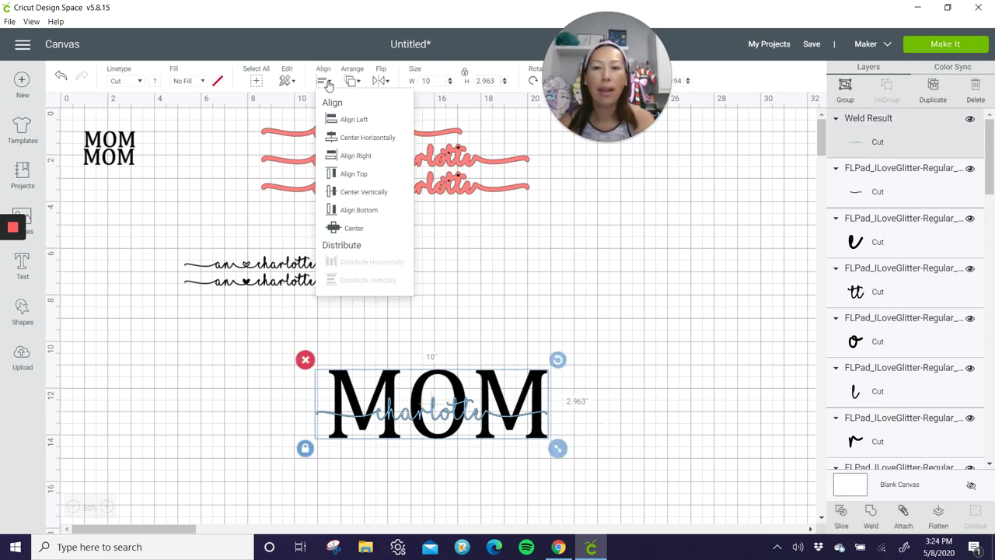
pyautogui.click(340, 142)
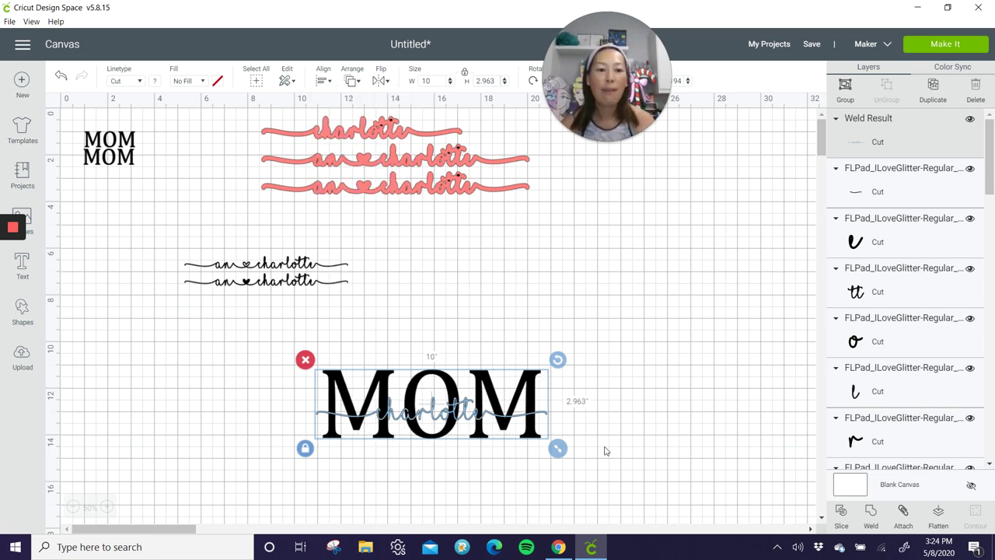
# Undo a trial slice, then duplicate the blue charlotte and move the copy above MOM
pyautogui.click(843, 517)
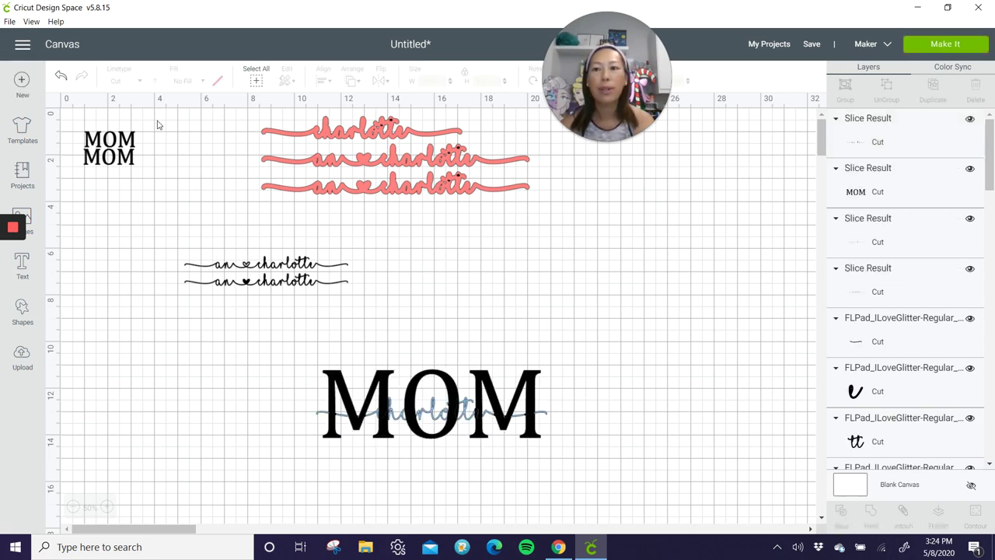
pyautogui.click(60, 76)
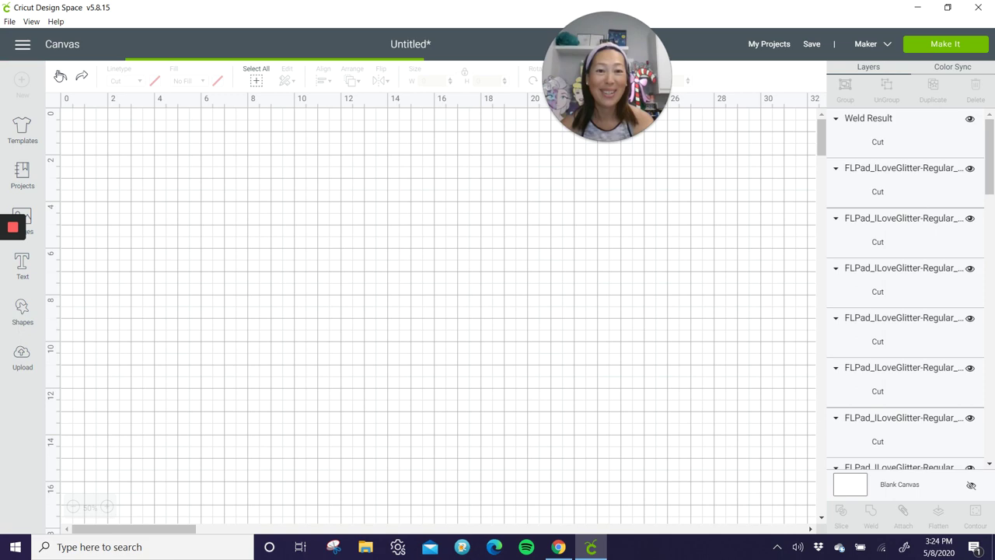
pyautogui.click(446, 410)
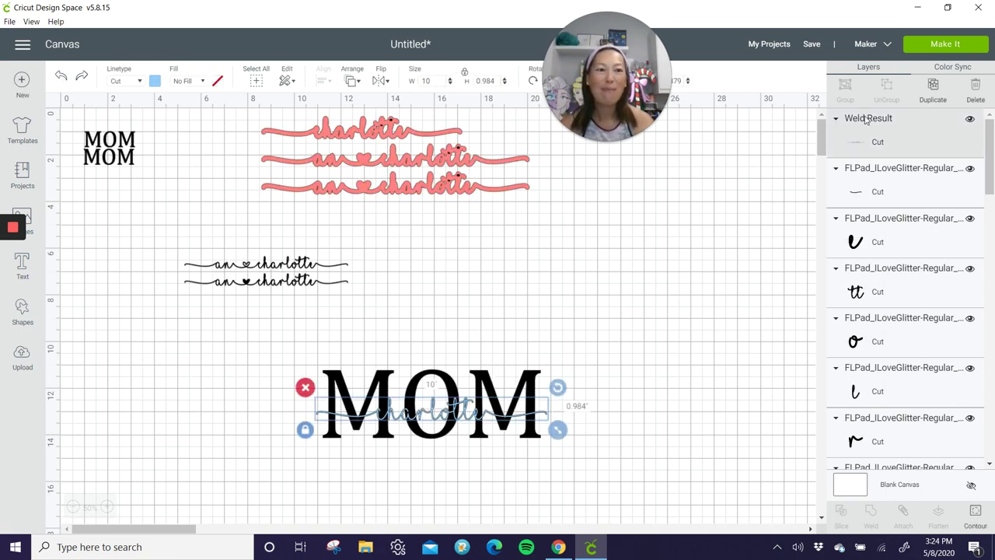
pyautogui.click(933, 87)
pyautogui.moveTo(462, 424); pyautogui.dragTo(530, 323)
# Slice the overlapping charlotte out of MOM and set the sliced fragments aside below
pyautogui.click(250, 386)
pyautogui.moveTo(249, 386); pyautogui.dragTo(551, 482)
pyautogui.click(841, 509)
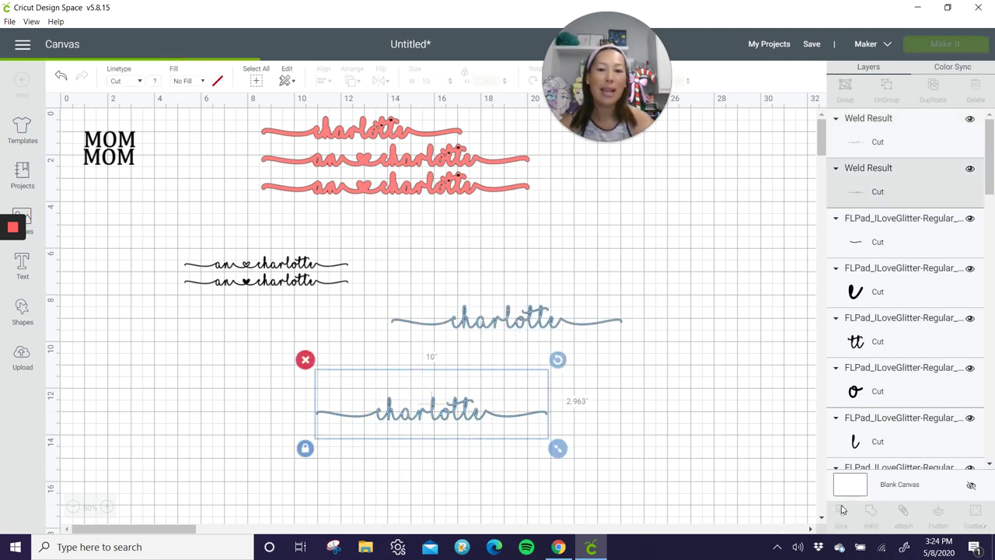
pyautogui.moveTo(432, 445); pyautogui.dragTo(436, 507)
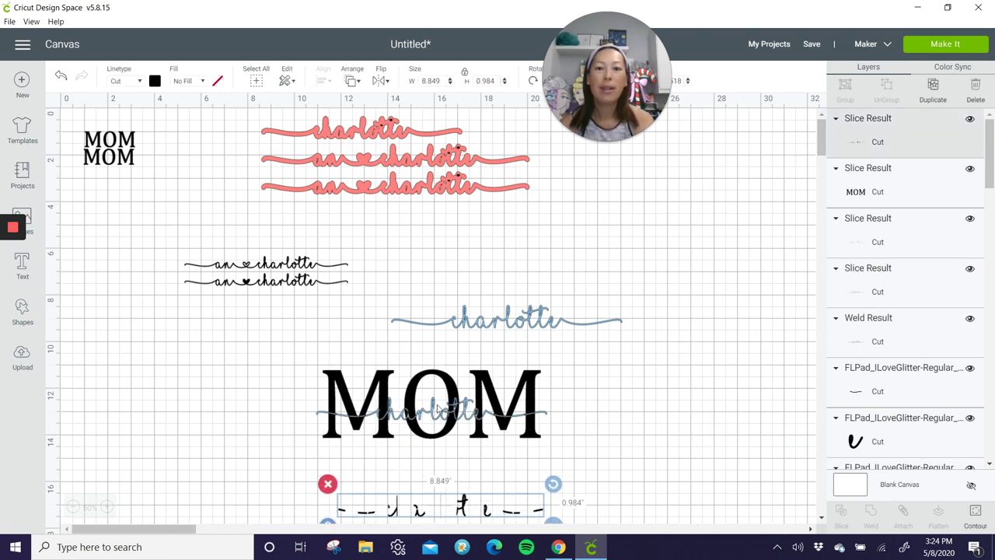
pyautogui.moveTo(479, 409); pyautogui.dragTo(550, 257)
# Place the blue charlotte copy into the sliced MOM and nudge MOM to line up
pyautogui.moveTo(531, 323); pyautogui.dragTo(577, 257)
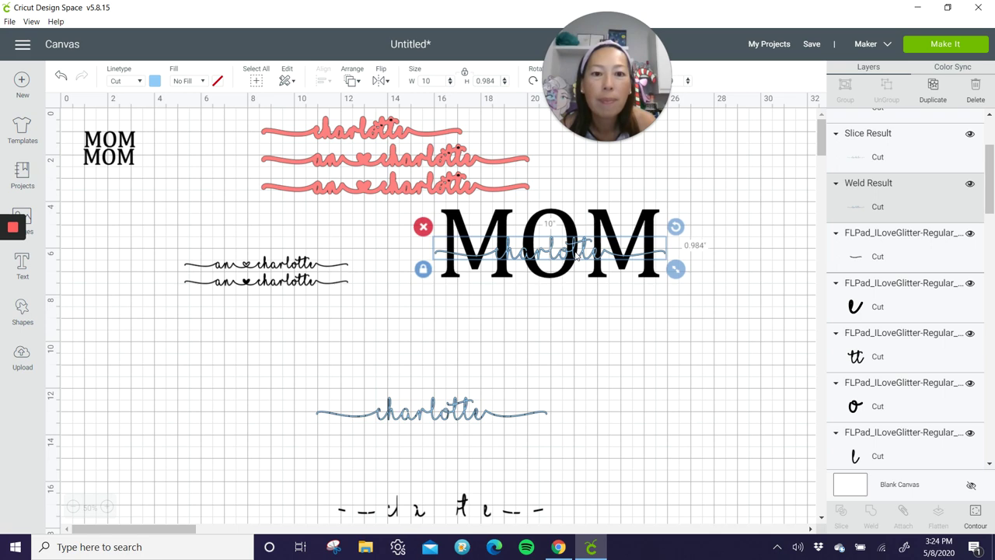
pyautogui.click(595, 389)
pyautogui.click(565, 261)
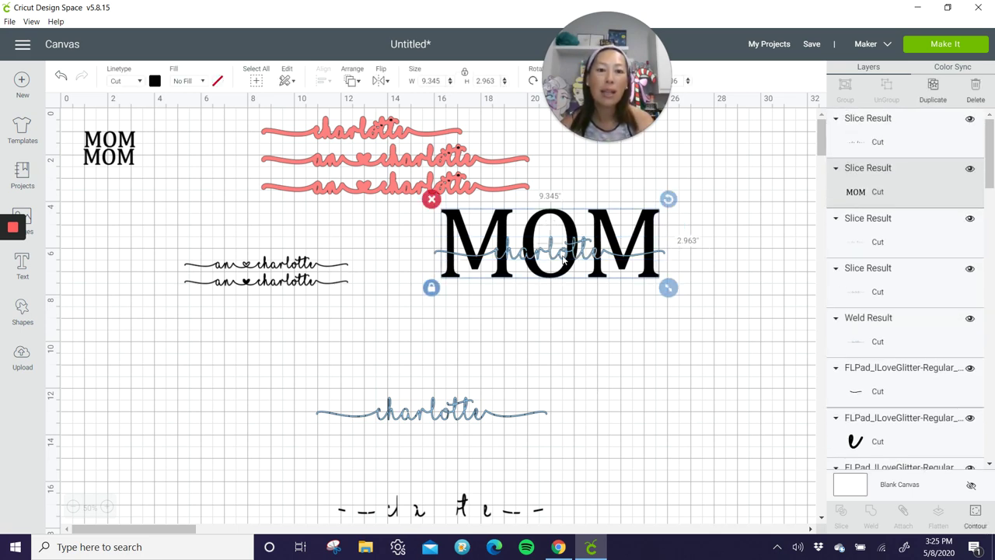
pyautogui.moveTo(566, 261); pyautogui.dragTo(562, 261)
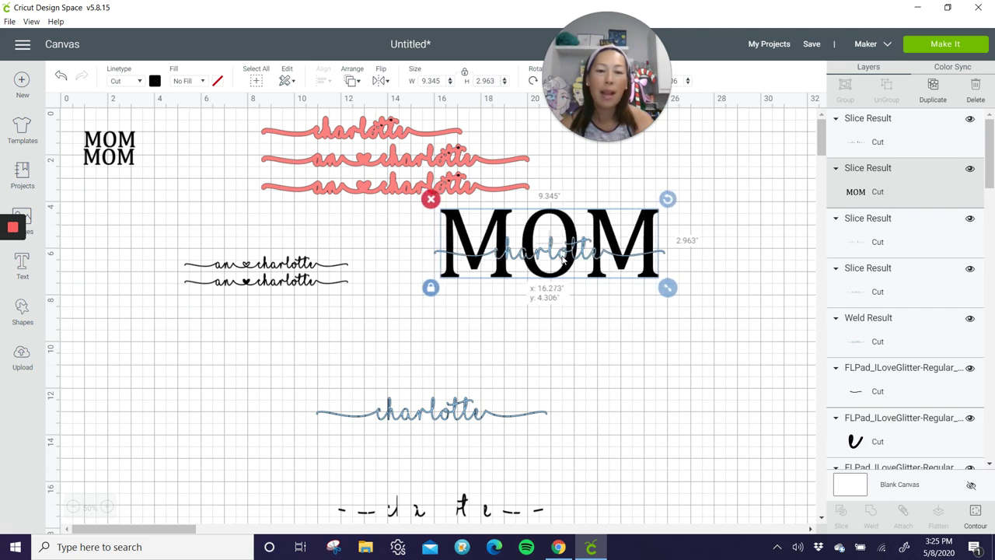
# Select MOM with its blue charlotte and enlarge them together
pyautogui.click(622, 334)
pyautogui.moveTo(700, 325); pyautogui.dragTo(409, 229)
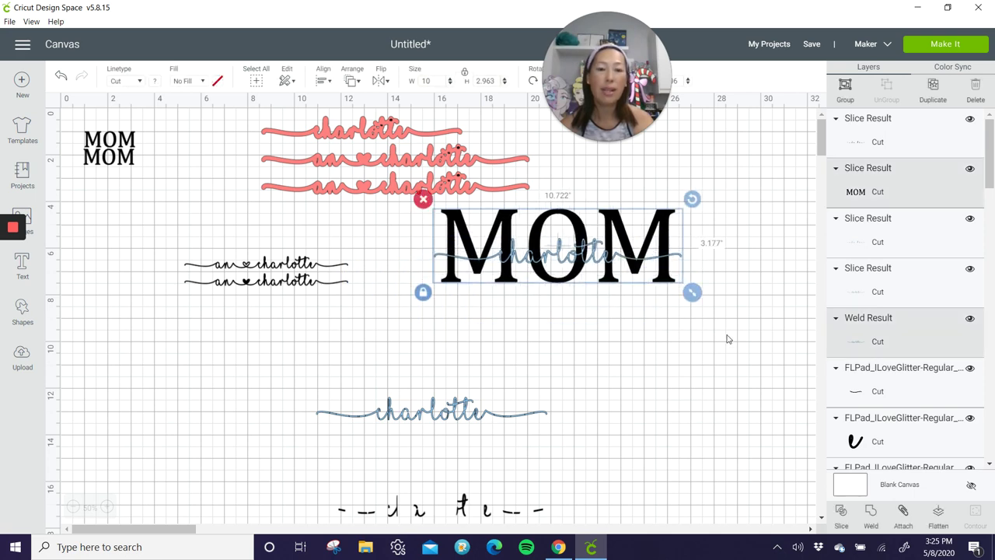
pyautogui.moveTo(728, 339); pyautogui.dragTo(800, 331)
pyautogui.click(686, 368)
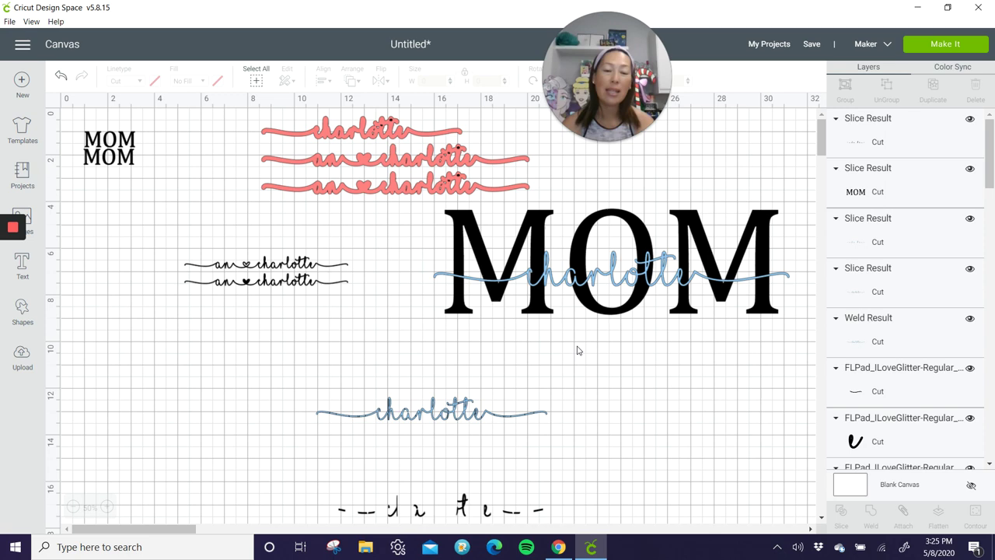
# Box-select the leftover charlotte and letter fragments below the MOM design and delete them
pyautogui.scroll(-3, 314, 370)
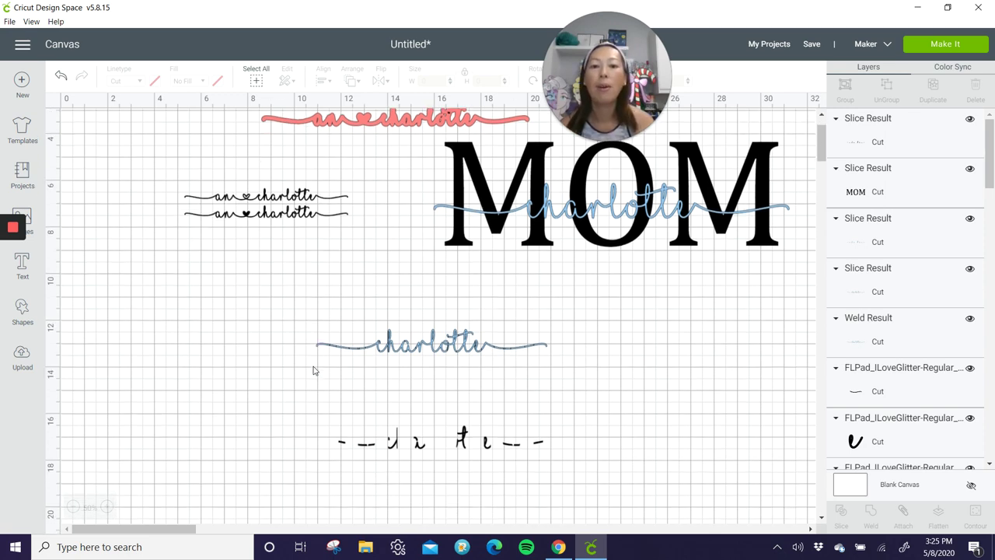
pyautogui.moveTo(284, 253); pyautogui.dragTo(679, 434)
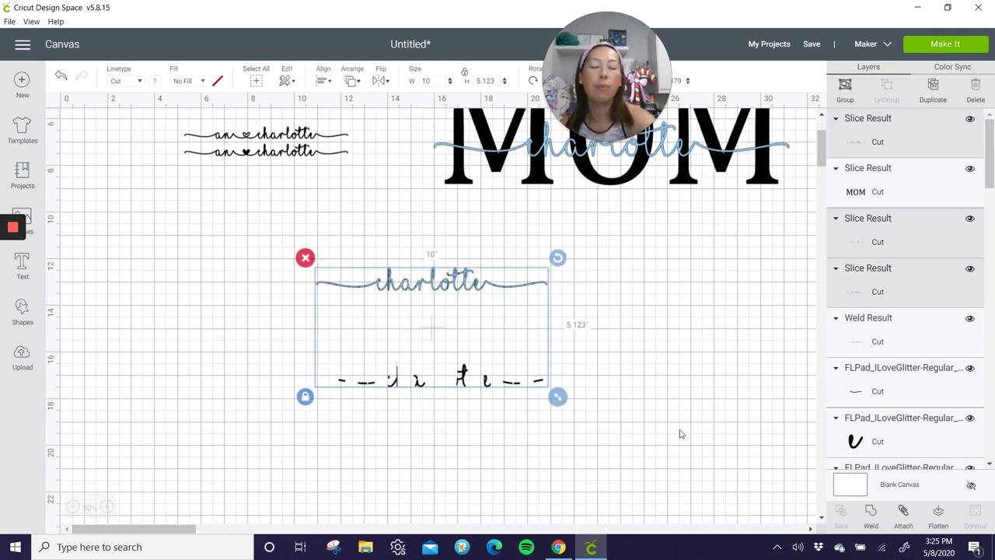
pyautogui.press('Delete')
# Duplicate the blue charlotte from the first design and move the copy below it
pyautogui.scroll(3, 377, 295)
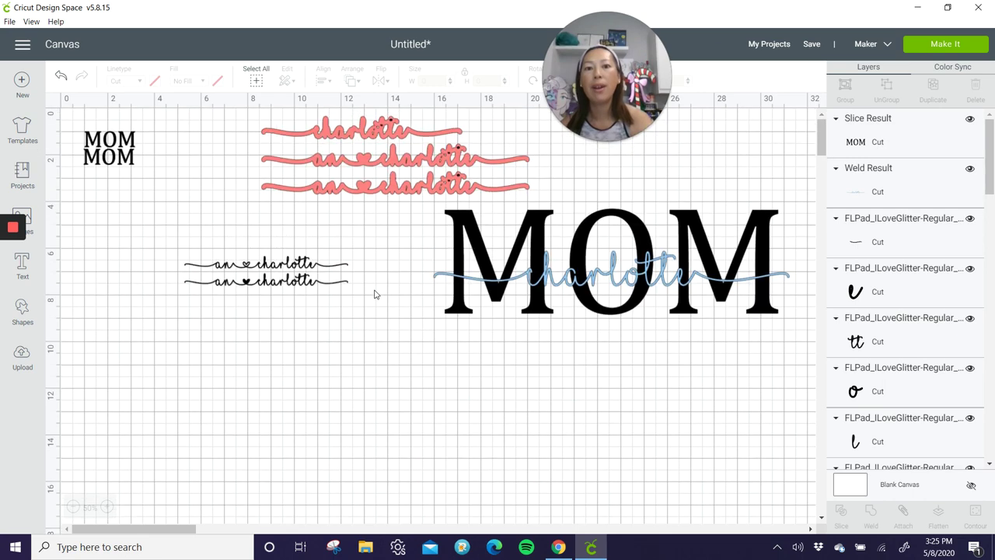
pyautogui.click(665, 283)
pyautogui.click(654, 388)
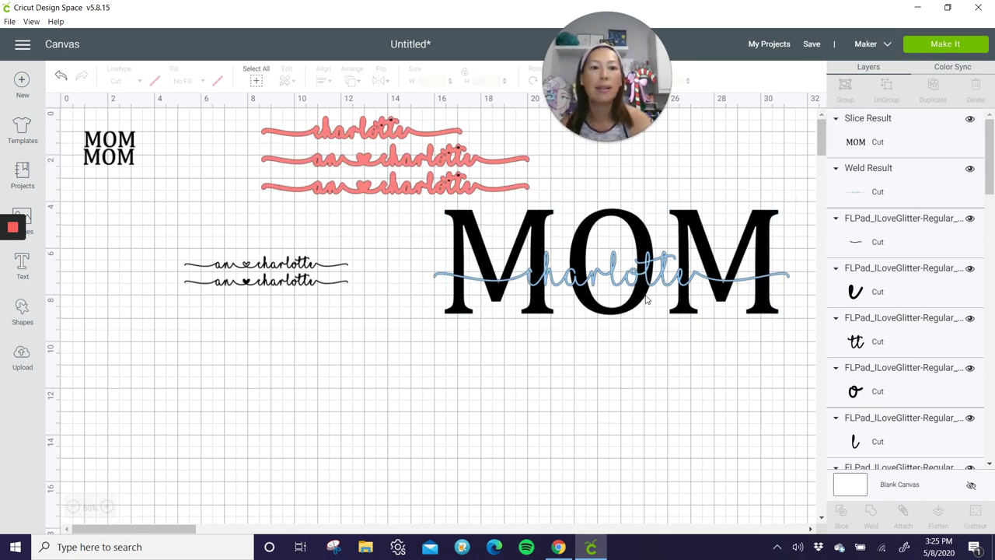
pyautogui.click(648, 288)
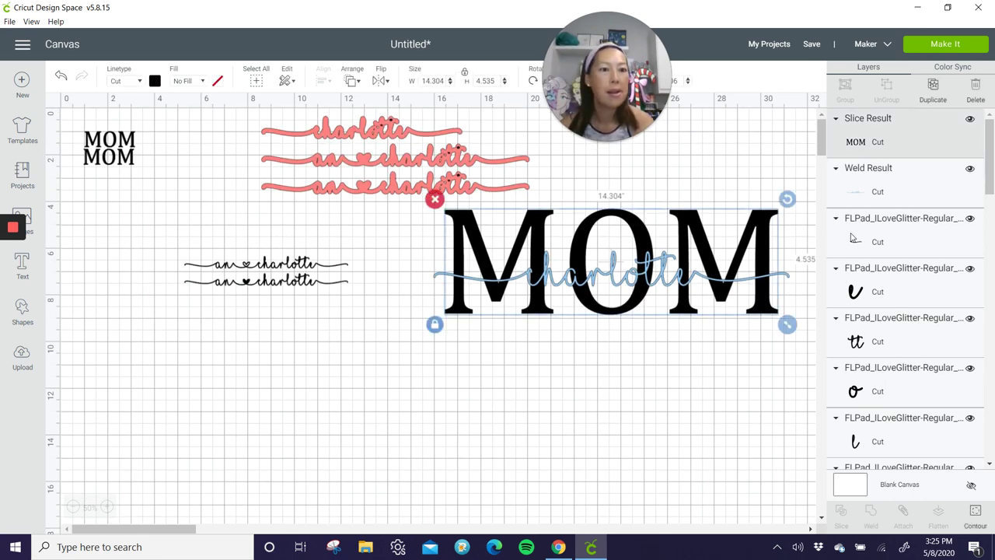
pyautogui.click(863, 201)
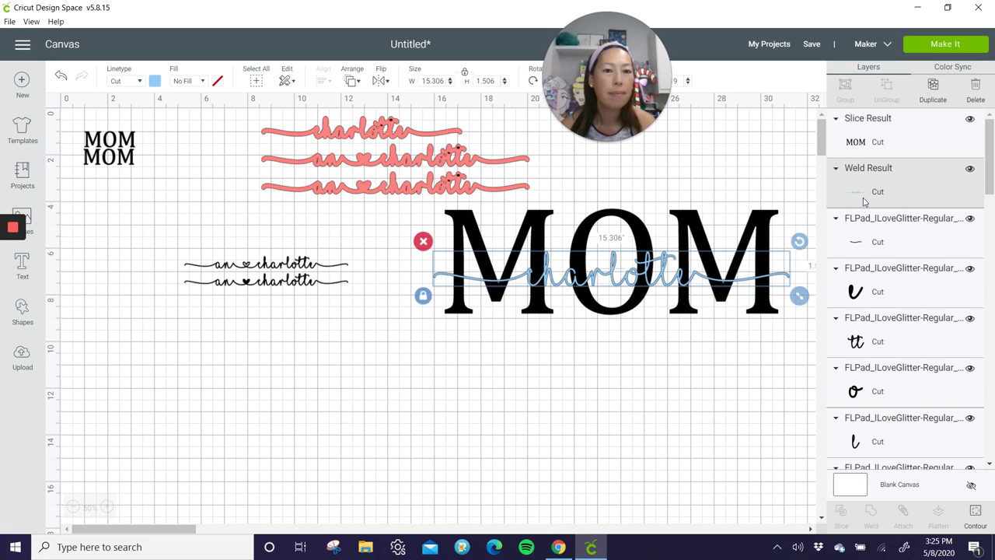
pyautogui.click(933, 86)
pyautogui.moveTo(617, 288); pyautogui.dragTo(567, 400)
# Enlarge the small MOM text to about 14.4 inches under the copy and center the charlotte across it
pyautogui.click(120, 164)
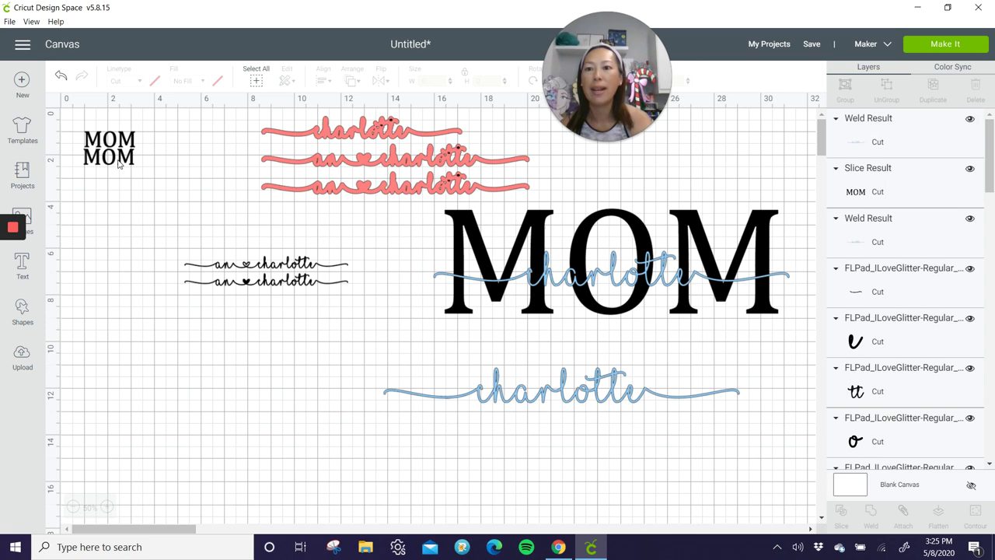
pyautogui.moveTo(120, 165); pyautogui.dragTo(418, 464)
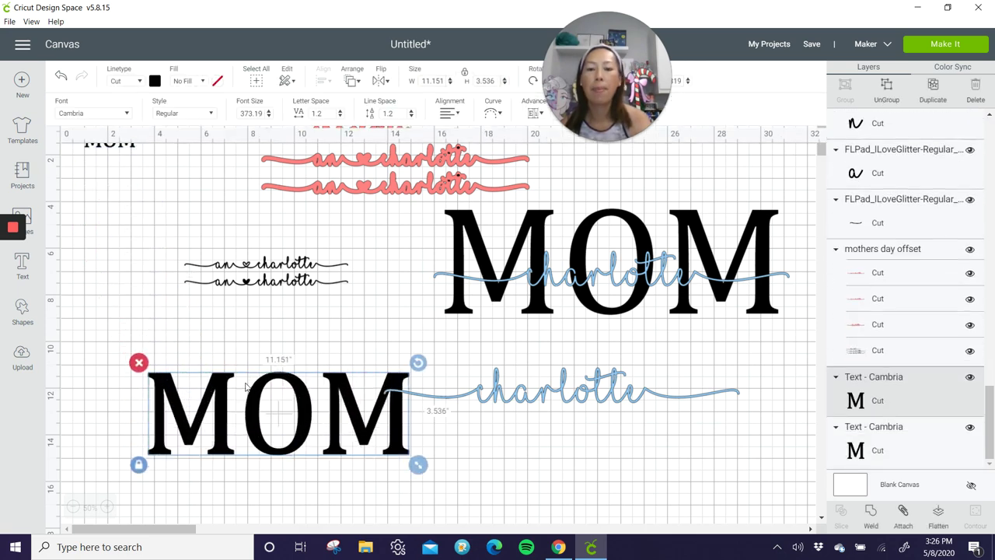
pyautogui.moveTo(282, 426); pyautogui.dragTo(293, 438)
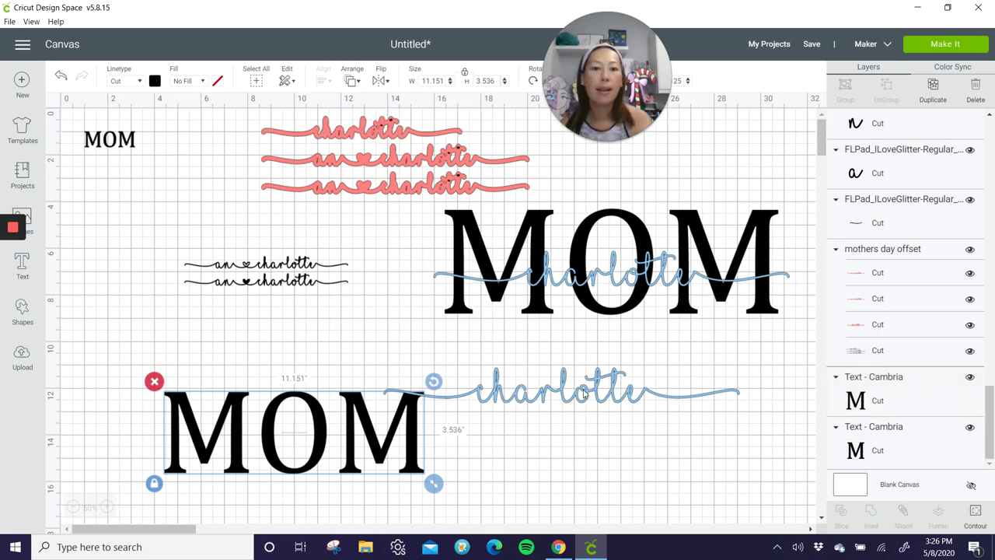
pyautogui.click(583, 395)
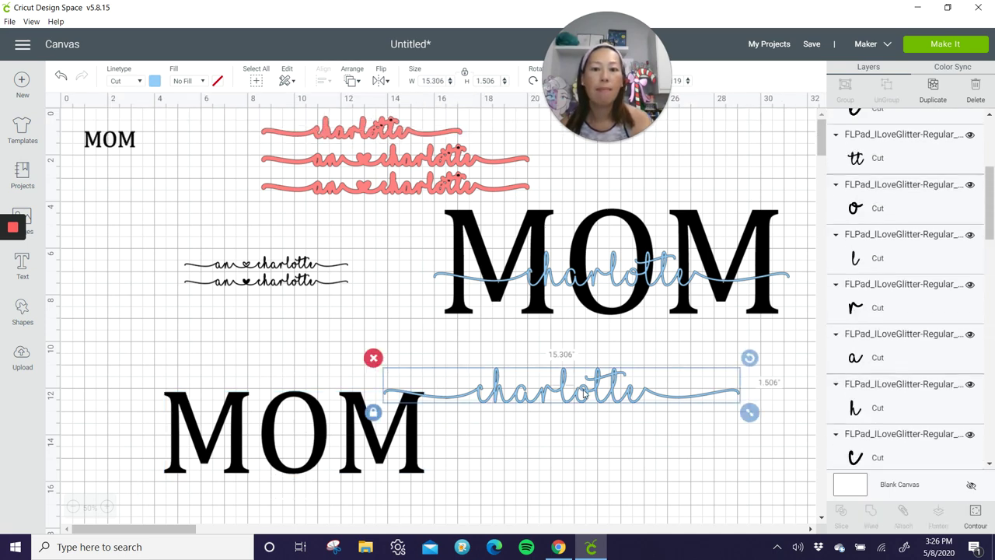
pyautogui.click(415, 467)
pyautogui.moveTo(436, 484); pyautogui.dragTo(548, 537)
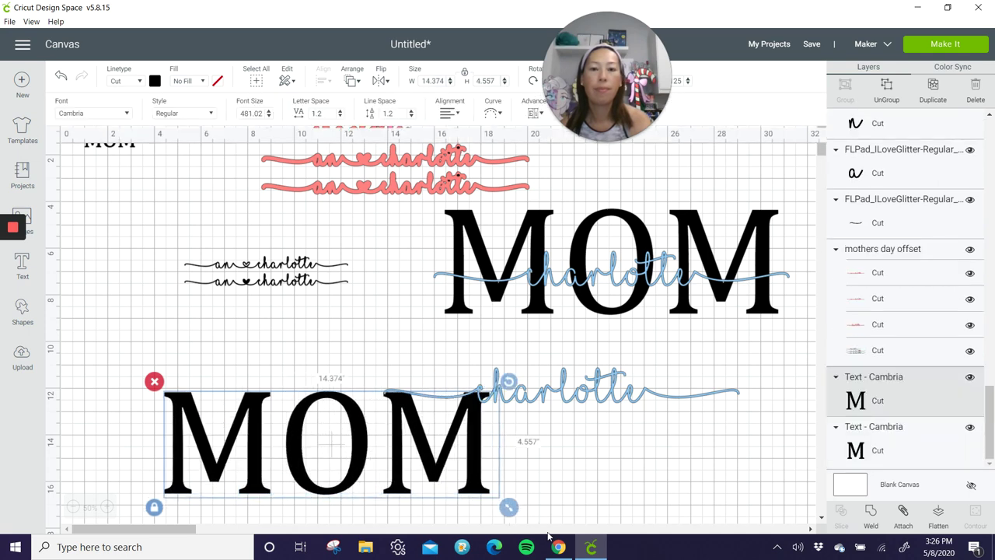
pyautogui.moveTo(488, 451); pyautogui.dragTo(780, 387)
pyautogui.click(538, 395)
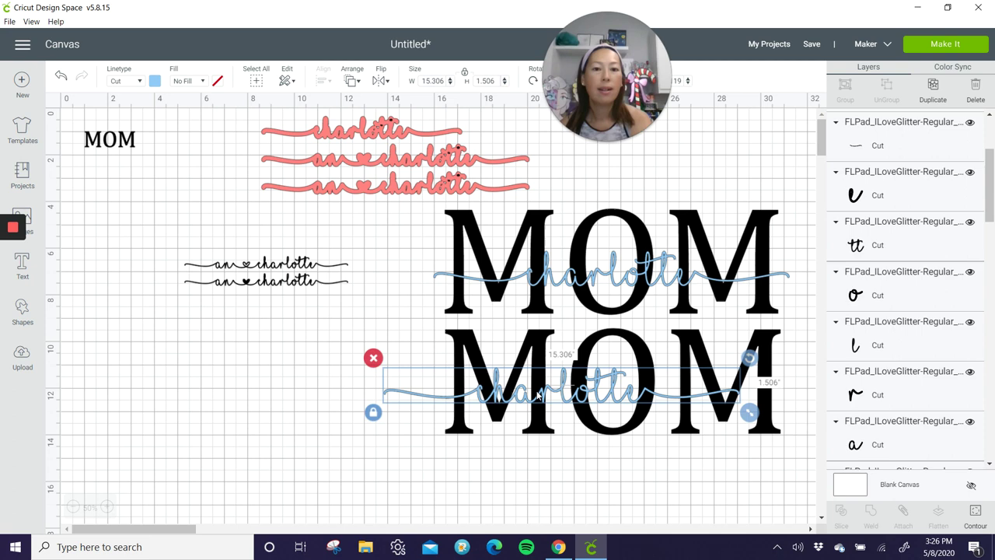
pyautogui.moveTo(538, 395); pyautogui.dragTo(585, 386)
# Duplicate the small MOM text and lower charlotte, parking two charlotte copies at the top left
pyautogui.click(525, 486)
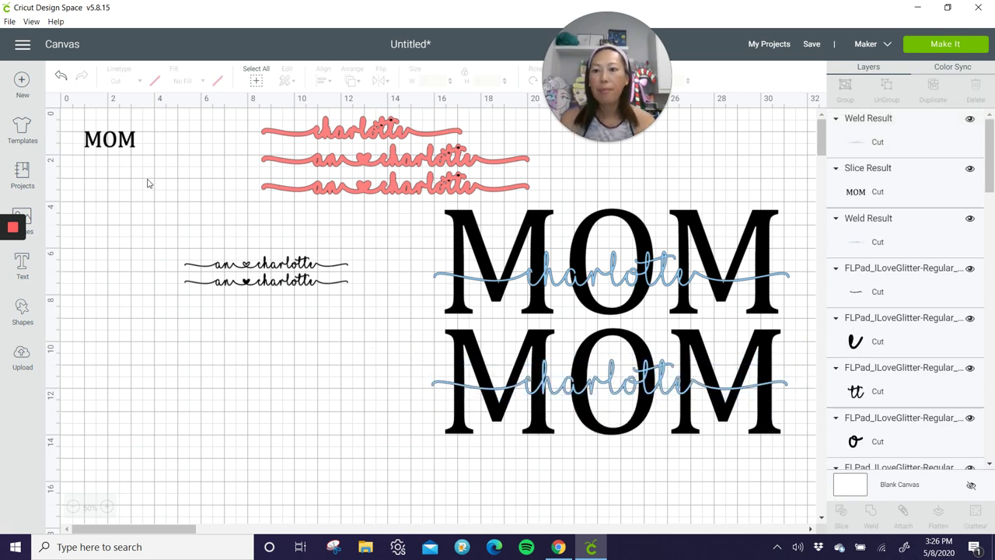
pyautogui.click(104, 138)
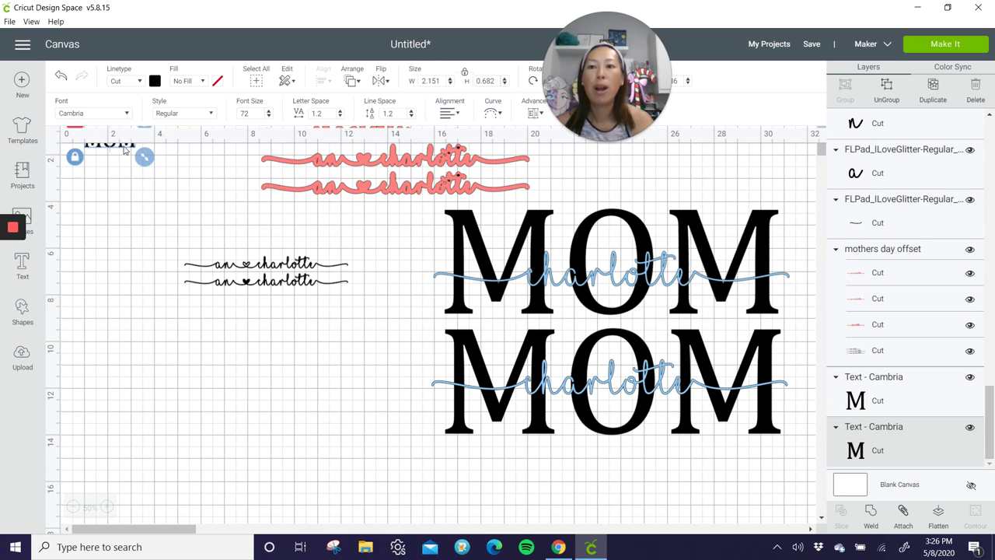
pyautogui.click(939, 95)
pyautogui.click(644, 392)
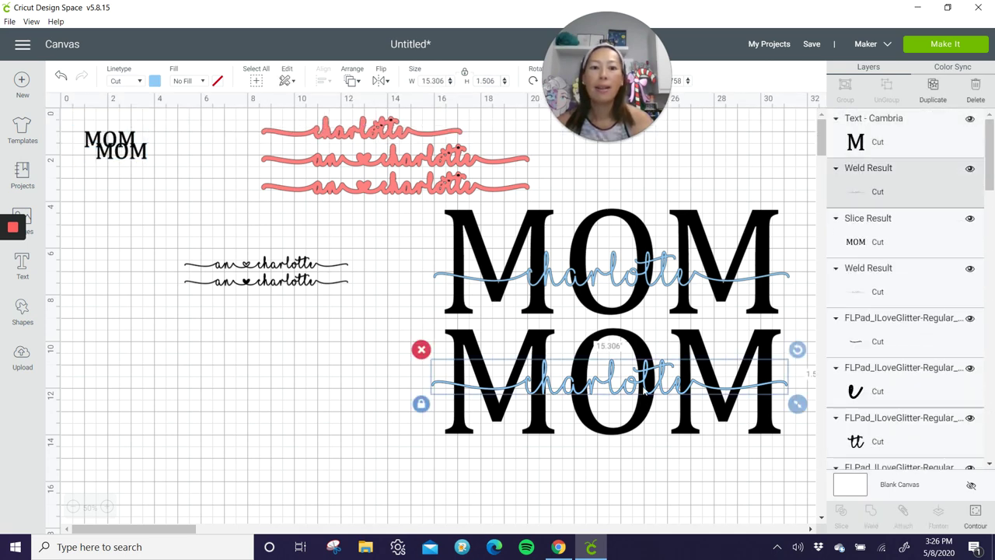
pyautogui.click(933, 85)
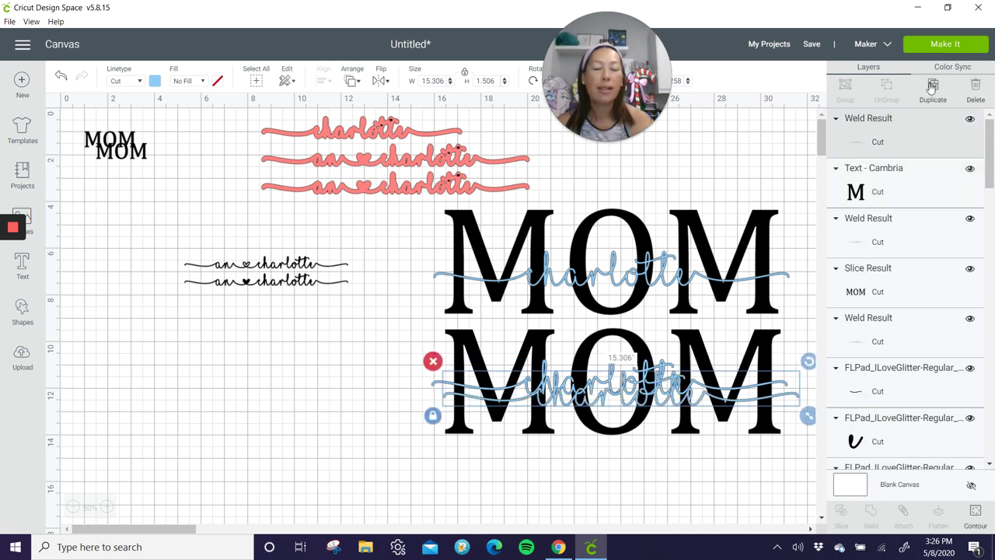
pyautogui.moveTo(657, 406); pyautogui.dragTo(291, 178)
pyautogui.moveTo(571, 409); pyautogui.dragTo(303, 208)
# Add a Square from the basic shapes to the canvas
pyautogui.moveTo(37, 320)
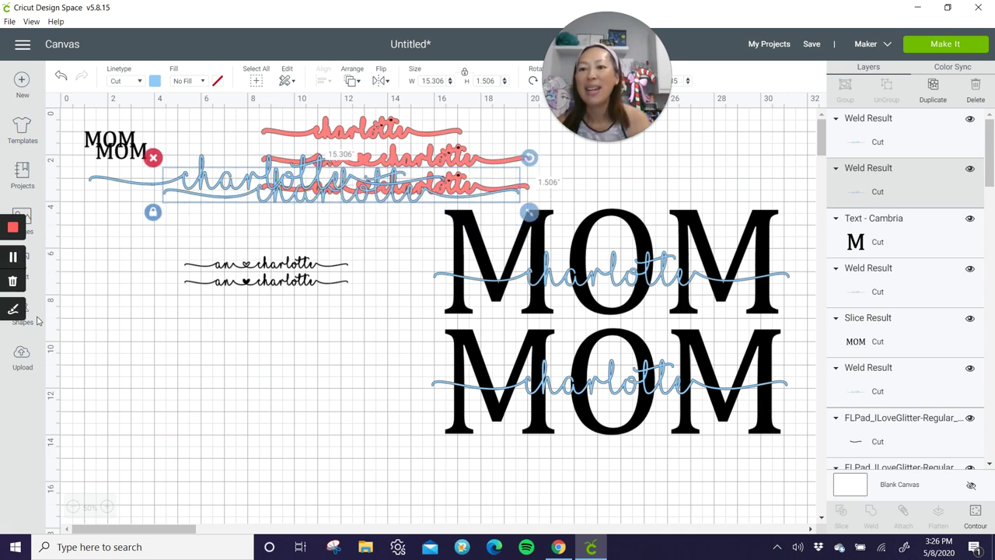
pyautogui.click(948, 7)
pyautogui.click(192, 329)
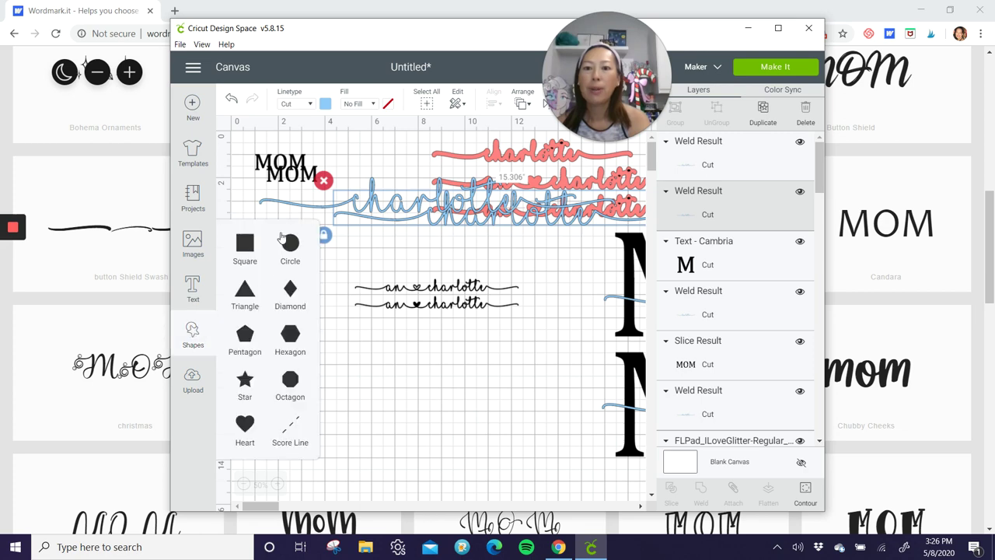
pyautogui.click(246, 247)
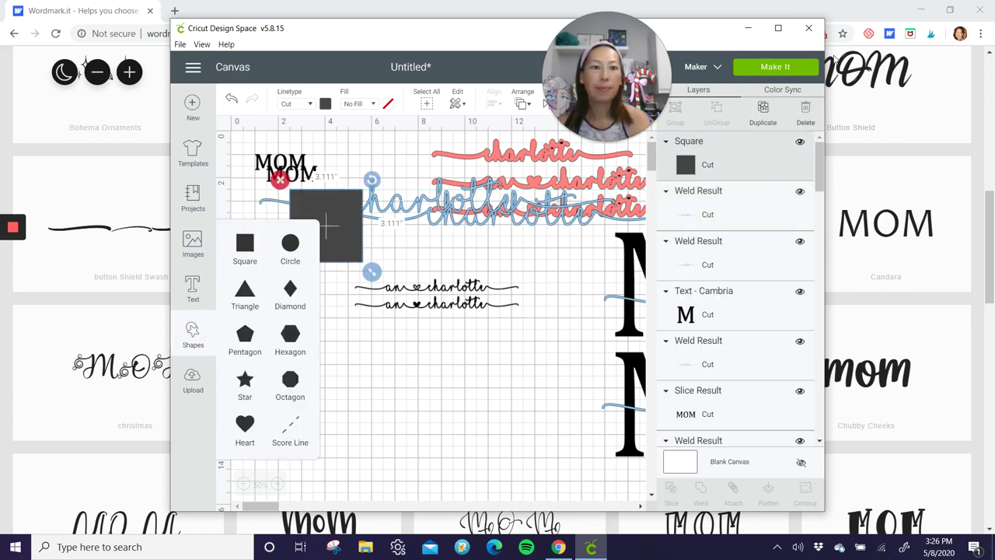
pyautogui.click(776, 31)
pyautogui.click(179, 182)
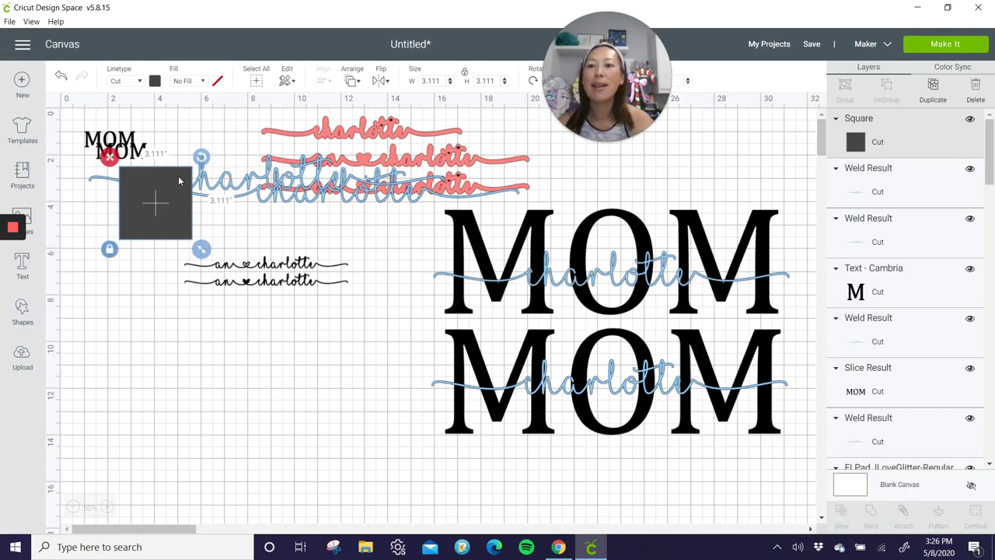
pyautogui.click(143, 153)
# Move a MOM copy to the lower left, enlarge it to about 15 inches wide, and select both finished designs
pyautogui.click(118, 144)
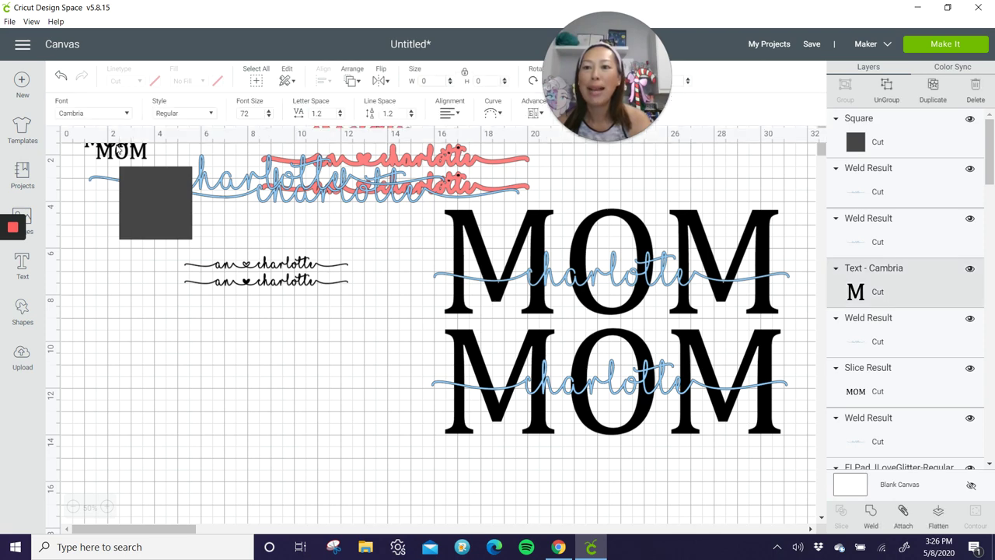
pyautogui.moveTo(118, 145); pyautogui.dragTo(487, 505)
pyautogui.moveTo(452, 411); pyautogui.dragTo(384, 391)
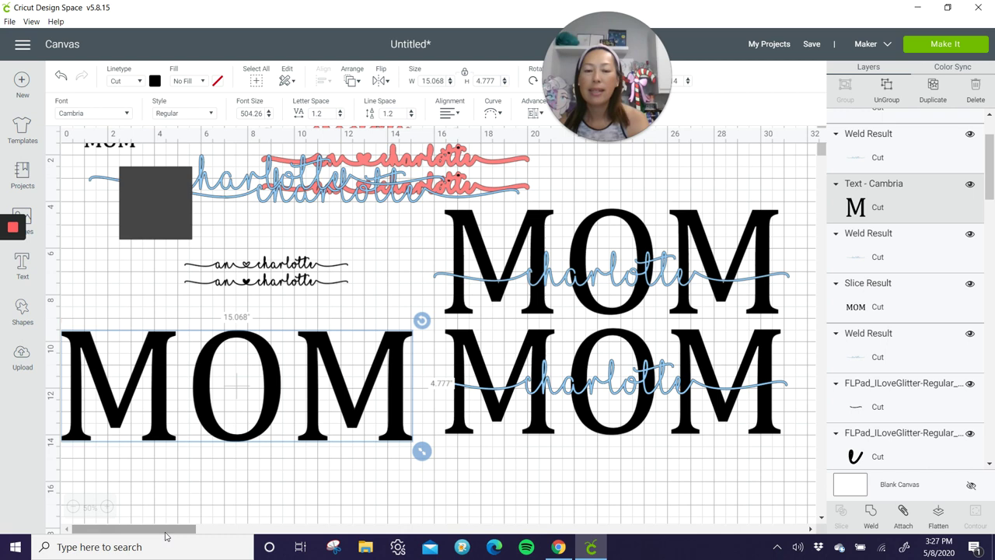
pyautogui.moveTo(755, 494); pyautogui.dragTo(645, 269)
# Stretch the square into a wide strip across the third MOM's middle and slice it out
pyautogui.click(195, 378)
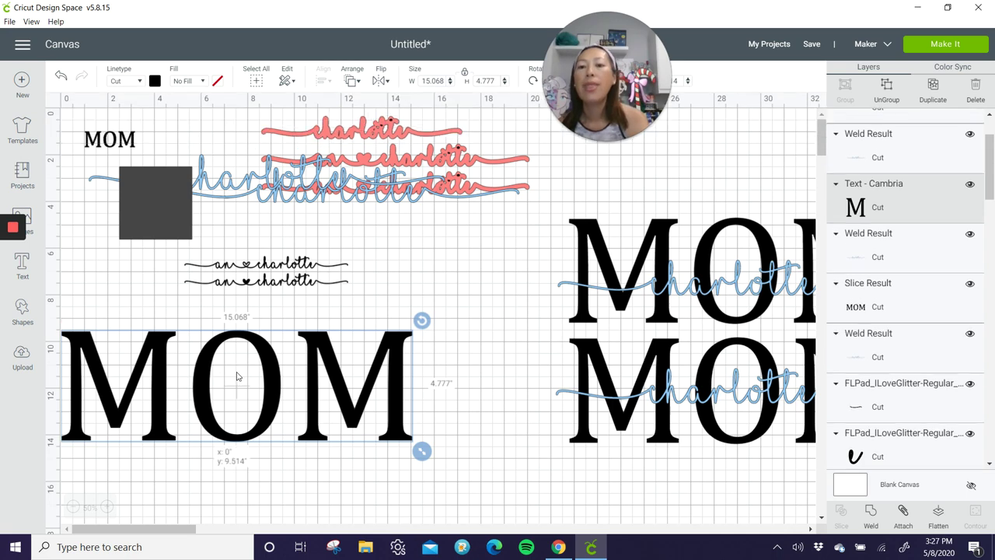
pyautogui.moveTo(195, 378); pyautogui.dragTo(262, 377)
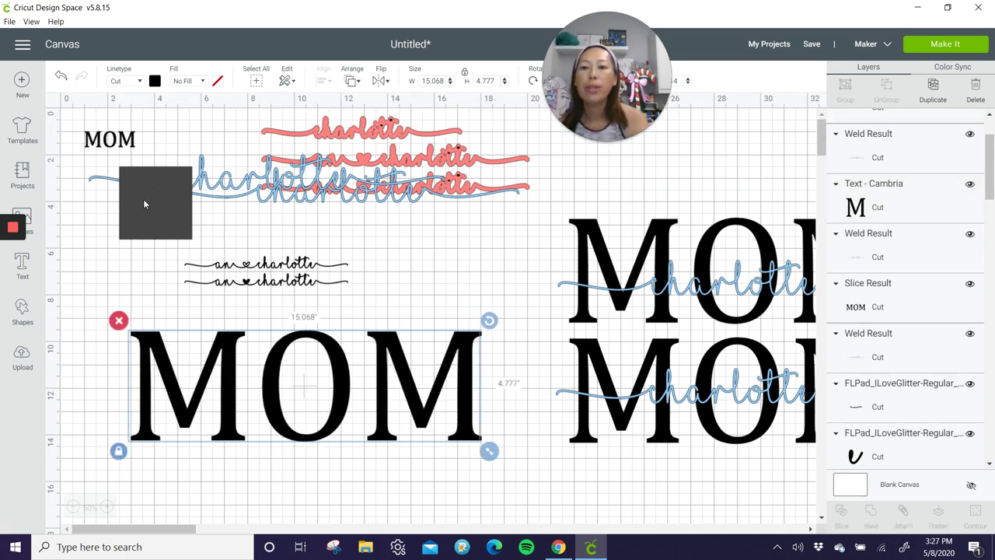
pyautogui.moveTo(143, 199); pyautogui.dragTo(134, 259)
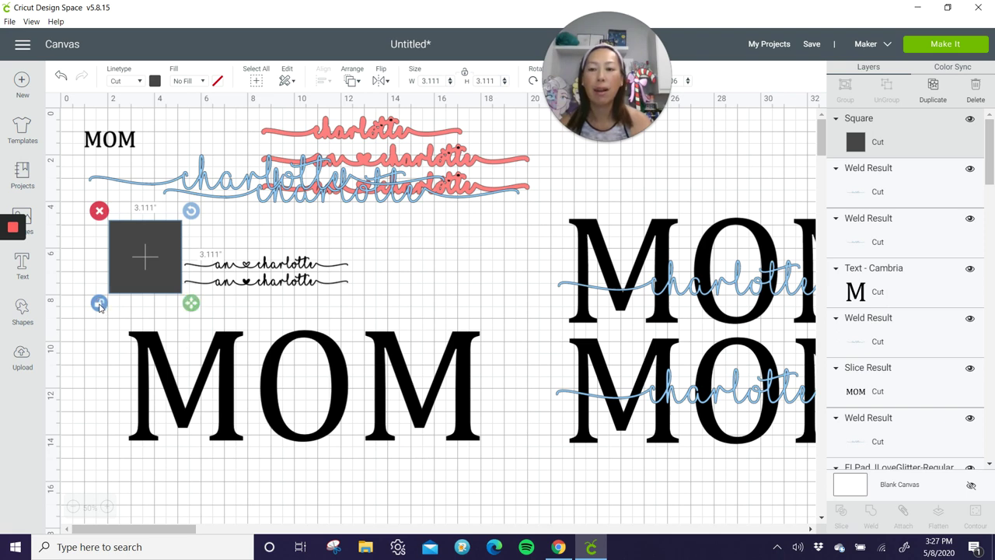
pyautogui.moveTo(193, 306); pyautogui.dragTo(471, 278)
pyautogui.moveTo(418, 238); pyautogui.dragTo(436, 393)
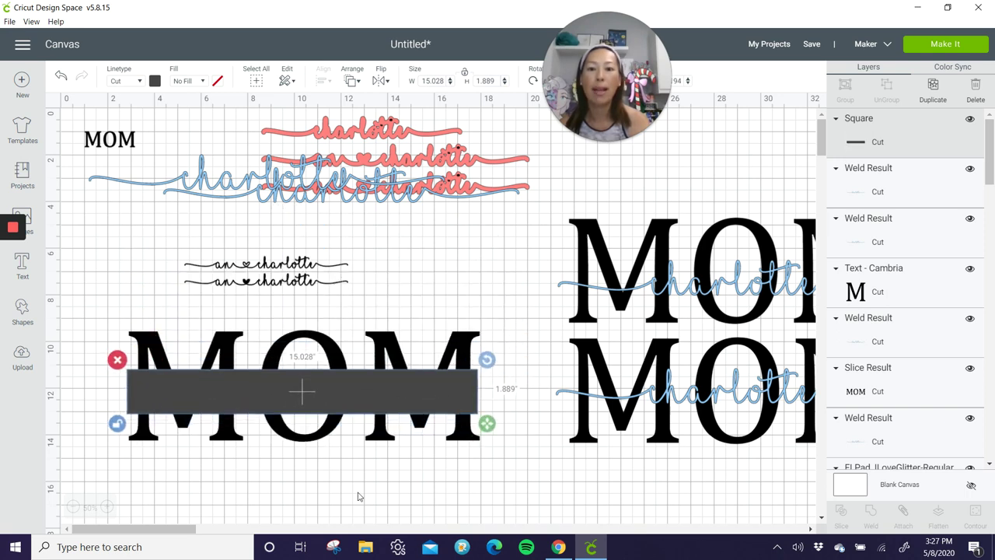
pyautogui.click(422, 493)
pyautogui.moveTo(495, 481); pyautogui.dragTo(160, 352)
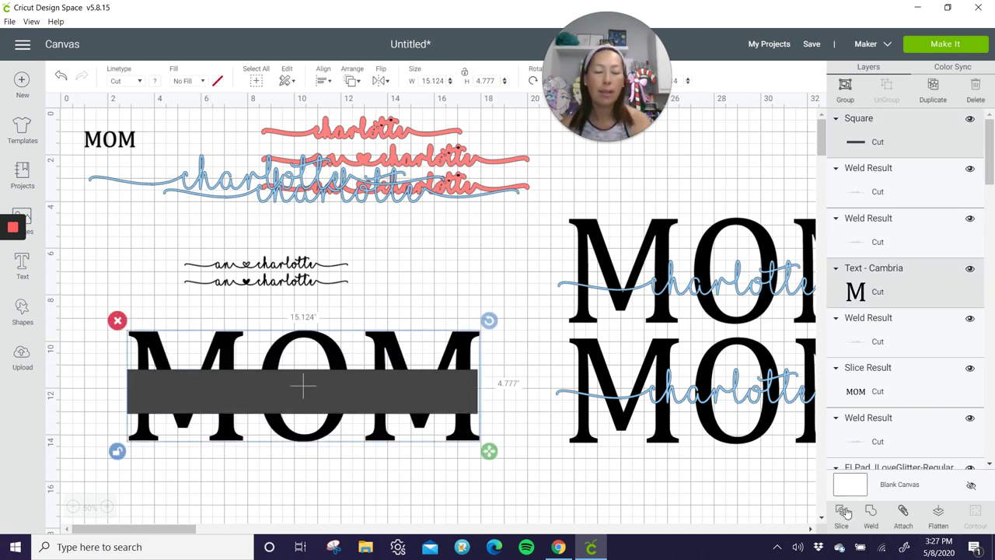
pyautogui.click(843, 512)
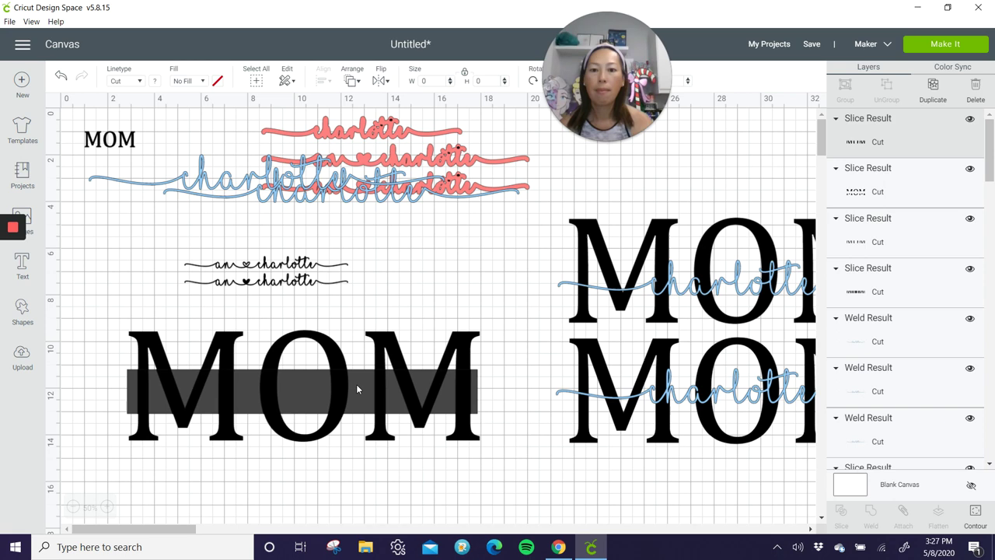
# Pull the sliced MOM letters away and delete the leftover strip and lower MOM piece
pyautogui.moveTo(357, 389); pyautogui.dragTo(305, 299)
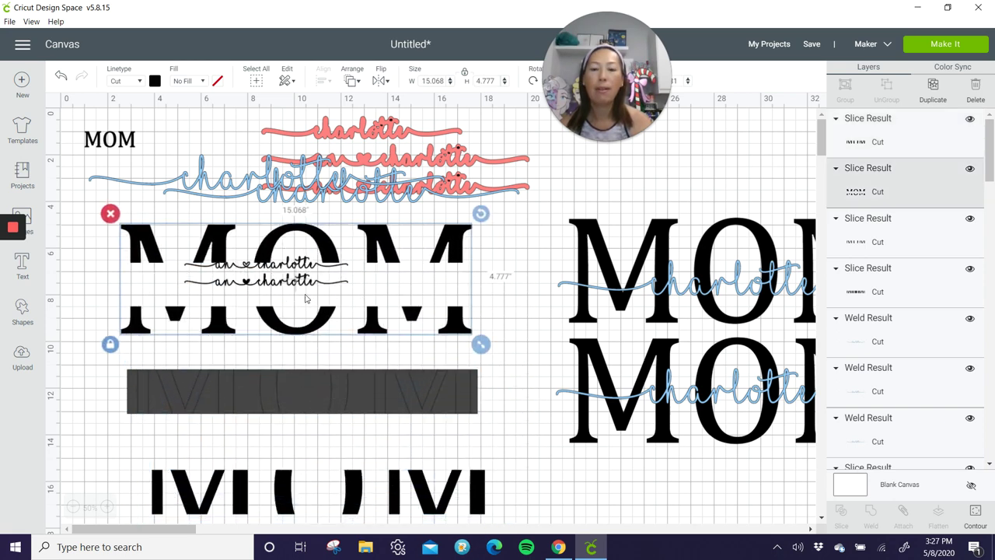
pyautogui.scroll(-2, 159, 322)
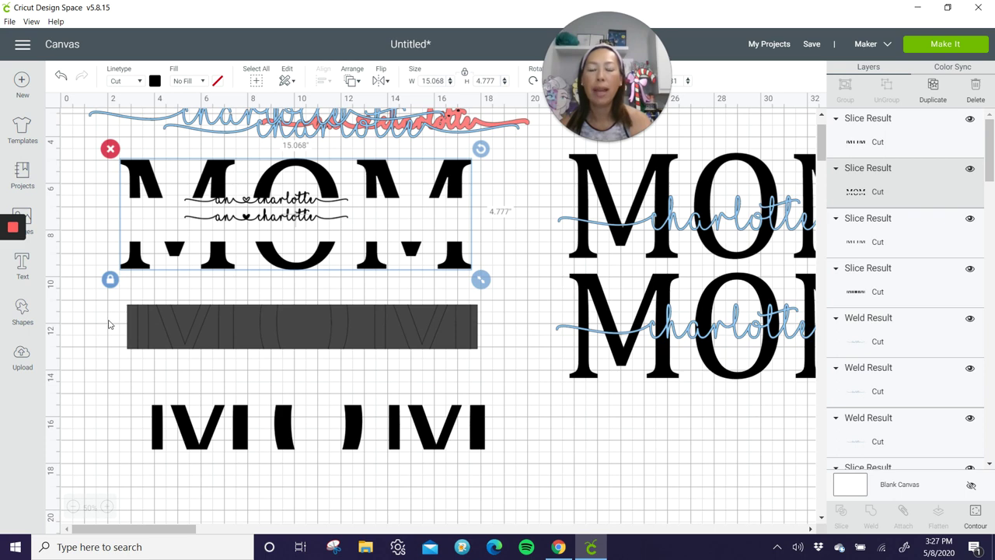
pyautogui.moveTo(109, 324); pyautogui.dragTo(483, 483)
pyautogui.press('Delete')
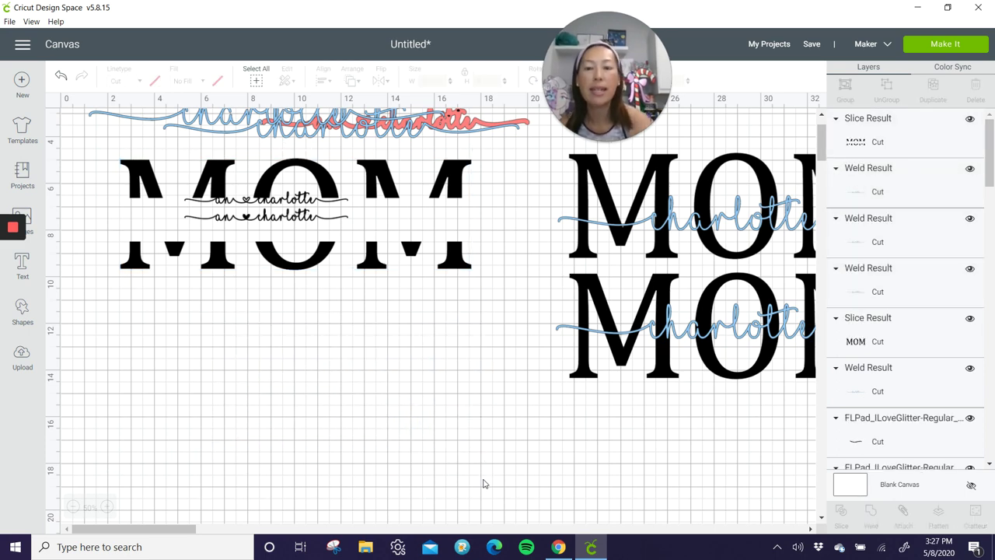
# Move the sliced MOM down and lay the blue charlotte across its gap
pyautogui.moveTo(387, 167); pyautogui.dragTo(397, 290)
pyautogui.click(352, 118)
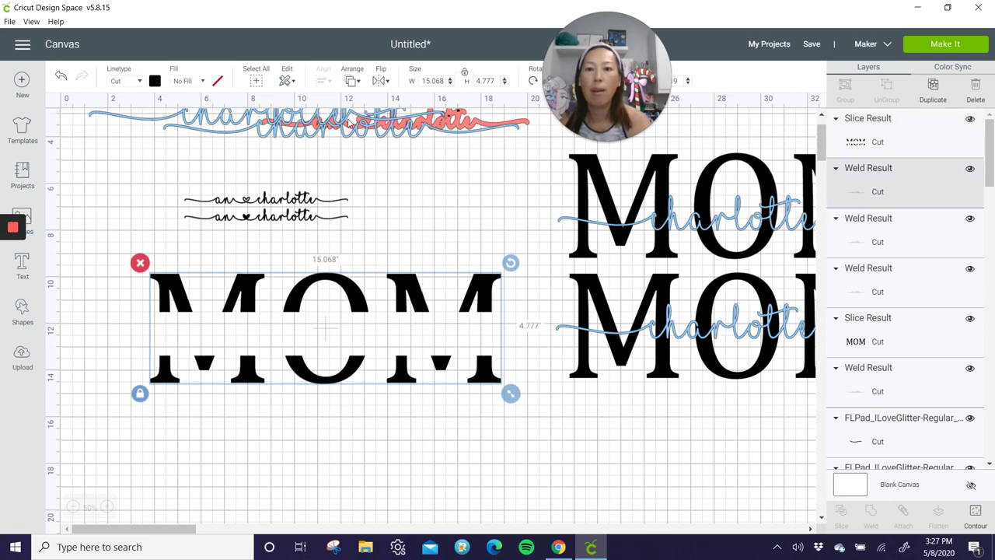
pyautogui.moveTo(343, 121); pyautogui.dragTo(405, 355)
pyautogui.click(402, 426)
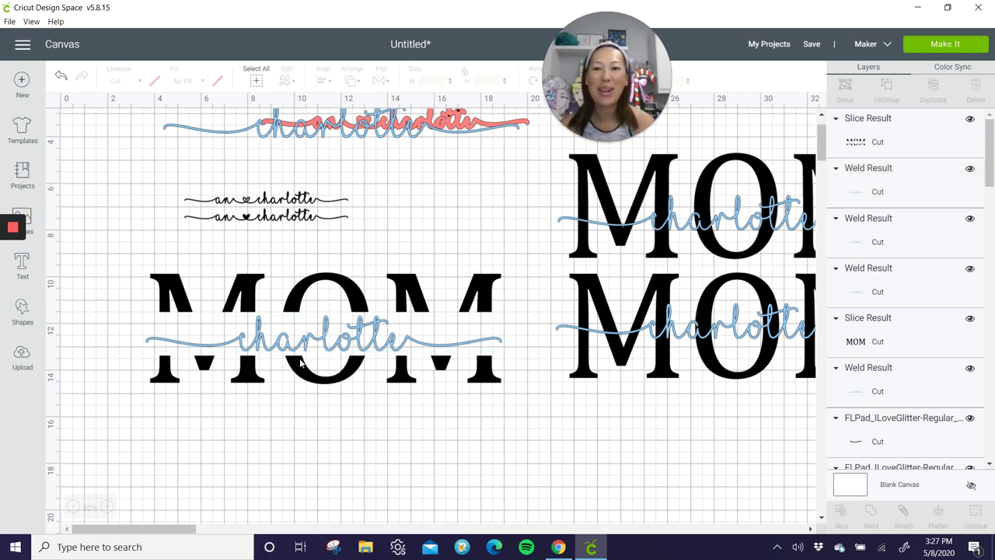
pyautogui.scroll(3, 144, 270)
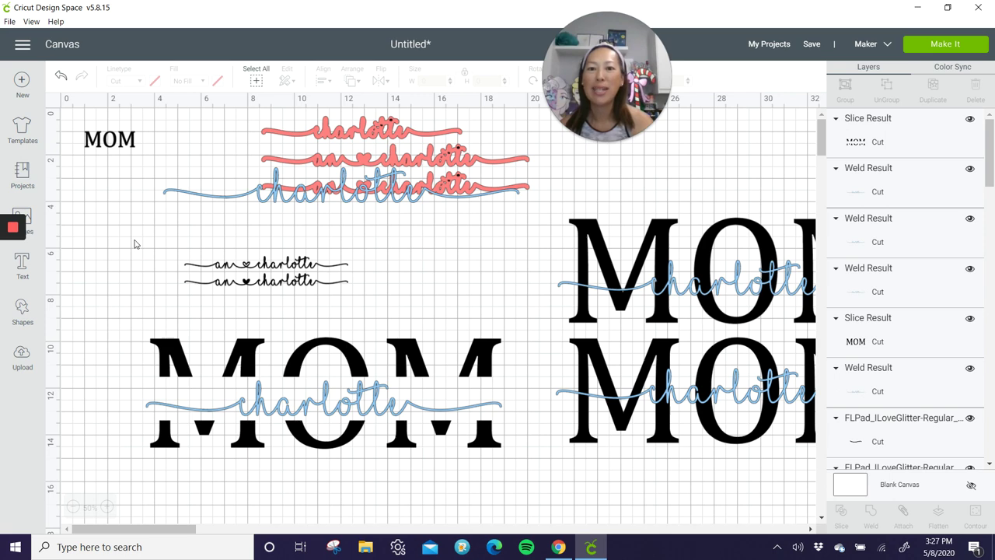
# Delete the spare blue charlotte designs
pyautogui.moveTo(230, 202); pyautogui.dragTo(220, 263)
pyautogui.moveTo(120, 226); pyautogui.dragTo(345, 299)
pyautogui.press('Delete')
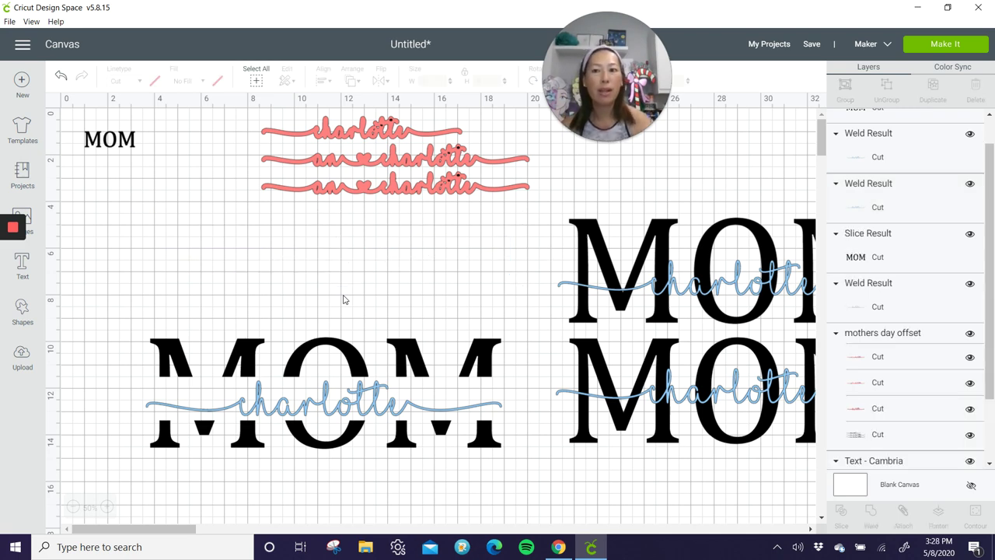
# Ungroup the pink charlotte offset set and move one pink backing off its black line
pyautogui.click(373, 162)
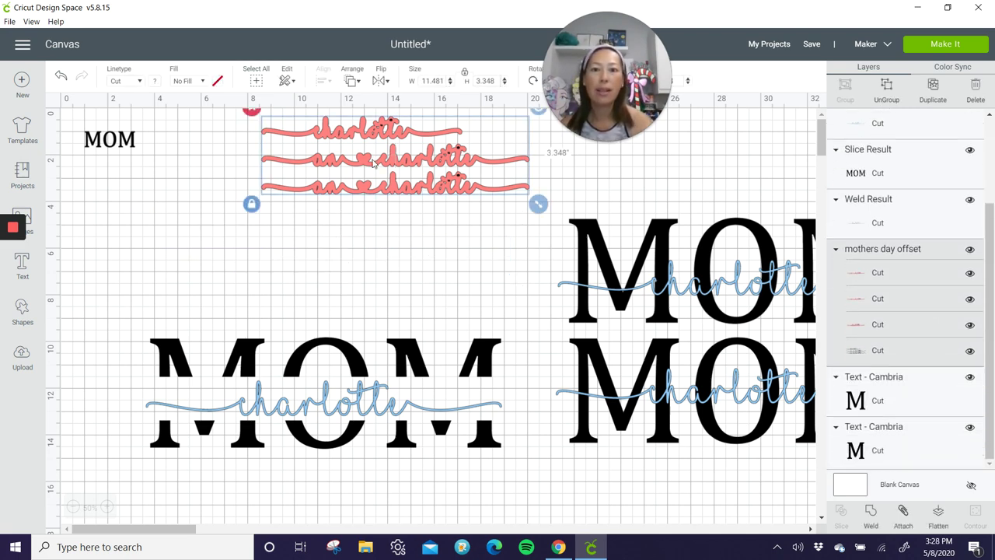
pyautogui.moveTo(374, 162); pyautogui.dragTo(374, 164)
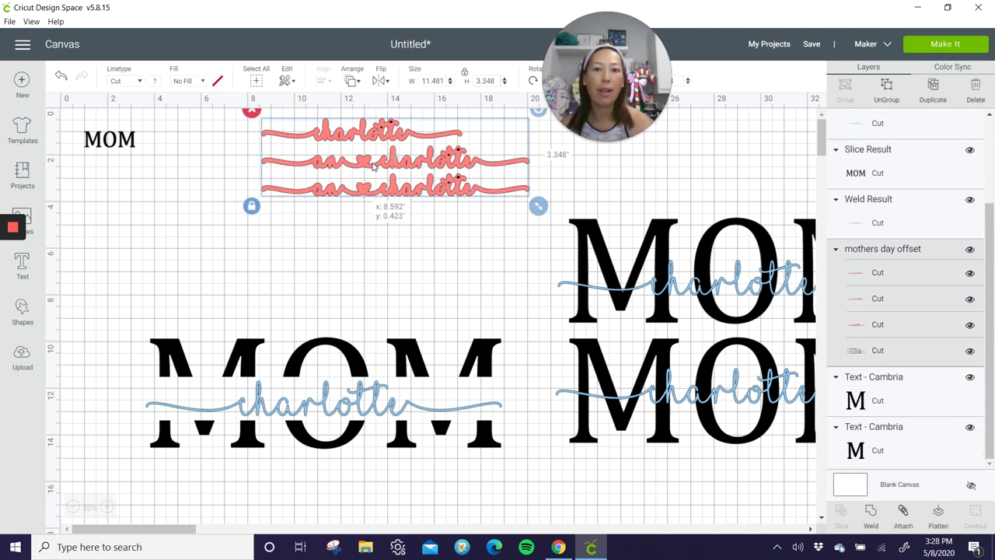
pyautogui.click(887, 91)
pyautogui.click(474, 140)
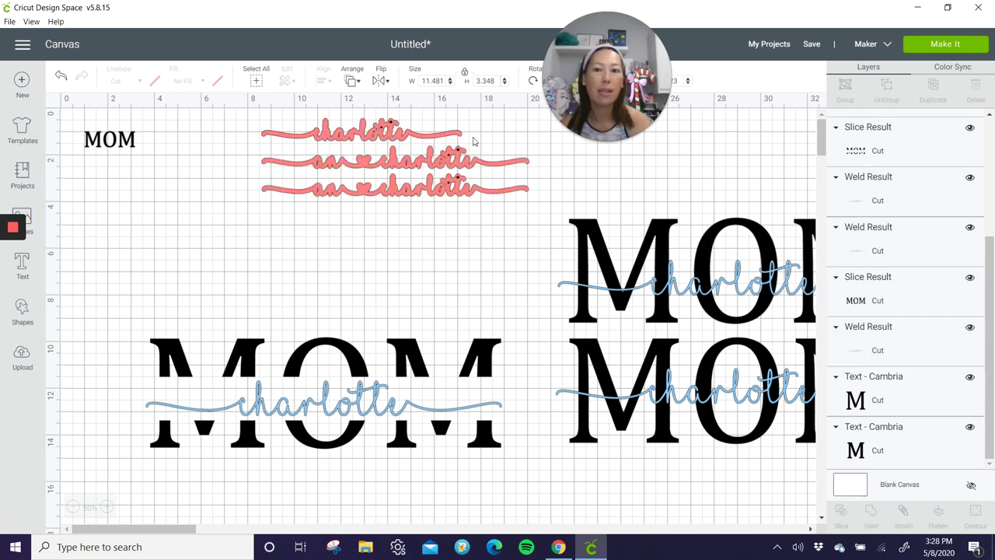
pyautogui.click(403, 183)
pyautogui.moveTo(403, 183); pyautogui.dragTo(383, 267)
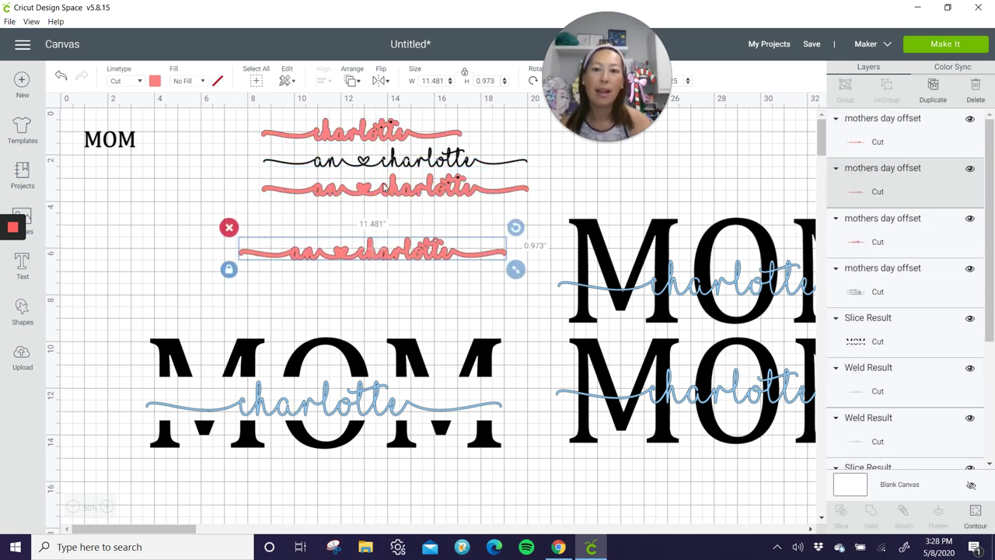
# Move a second pink backing down and place the top pink charlotte just above the big MOM
pyautogui.click(386, 163)
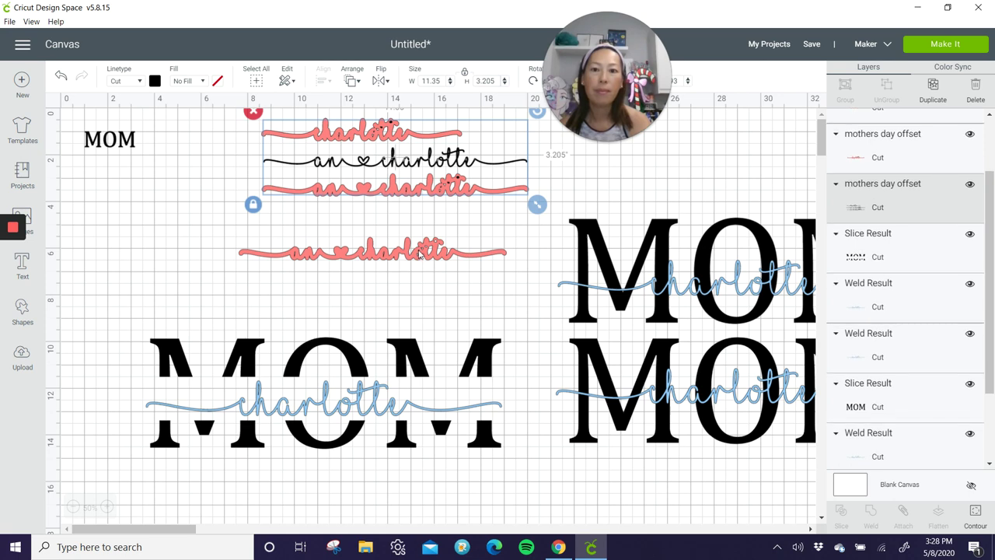
pyautogui.moveTo(425, 196); pyautogui.dragTo(418, 232)
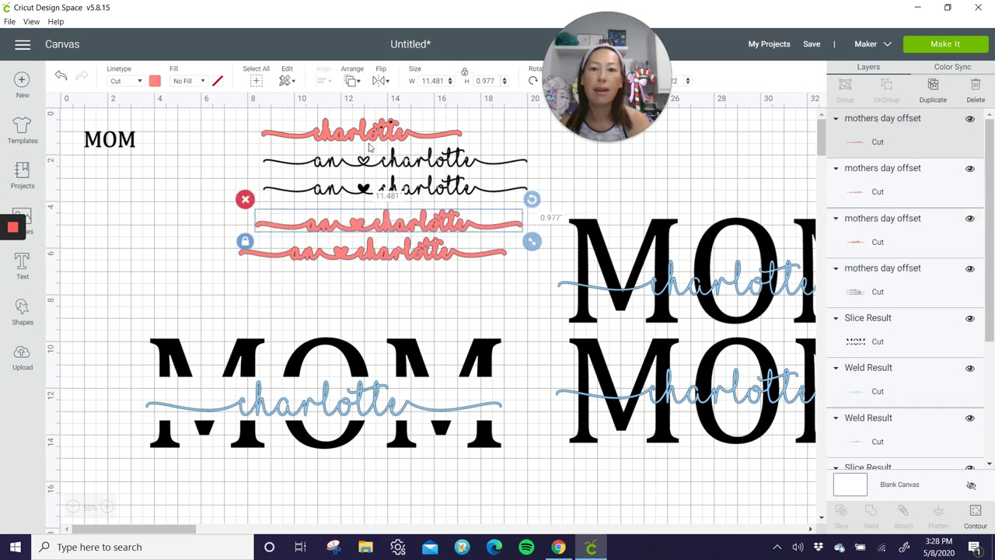
pyautogui.click(374, 134)
pyautogui.moveTo(374, 134); pyautogui.dragTo(264, 299)
pyautogui.moveTo(378, 132); pyautogui.dragTo(374, 134)
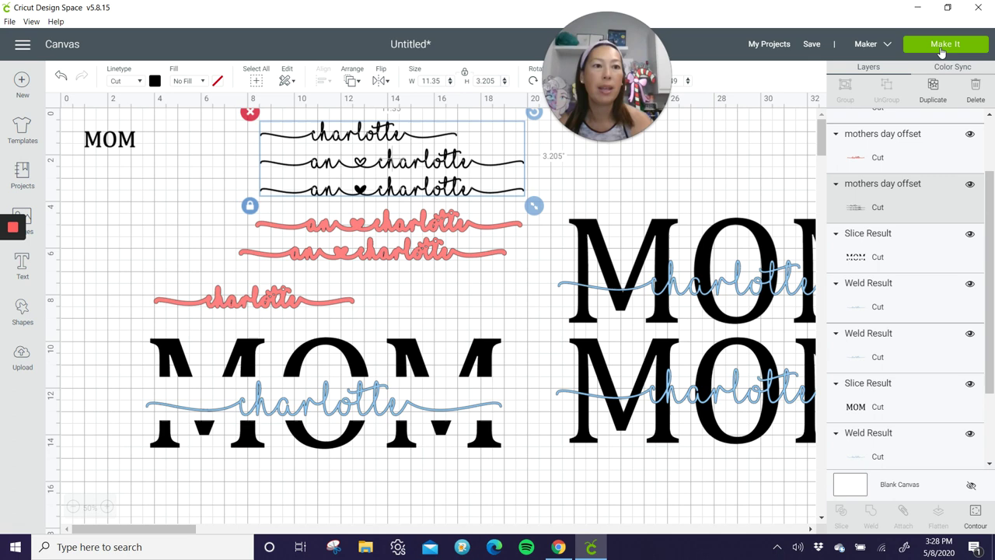
# Stretch a square into a bar over the lower charlotte lines and slice to free one black charlotte
pyautogui.click(948, 7)
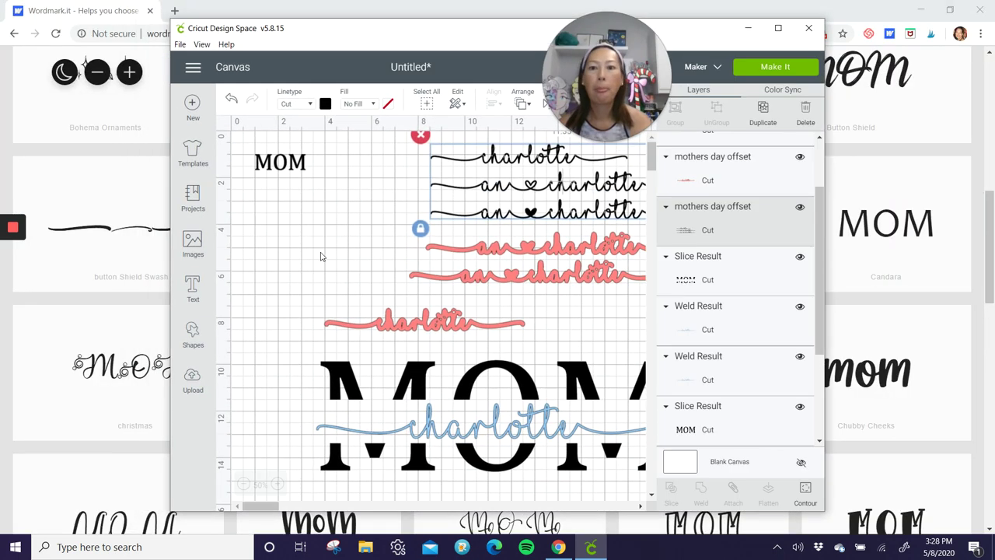
pyautogui.click(197, 332)
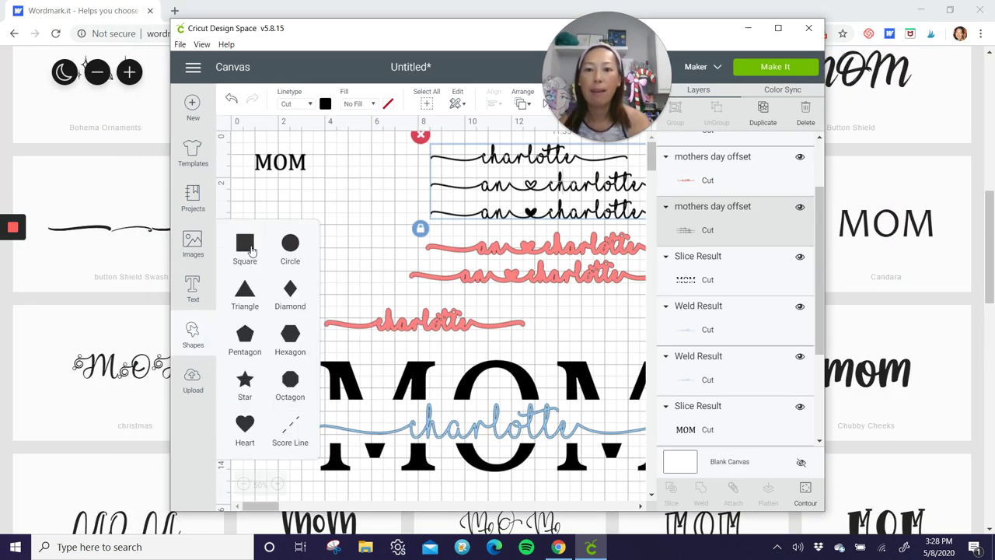
pyautogui.click(249, 249)
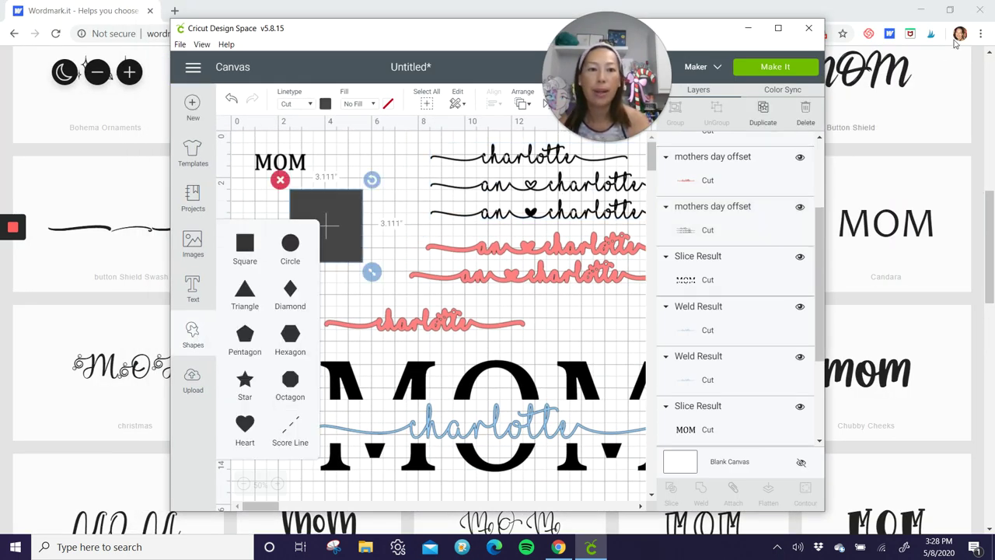
pyautogui.click(778, 29)
pyautogui.click(441, 175)
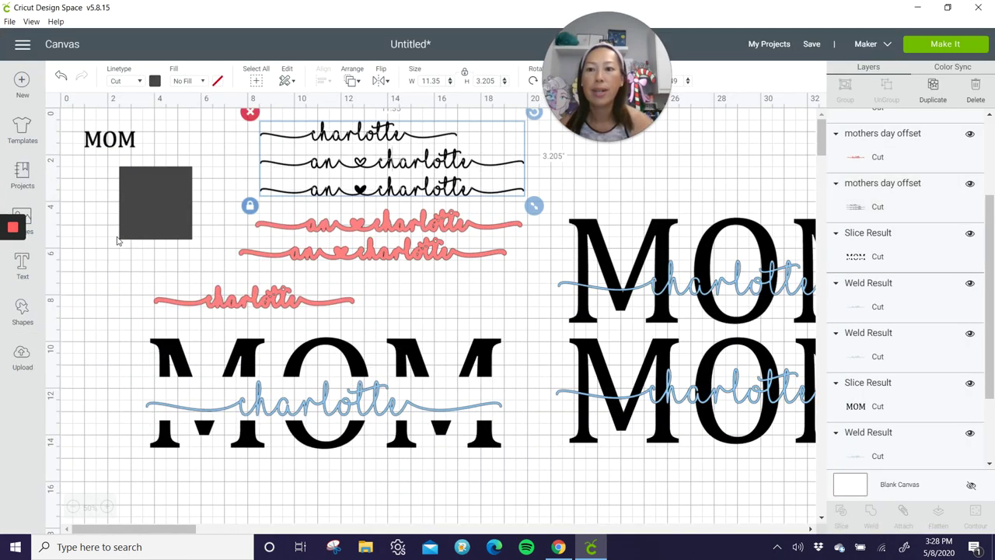
pyautogui.click(156, 204)
pyautogui.moveTo(200, 249); pyautogui.dragTo(568, 235)
pyautogui.moveTo(512, 202); pyautogui.dragTo(540, 180)
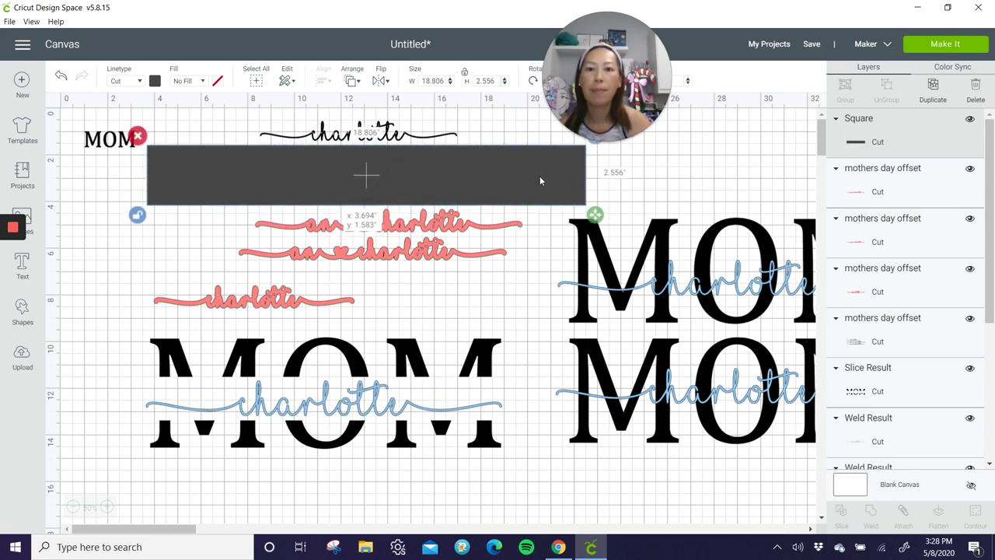
pyautogui.click(260, 126)
pyautogui.moveTo(267, 147); pyautogui.dragTo(276, 163)
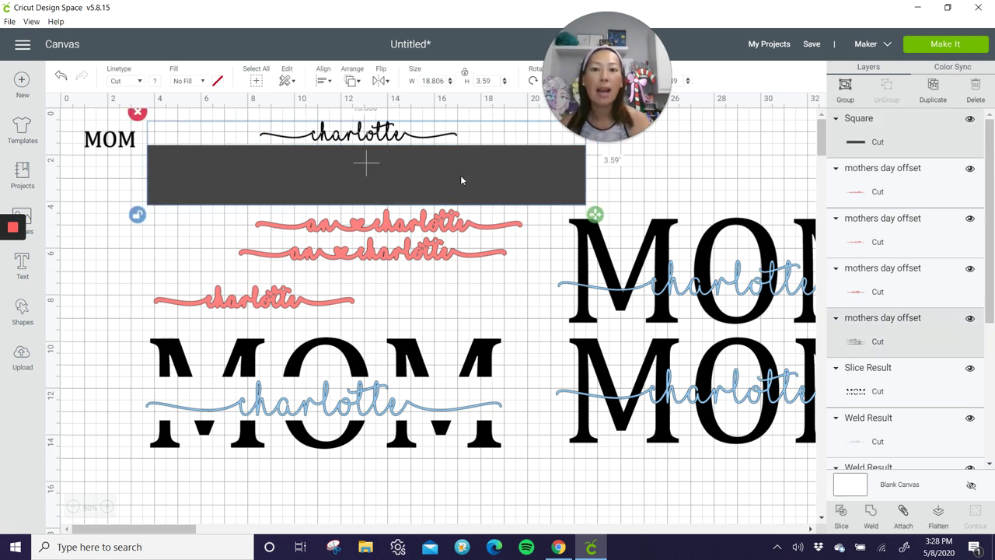
pyautogui.click(841, 513)
# Place the freed black charlotte on top of the pink charlotte backing
pyautogui.click(357, 134)
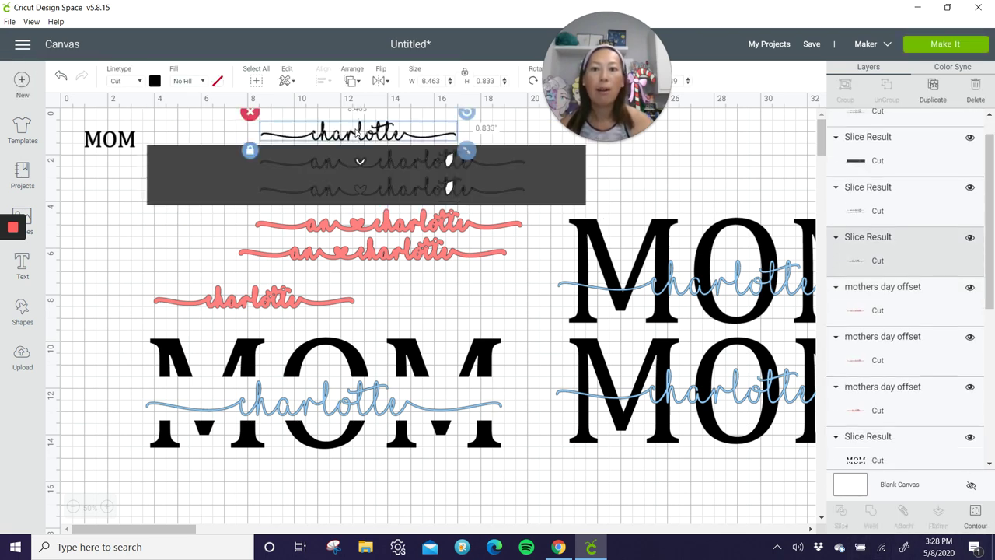
pyautogui.moveTo(356, 133); pyautogui.dragTo(251, 305)
pyautogui.moveTo(106, 292); pyautogui.dragTo(528, 338)
pyautogui.click(106, 149)
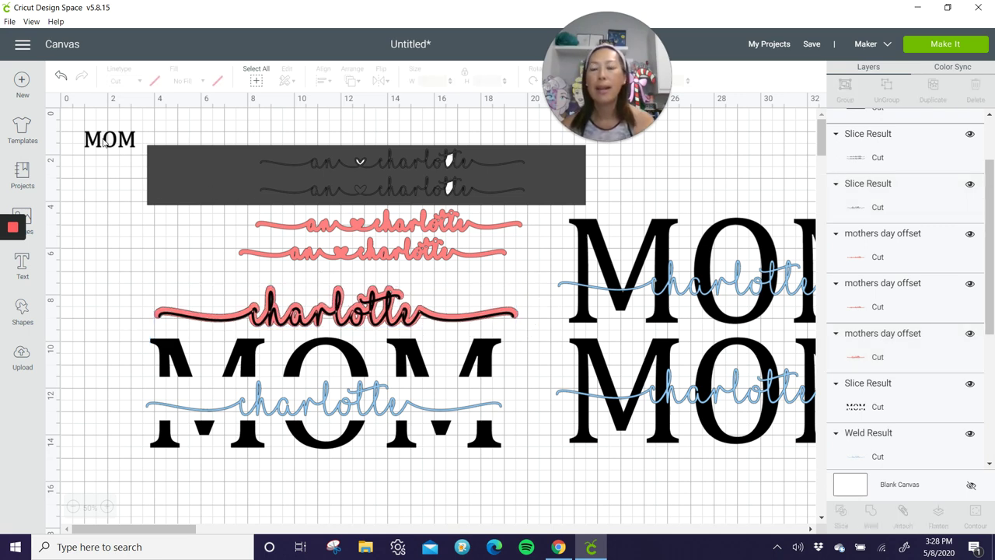
# Move the small MOM aside and delete the leftover charlotte pieces and bar
pyautogui.click(114, 146)
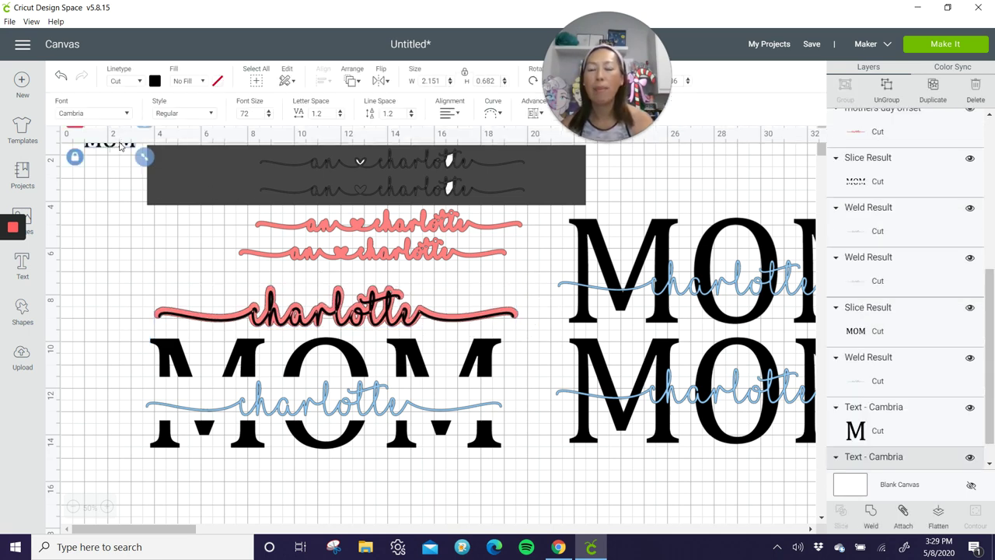
pyautogui.moveTo(119, 155); pyautogui.dragTo(315, 511)
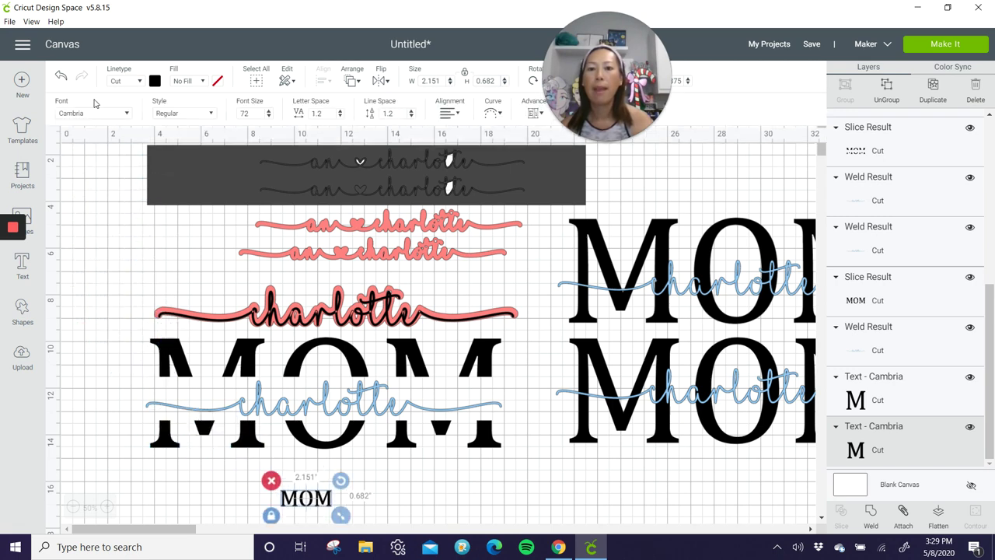
pyautogui.click(98, 175)
pyautogui.moveTo(99, 137); pyautogui.dragTo(515, 273)
pyautogui.press('Delete')
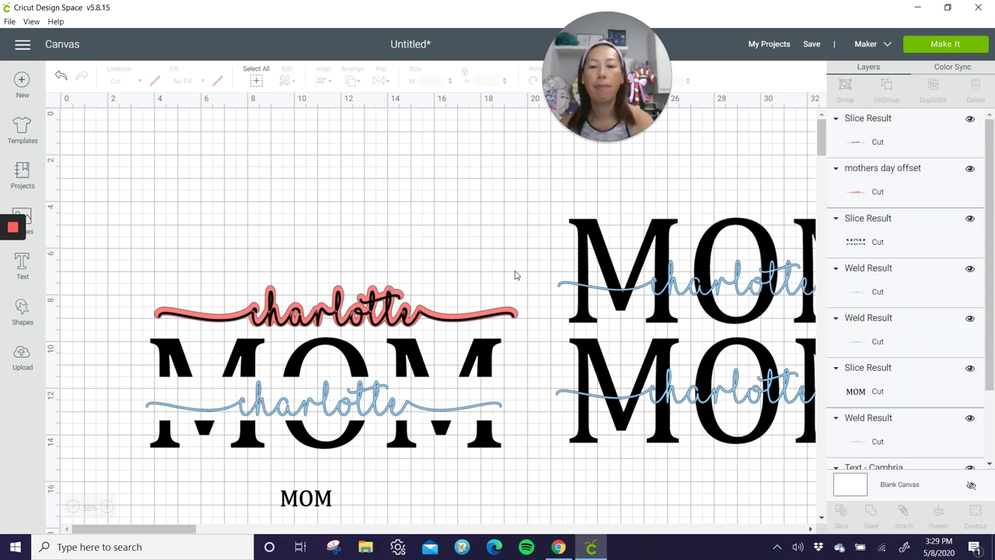
pyautogui.scroll(-2, 609, 267)
pyautogui.scroll(2, 313, 443)
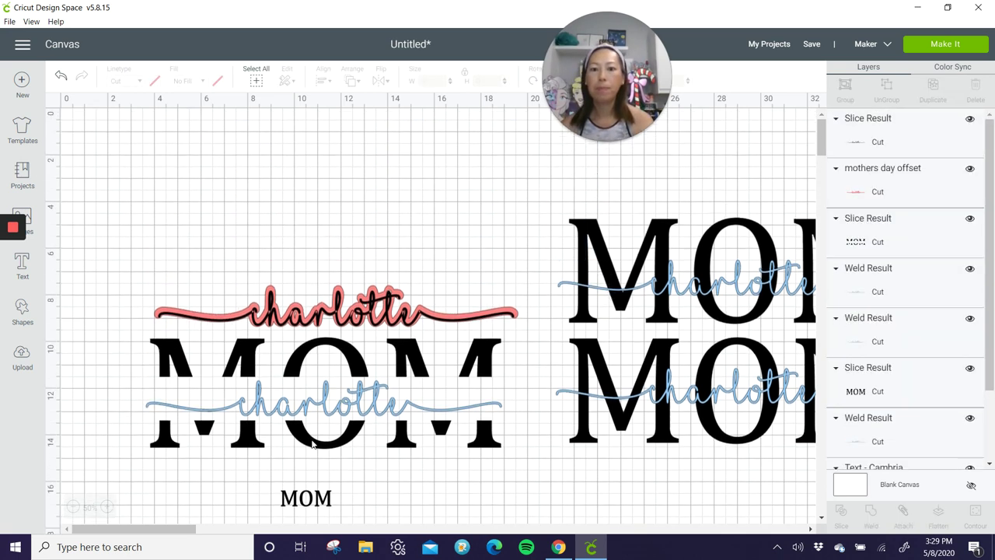
# Move MOM above the pink charlotte and enlarge it to about 15.76 by 5 inches
pyautogui.click(305, 500)
pyautogui.moveTo(296, 510); pyautogui.dragTo(289, 187)
pyautogui.click(581, 476)
pyautogui.click(329, 498)
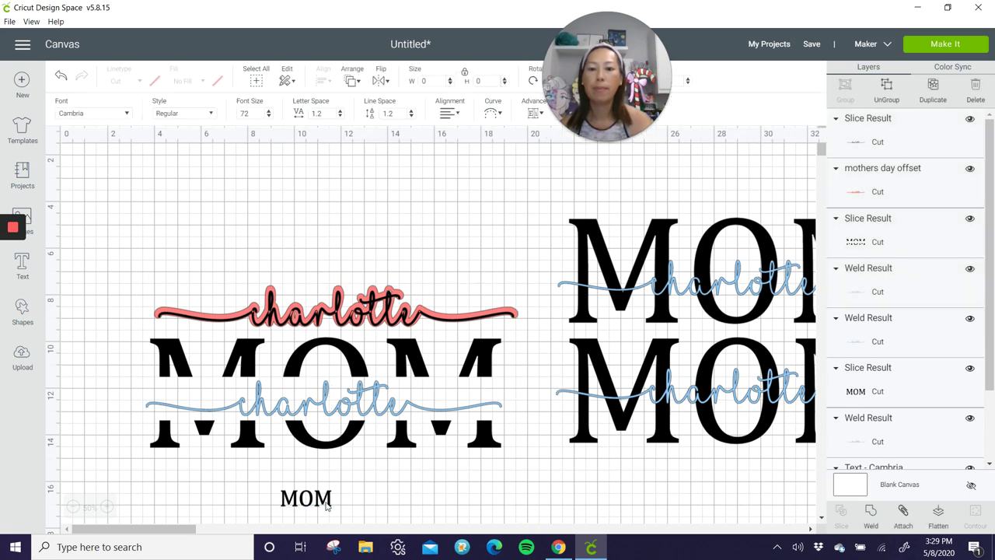
pyautogui.moveTo(319, 479); pyautogui.dragTo(245, 165)
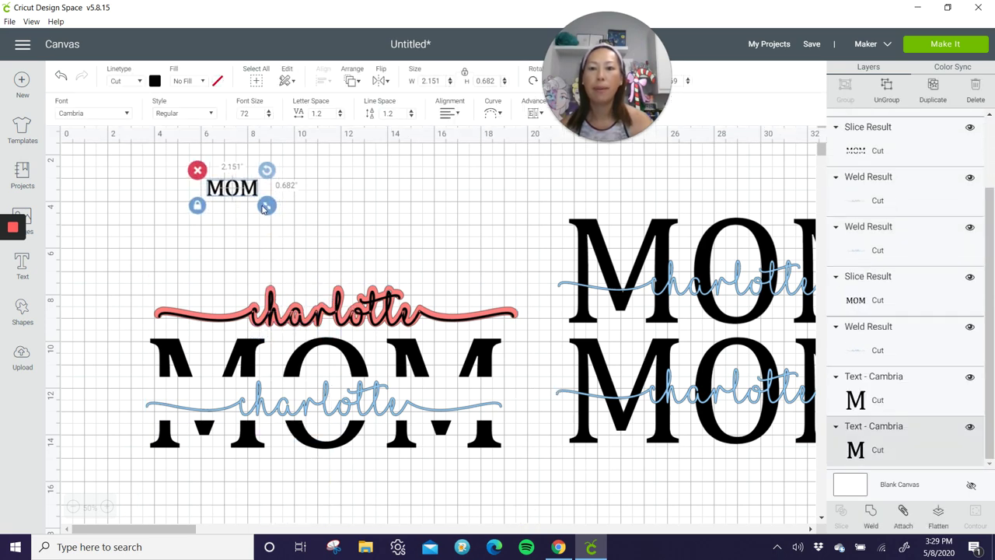
pyautogui.moveTo(266, 207); pyautogui.dragTo(526, 287)
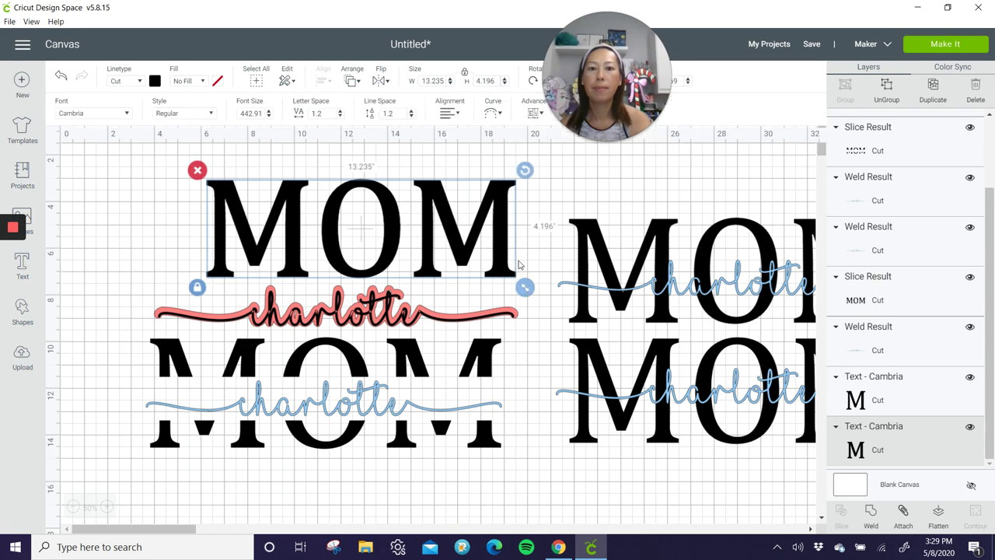
pyautogui.moveTo(500, 242); pyautogui.dragTo(440, 245)
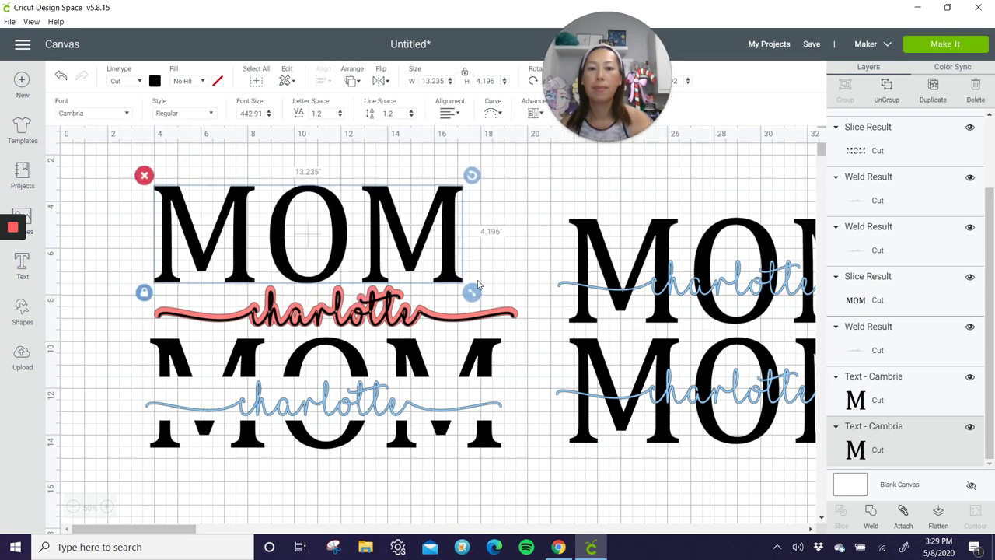
pyautogui.moveTo(476, 296); pyautogui.dragTo(539, 321)
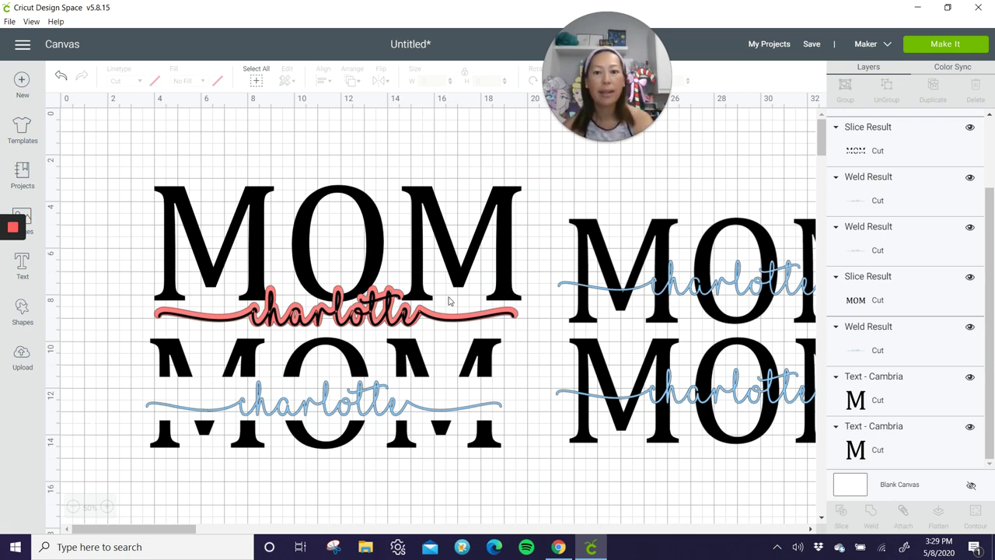
# Nudge the black charlotte down and move the pink offset charlotte onto the top MOM
pyautogui.click(430, 319)
pyautogui.press('Down')
pyautogui.press('Down')
pyautogui.press('Down')
pyautogui.press('Down')
pyautogui.press('Down')
pyautogui.press('Down')
pyautogui.press('Down')
pyautogui.press('Down')
pyautogui.press('Down')
pyautogui.press('Down')
pyautogui.press('Down')
pyautogui.press('Down')
pyautogui.press('Down')
pyautogui.press('Down')
pyautogui.press('Down')
pyautogui.press('Down')
pyautogui.press('Down')
pyautogui.press('Down')
pyautogui.press('Down')
pyautogui.press('Down')
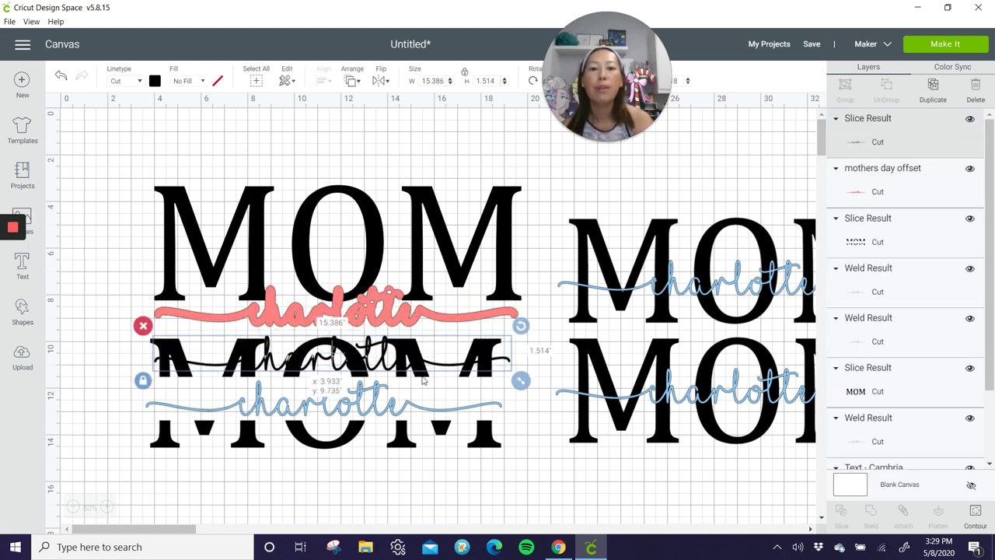
pyautogui.click(372, 311)
pyautogui.moveTo(372, 311); pyautogui.dragTo(367, 246)
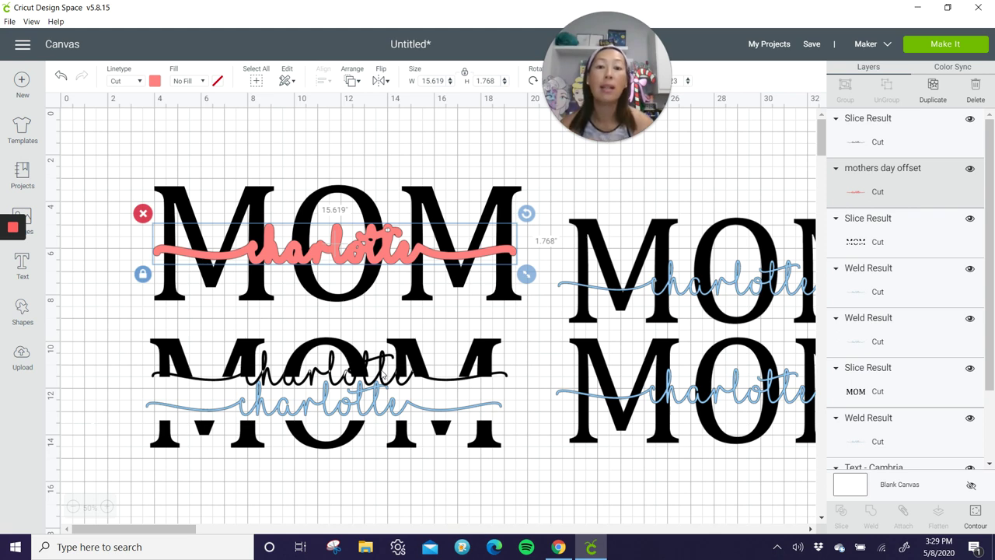
pyautogui.click(137, 182)
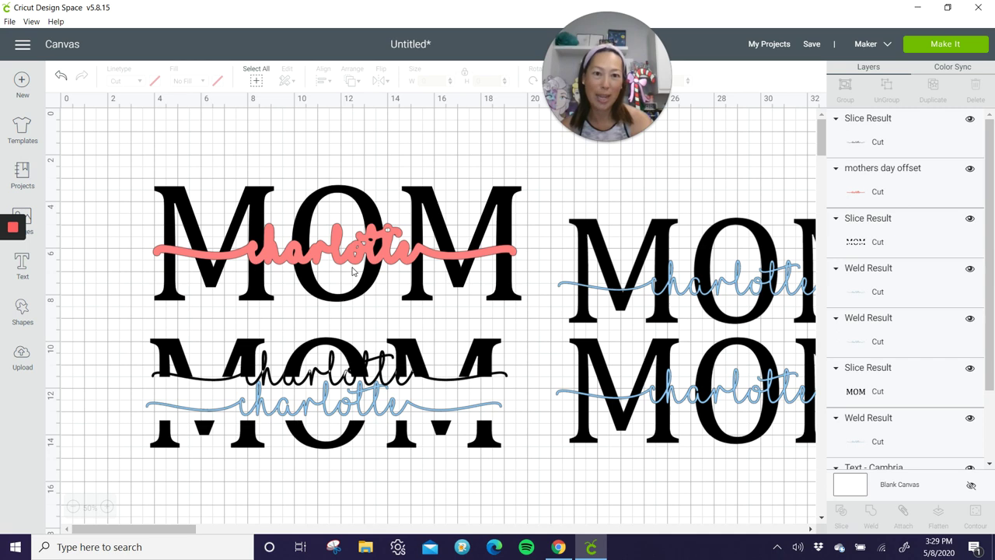
# Slice the top MOM with the pink charlotte and pull the sliced pieces apart
pyautogui.moveTo(121, 190); pyautogui.dragTo(467, 266)
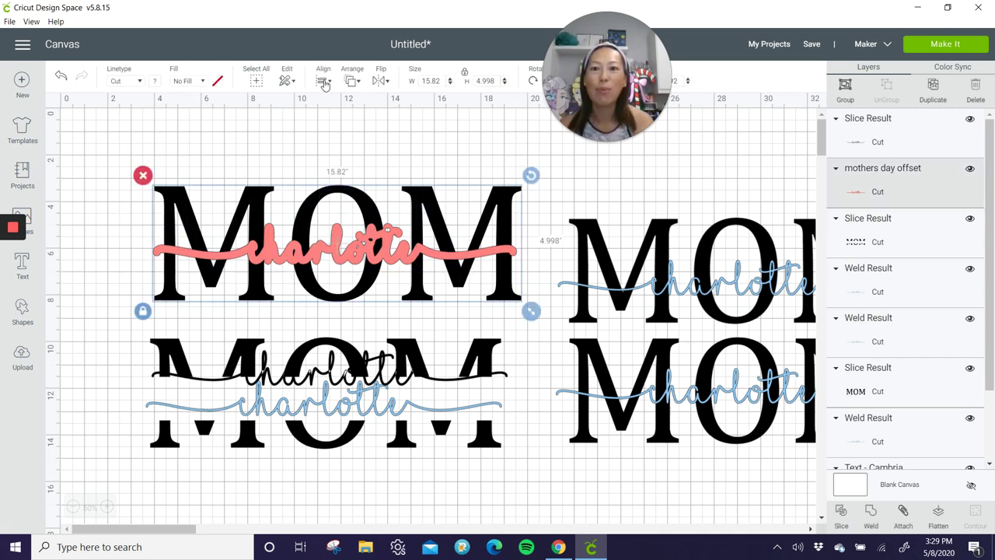
pyautogui.click(326, 81)
pyautogui.click(336, 144)
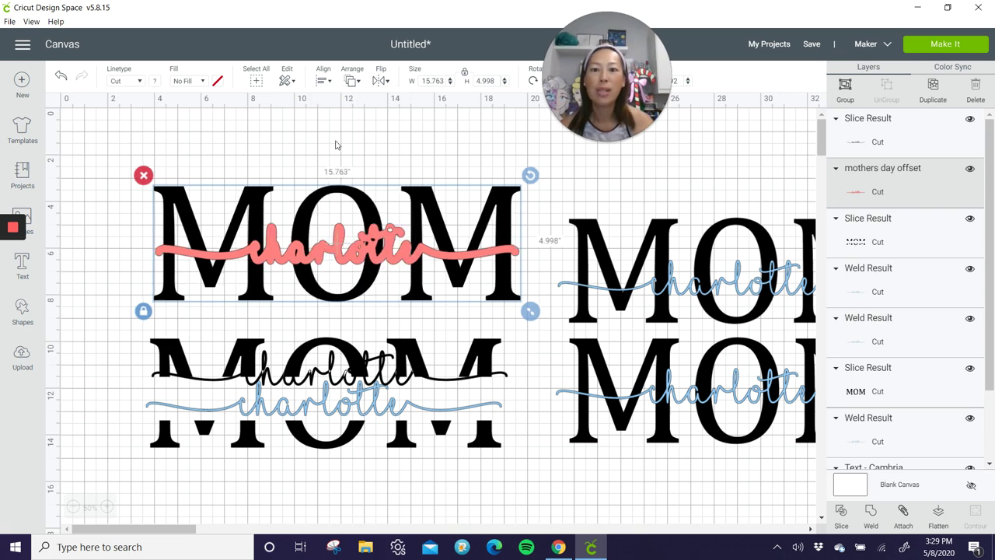
pyautogui.click(843, 515)
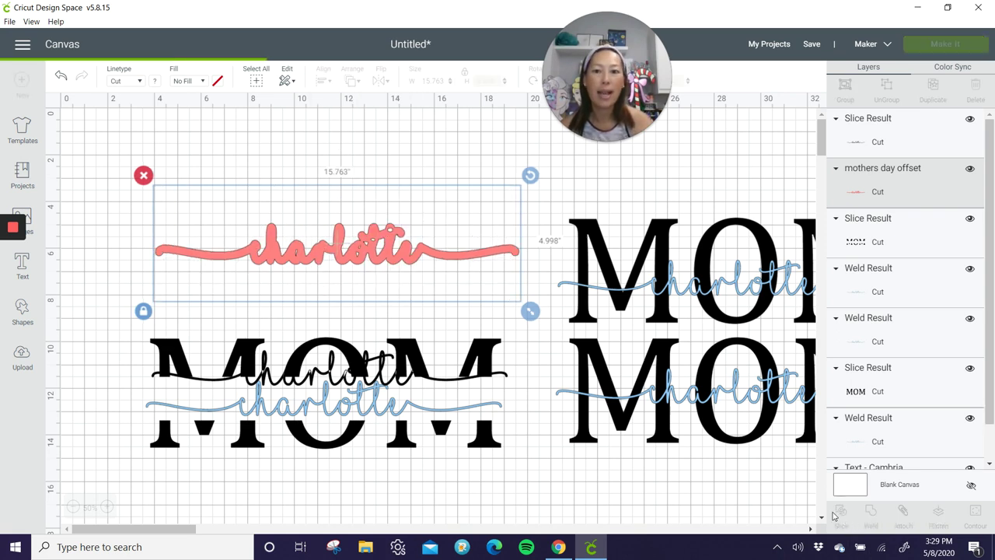
pyautogui.moveTo(346, 254); pyautogui.dragTo(338, 484)
pyautogui.moveTo(342, 230); pyautogui.dragTo(336, 154)
pyautogui.click(327, 266)
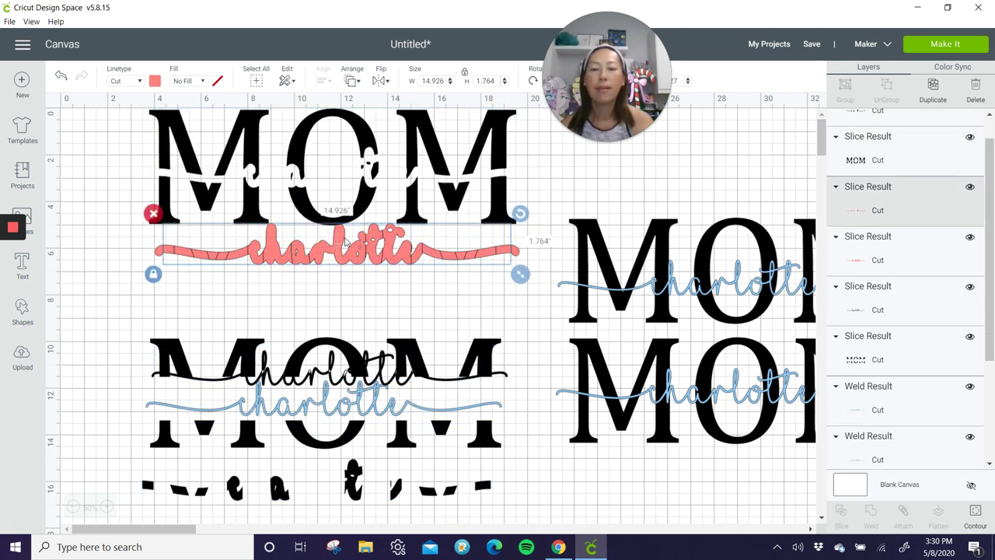
# Delete the pink charlotte and its leftover fragments, then reposition the sliced top MOM
pyautogui.press('Delete')
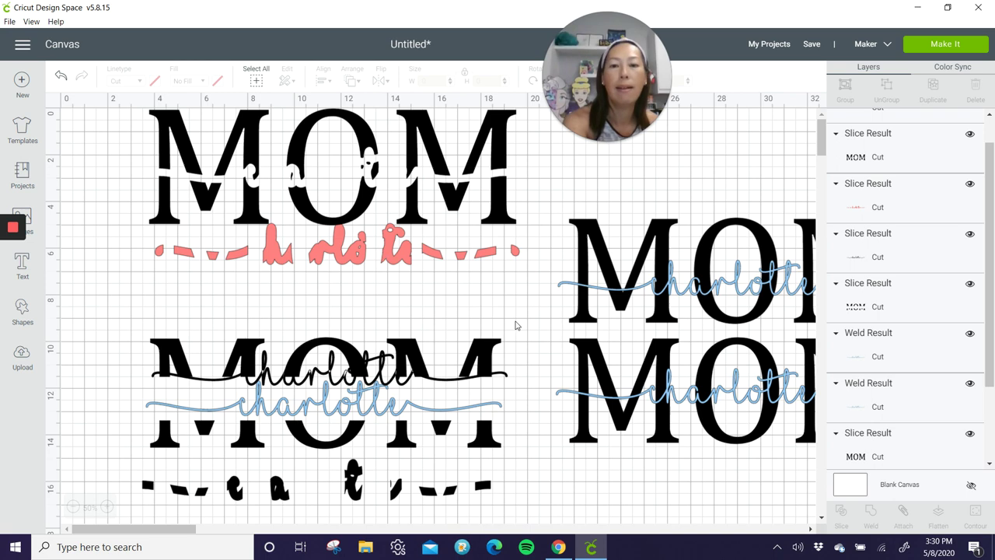
pyautogui.click(352, 263)
pyautogui.press('Delete')
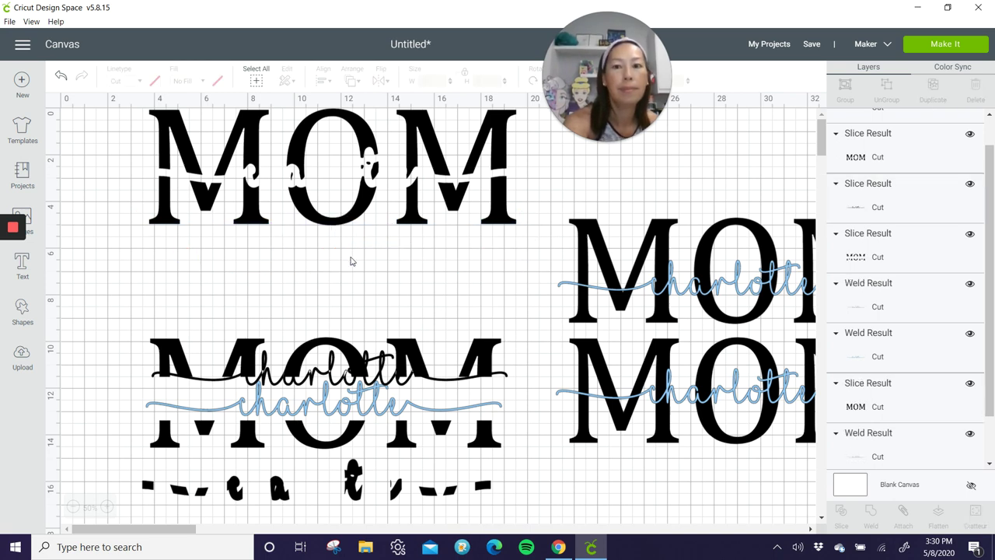
pyautogui.moveTo(375, 204); pyautogui.dragTo(371, 304)
pyautogui.click(376, 384)
pyautogui.moveTo(377, 383)
pyautogui.mouseDown()
pyautogui.moveTo(376, 289)
pyautogui.moveTo(367, 372)
pyautogui.mouseUp()
pyautogui.click(61, 75)
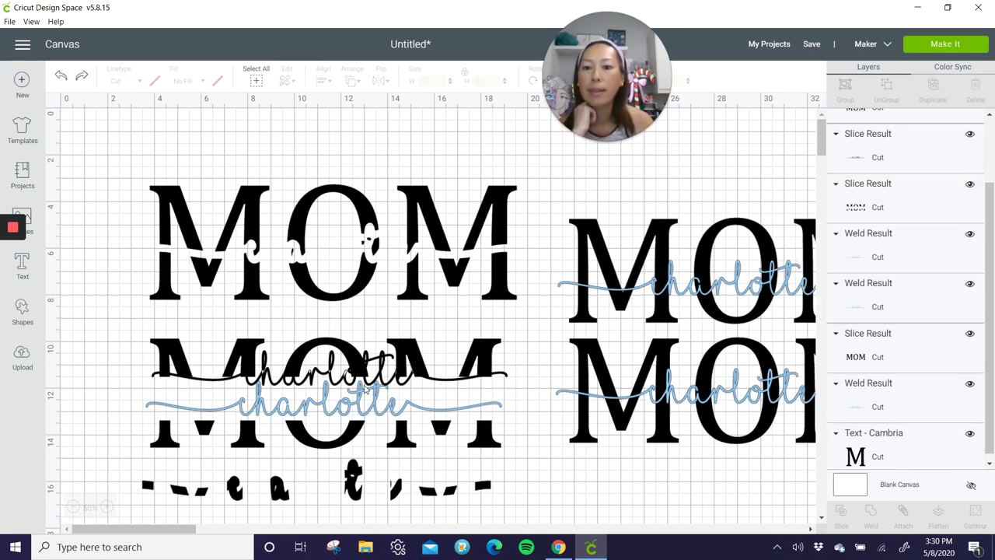
# Recolour the black charlotte light blue and set it into the top MOM's cut-out channel
pyautogui.moveTo(381, 364); pyautogui.dragTo(388, 158)
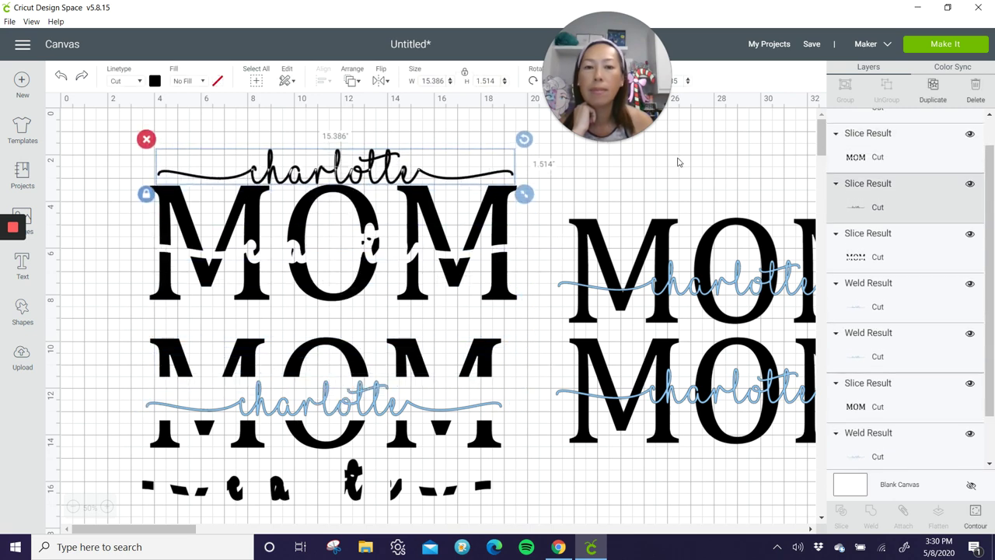
pyautogui.click(156, 81)
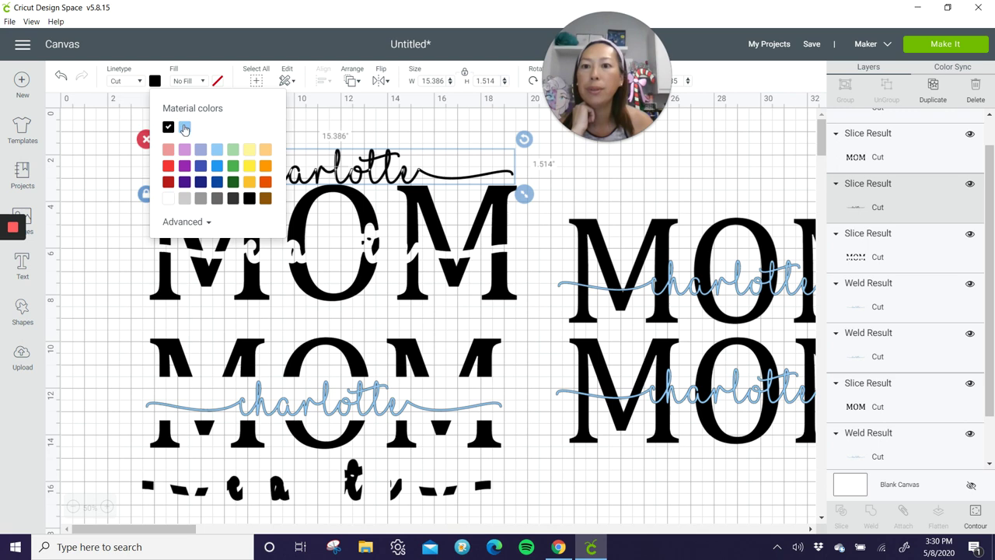
pyautogui.click(184, 127)
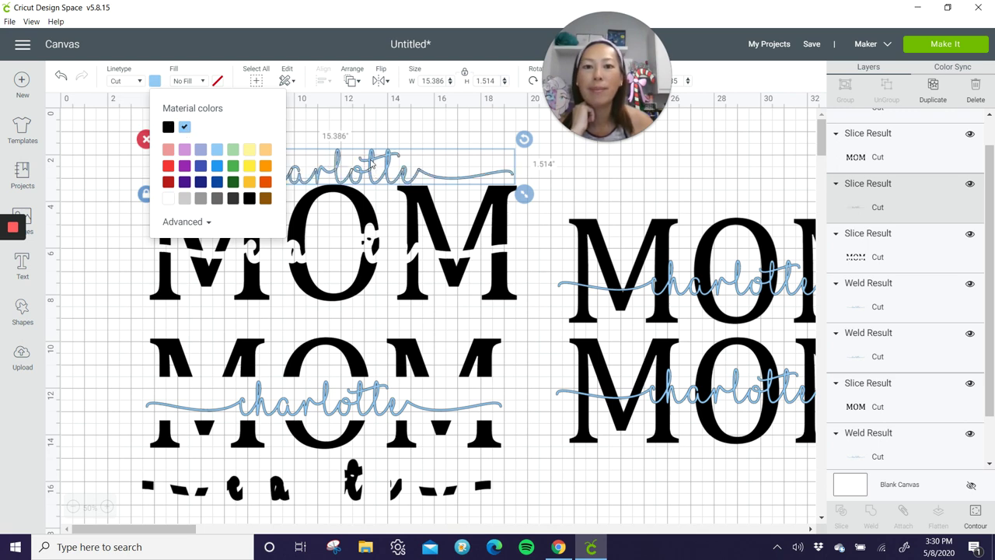
pyautogui.moveTo(372, 164); pyautogui.dragTo(369, 235)
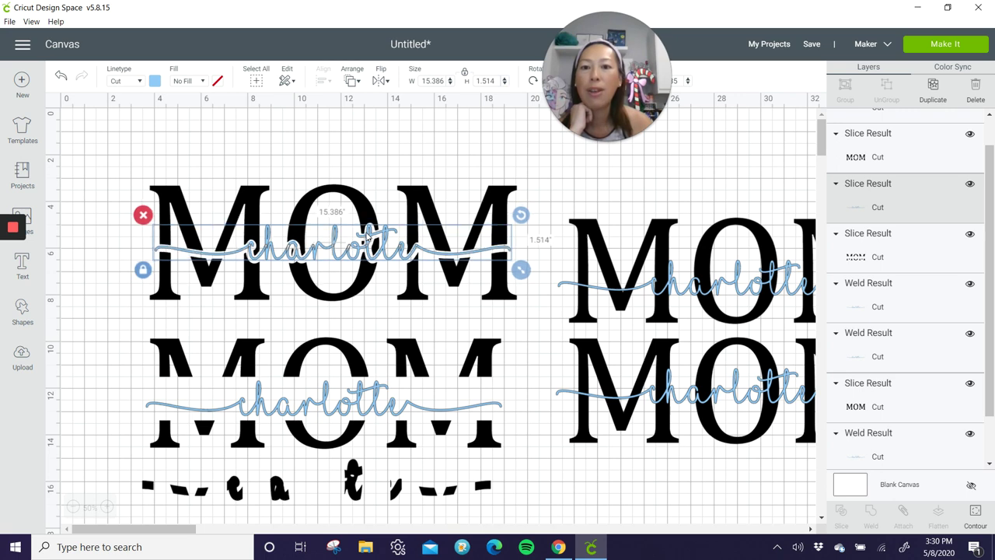
pyautogui.click(323, 162)
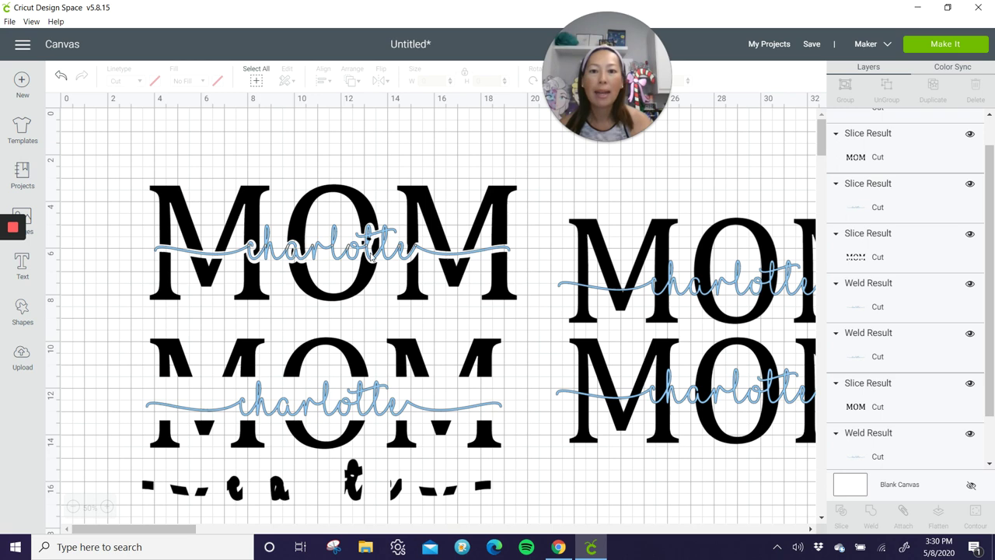
pyautogui.click(333, 195)
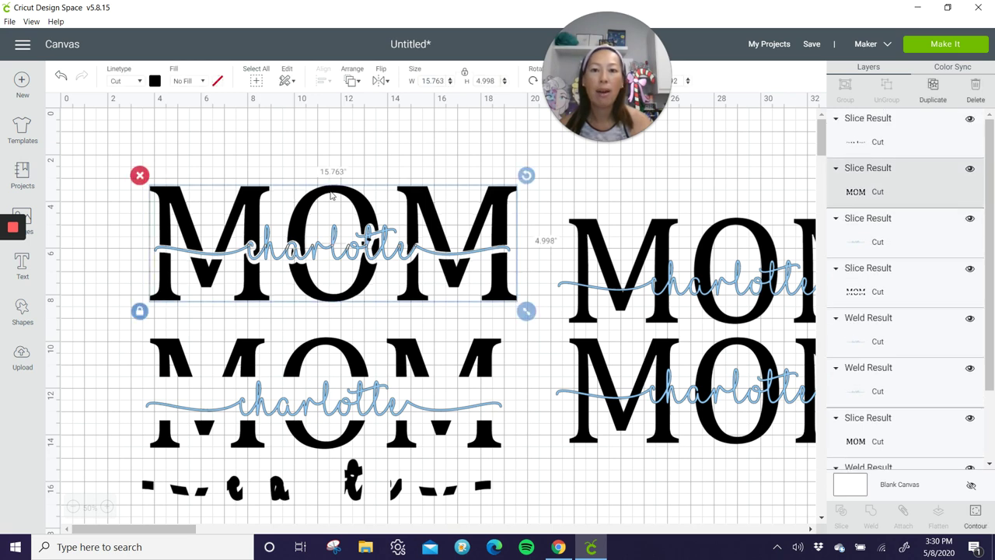
pyautogui.click(976, 514)
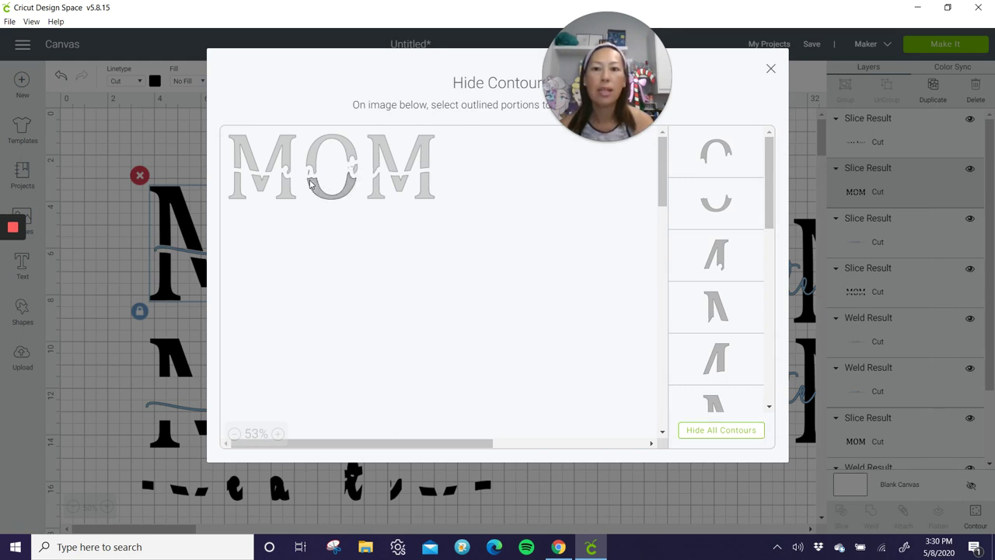
pyautogui.click(771, 69)
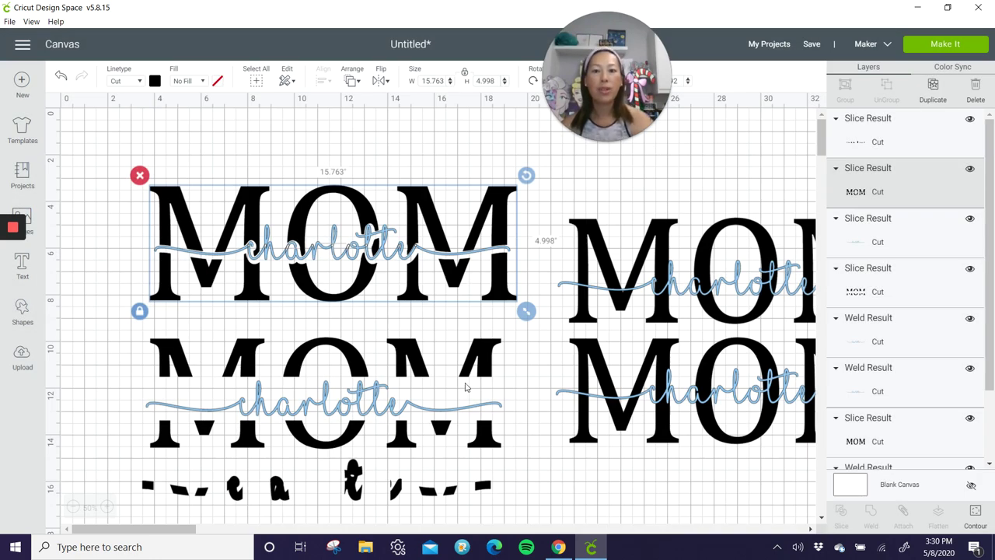
pyautogui.scroll(-2, 465, 387)
# Delete the leftover fragment row and shrink the top-left design to about 14.29 inches wide
pyautogui.click(232, 426)
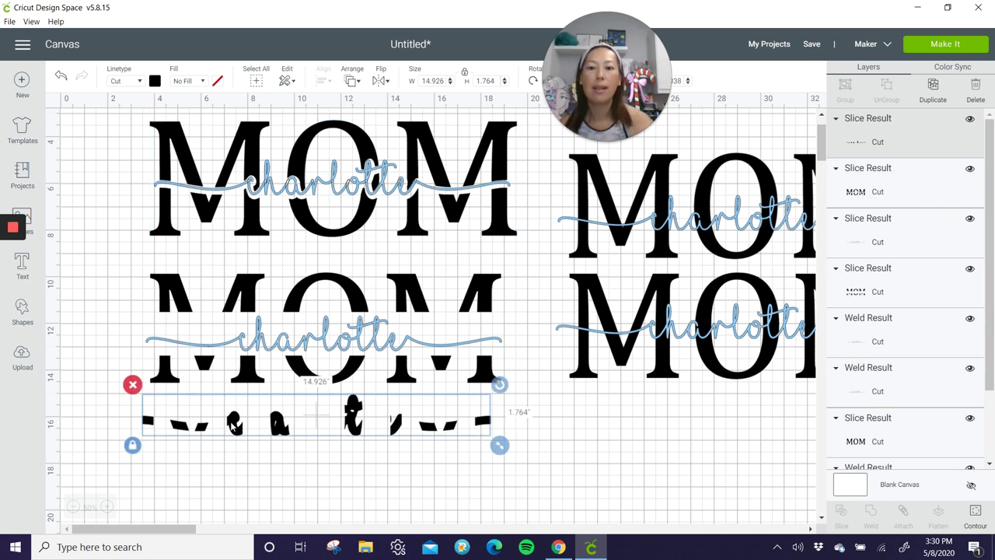
pyautogui.press('Delete')
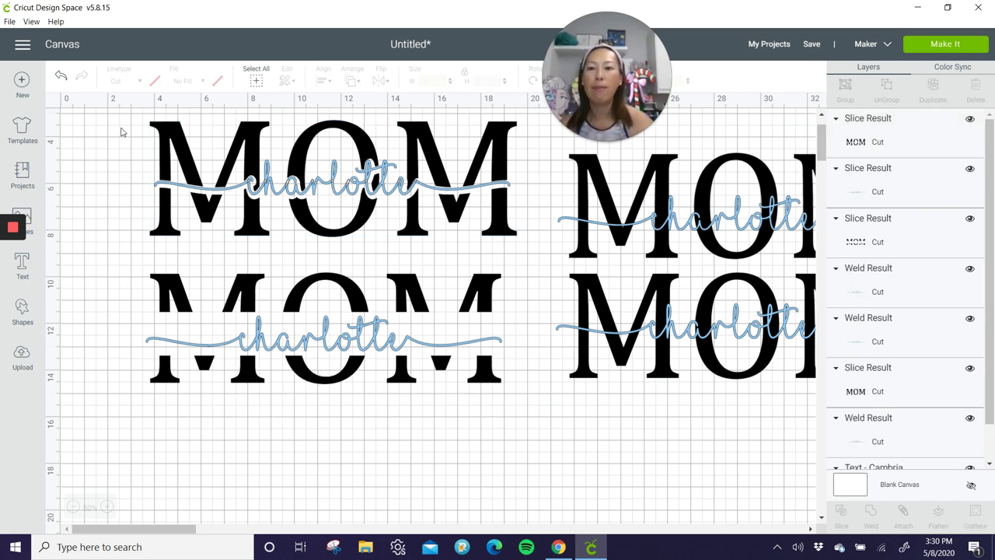
pyautogui.moveTo(119, 144); pyautogui.dragTo(493, 232)
pyautogui.moveTo(462, 177); pyautogui.dragTo(475, 209)
pyautogui.click(480, 474)
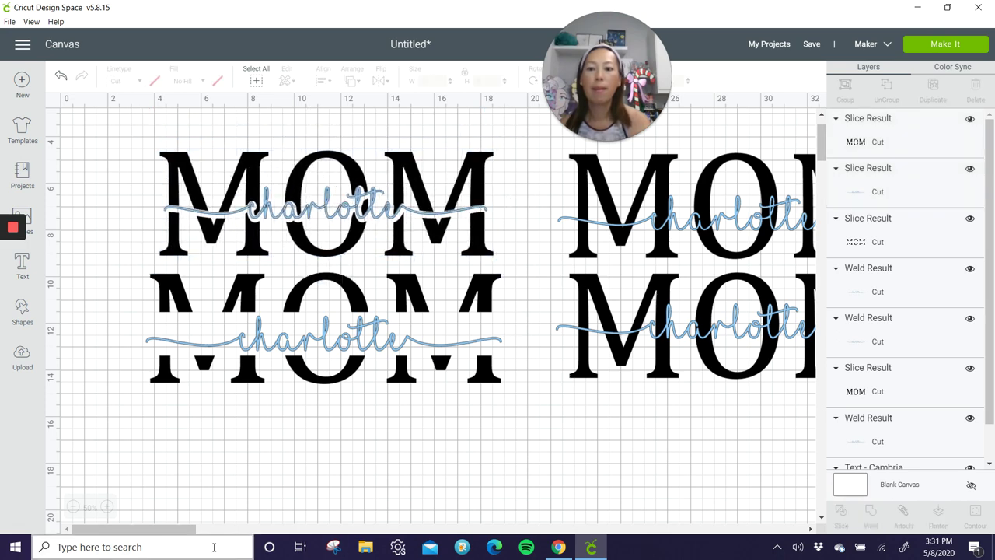
# Zoom out and scale all four MOM designs together to about 33 inches wide
pyautogui.moveTo(183, 536); pyautogui.dragTo(199, 539)
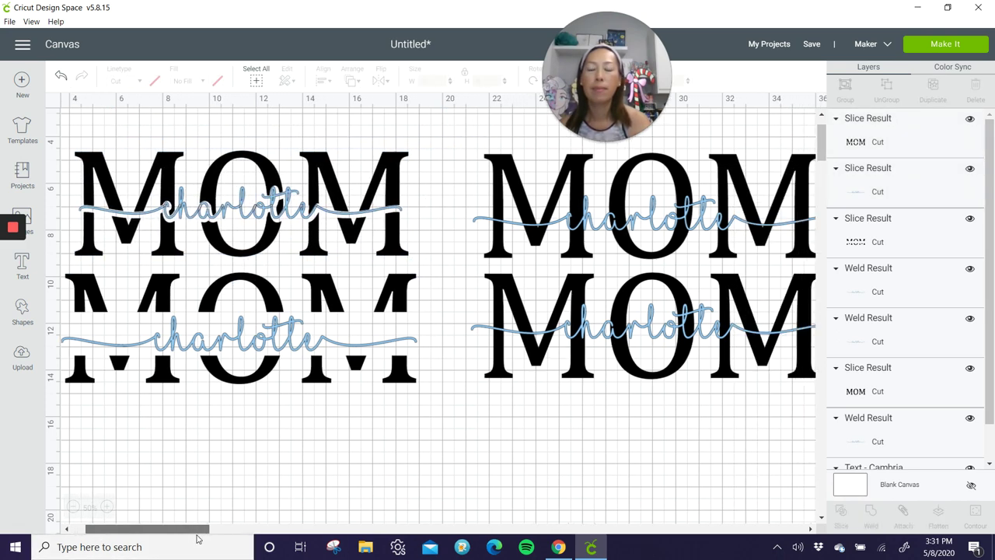
pyautogui.click(72, 506)
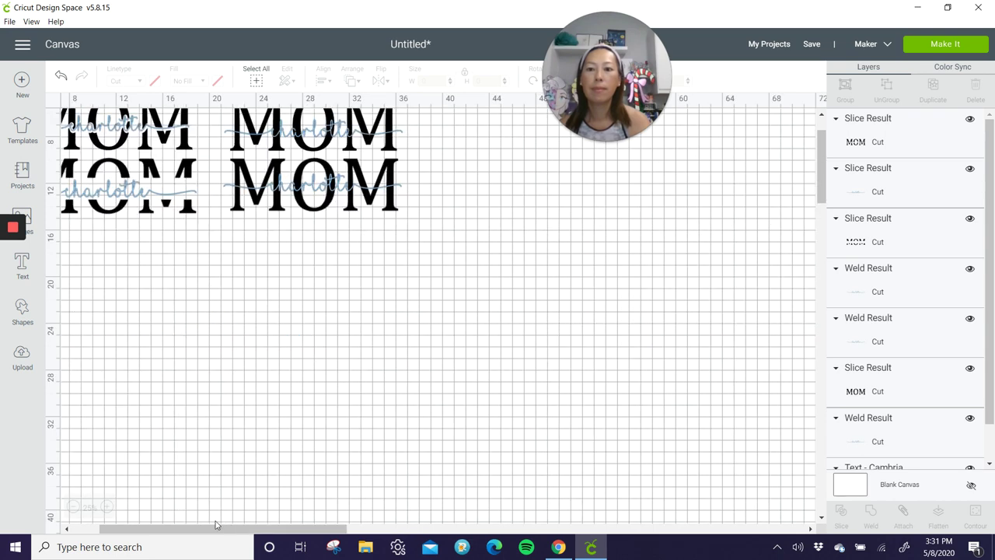
pyautogui.moveTo(216, 524); pyautogui.dragTo(189, 528)
pyautogui.scroll(2, 286, 280)
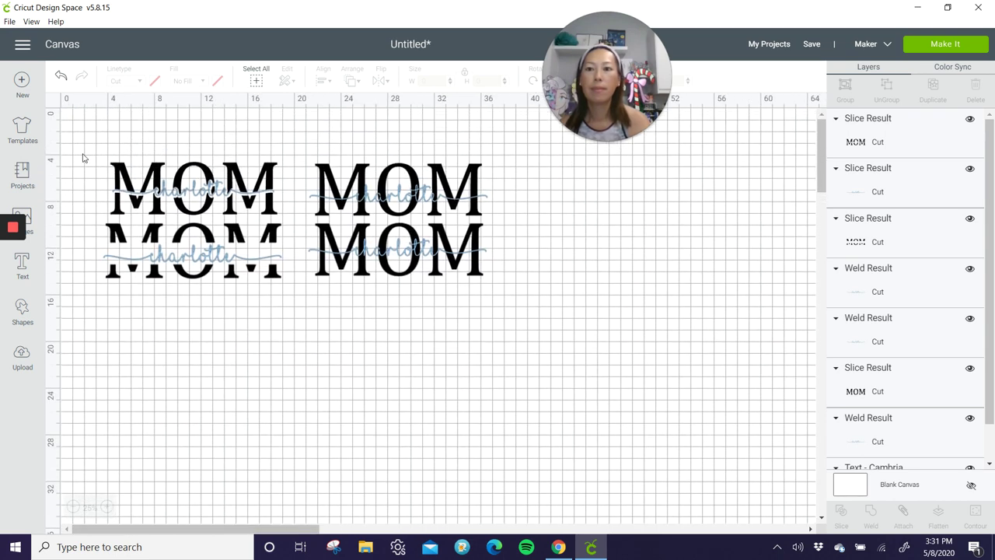
pyautogui.moveTo(83, 158); pyautogui.dragTo(585, 405)
pyautogui.moveTo(500, 287); pyautogui.dragTo(708, 428)
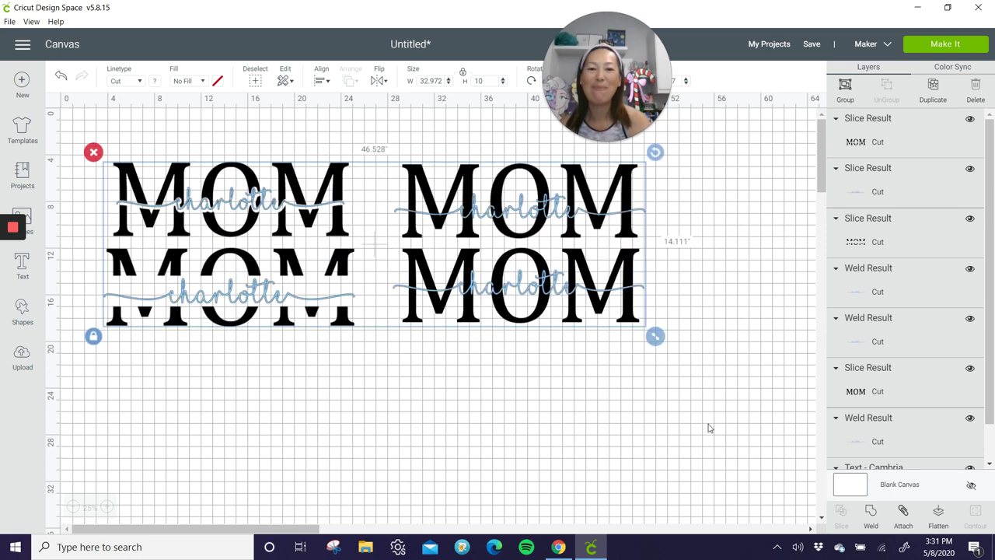
pyautogui.click(592, 468)
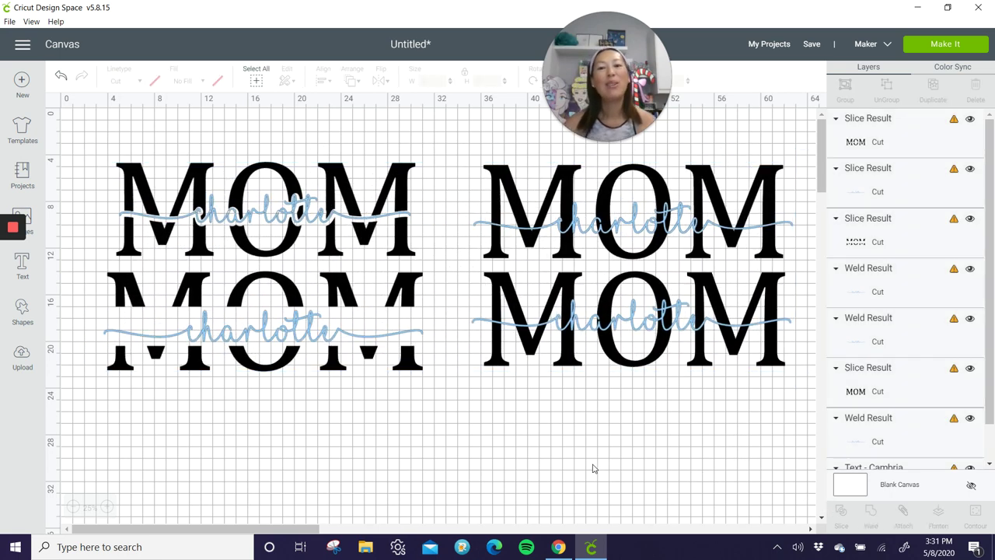